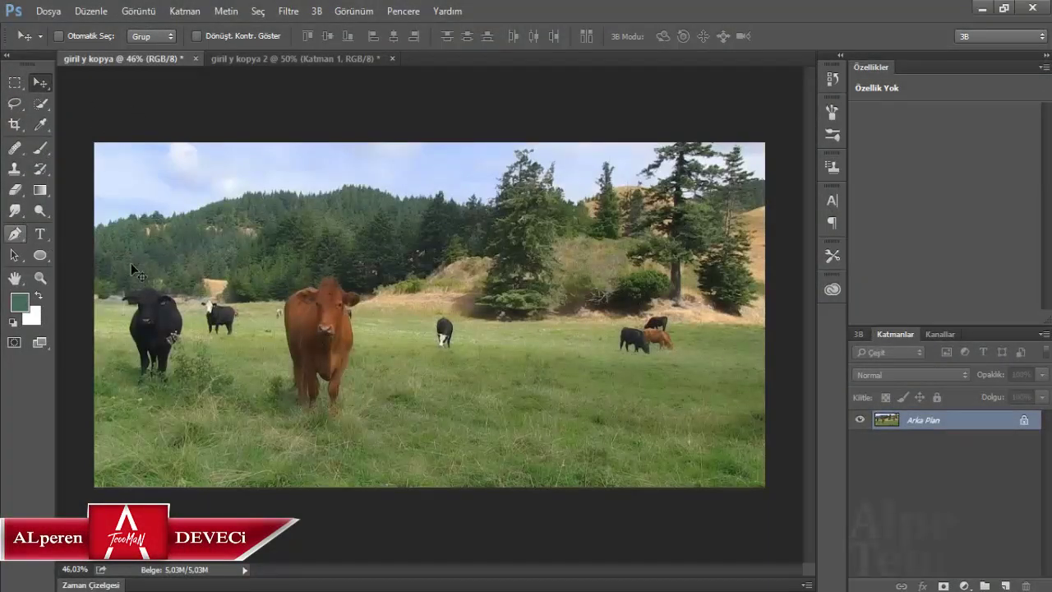
- Draw a curved Pen path around the lower meadow, arching beneath the cows
scroll(496, 378, down, 1)
scroll(496, 378, down, 1)
scroll(412, 424, down, 1)
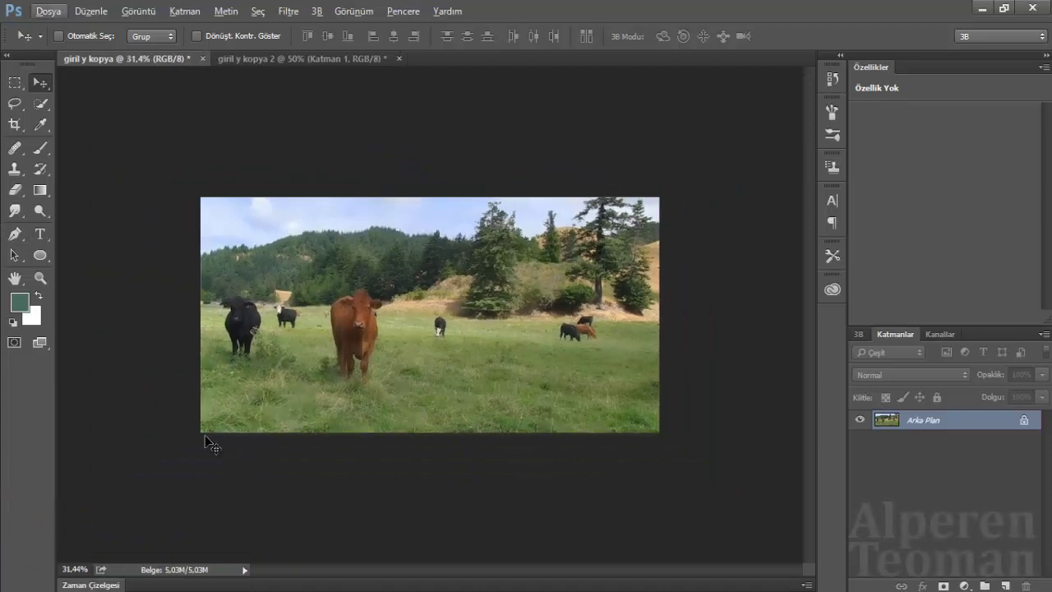
scroll(177, 342, up, 1)
scroll(164, 361, up, 2)
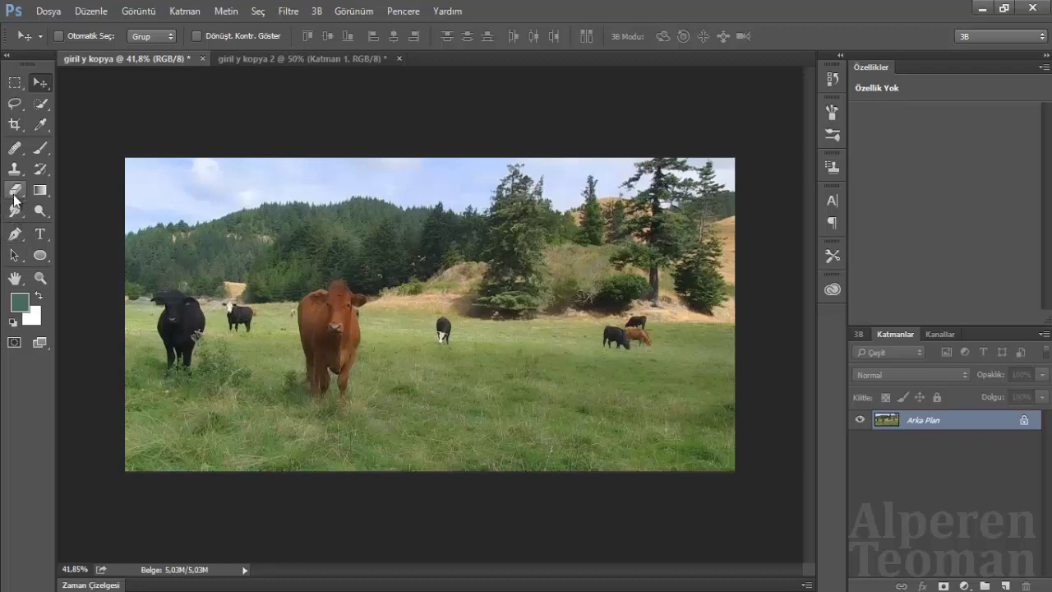
click(14, 234)
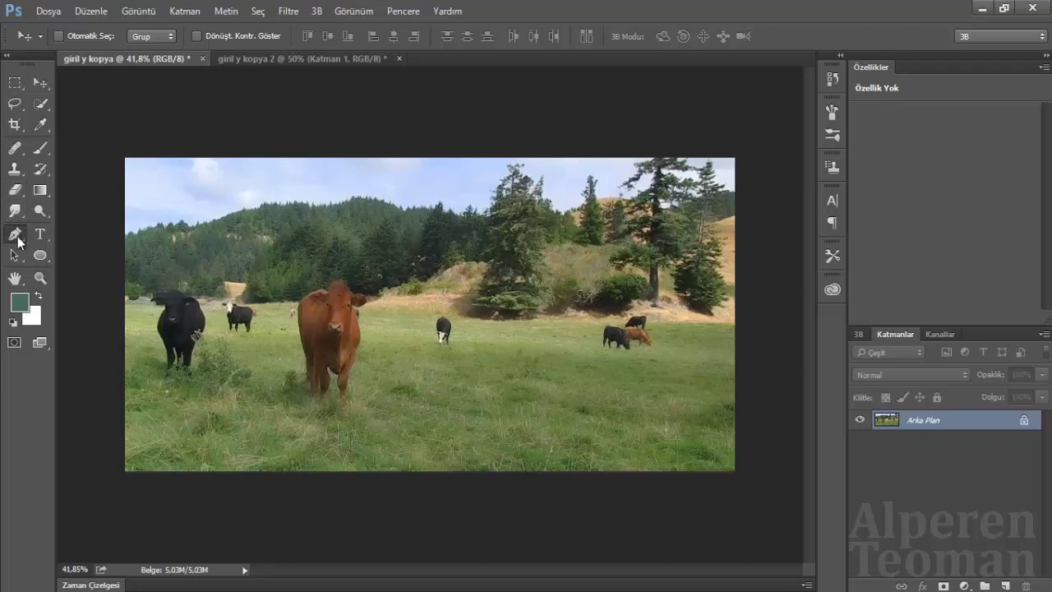
click(100, 371)
scroll(756, 432, down, 1)
scroll(756, 432, down, 2)
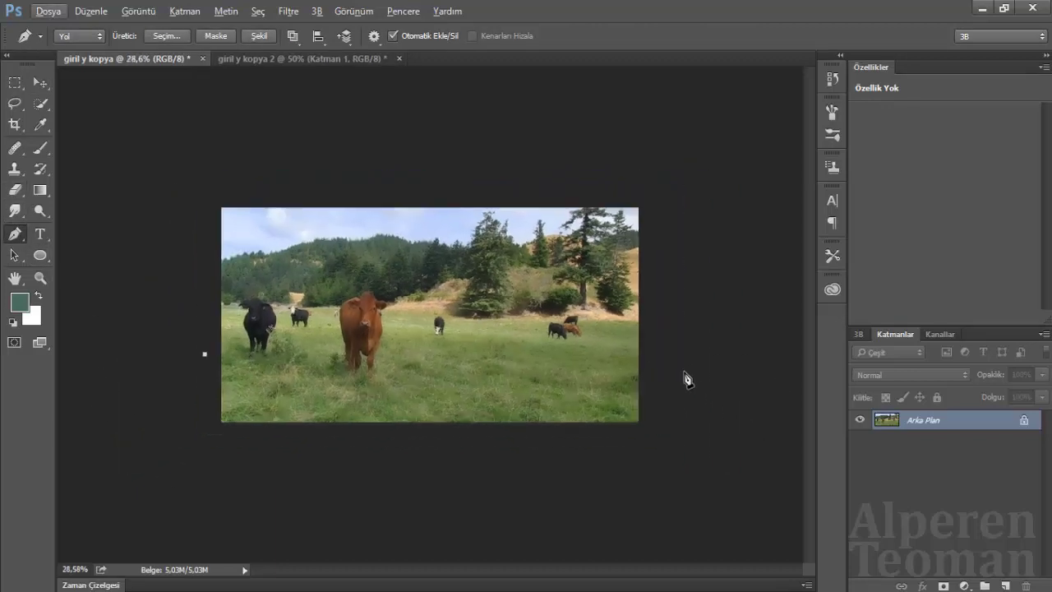
mouse_move(685, 371)
mouse_down()
mouse_move(916, 489)
mouse_move(985, 488)
mouse_move(732, 496)
mouse_move(680, 467)
mouse_up()
click(663, 481)
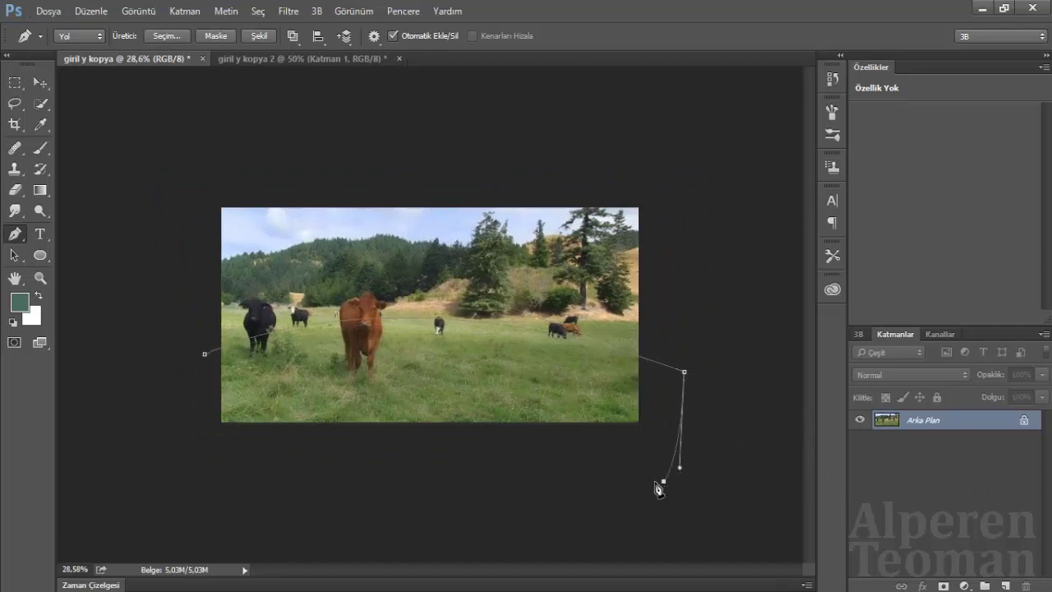
drag(169, 449, 163, 383)
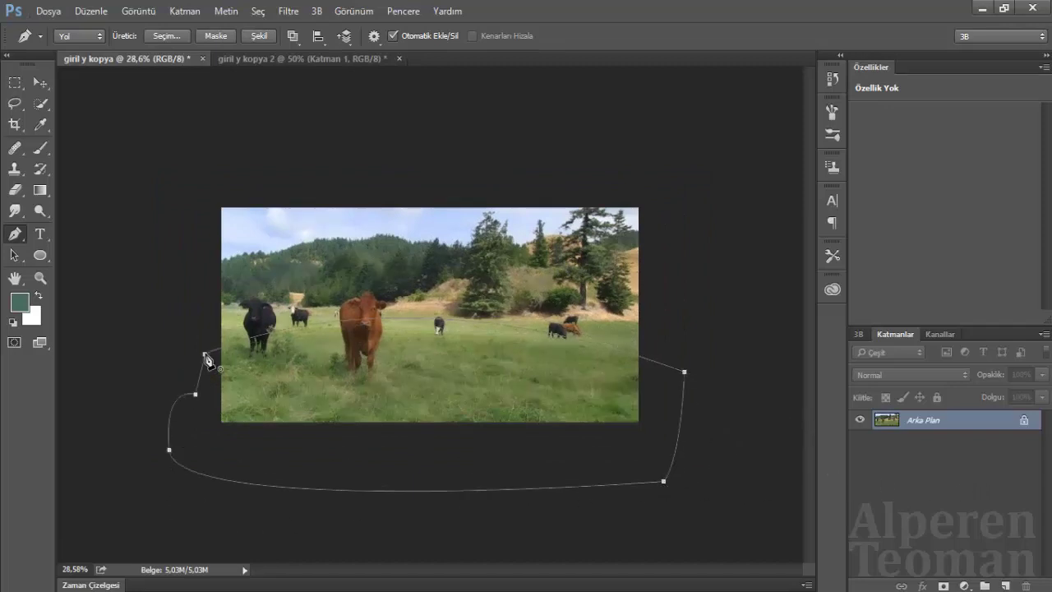
- Convert the path into a selection, keeping the default feather radius
scroll(212, 337, up, 2)
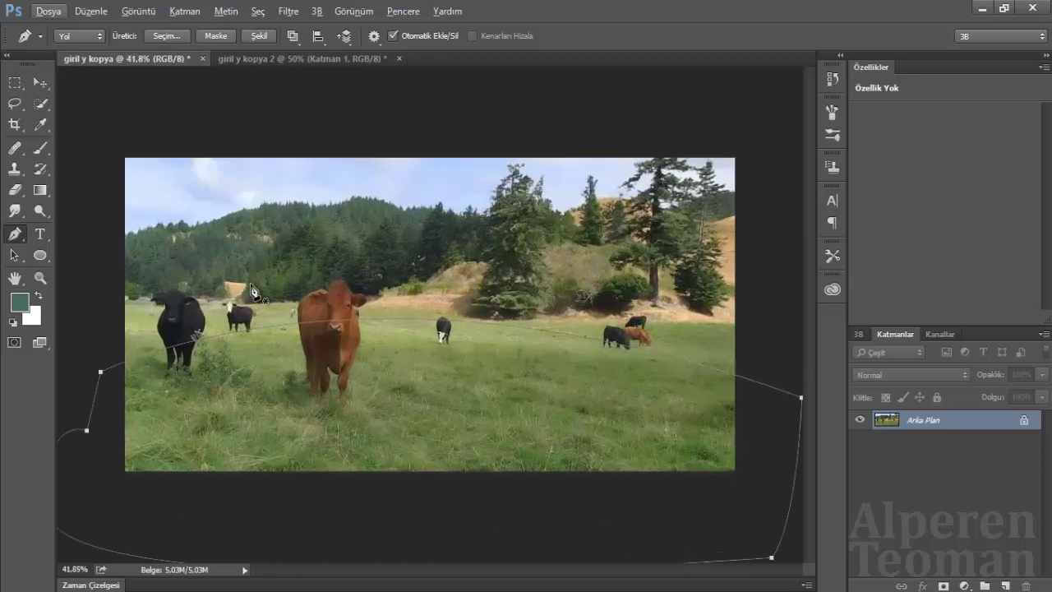
click(169, 37)
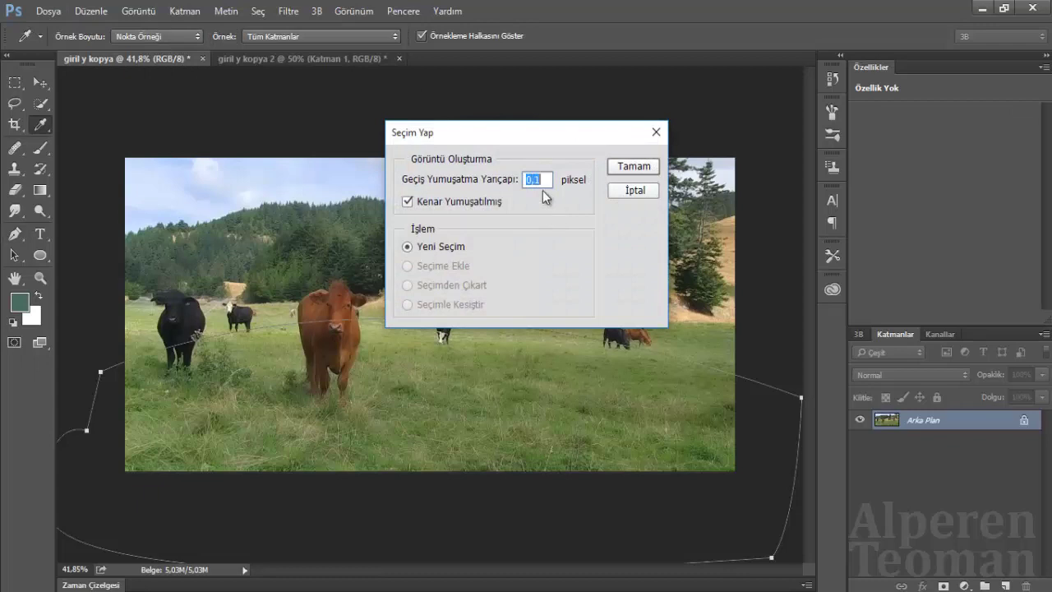
click(619, 167)
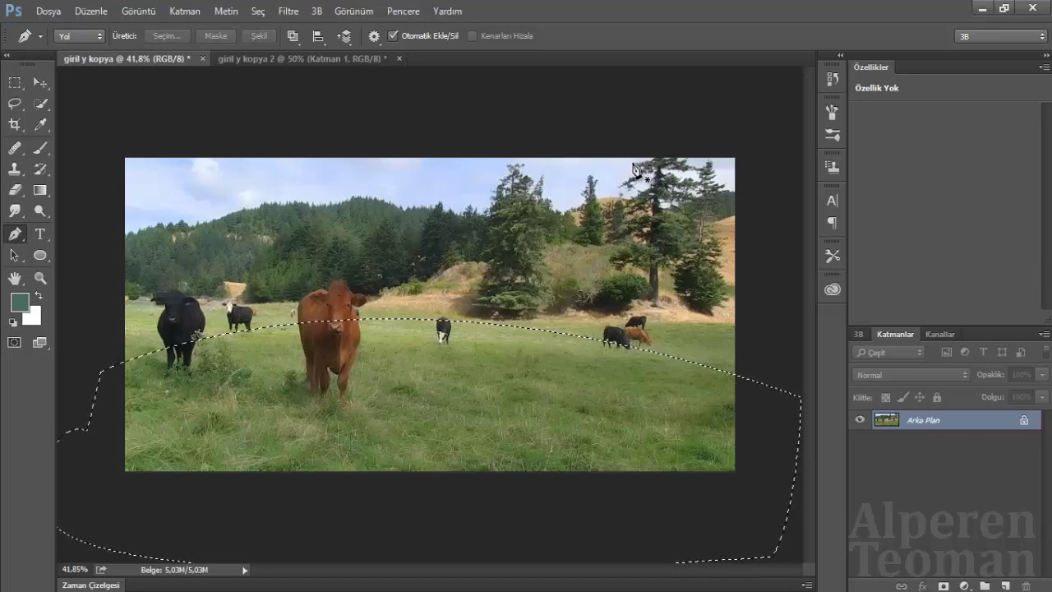
- Copy the meadow selection onto a new layer and hide the Arka Plan photo
key(ctrl+j)
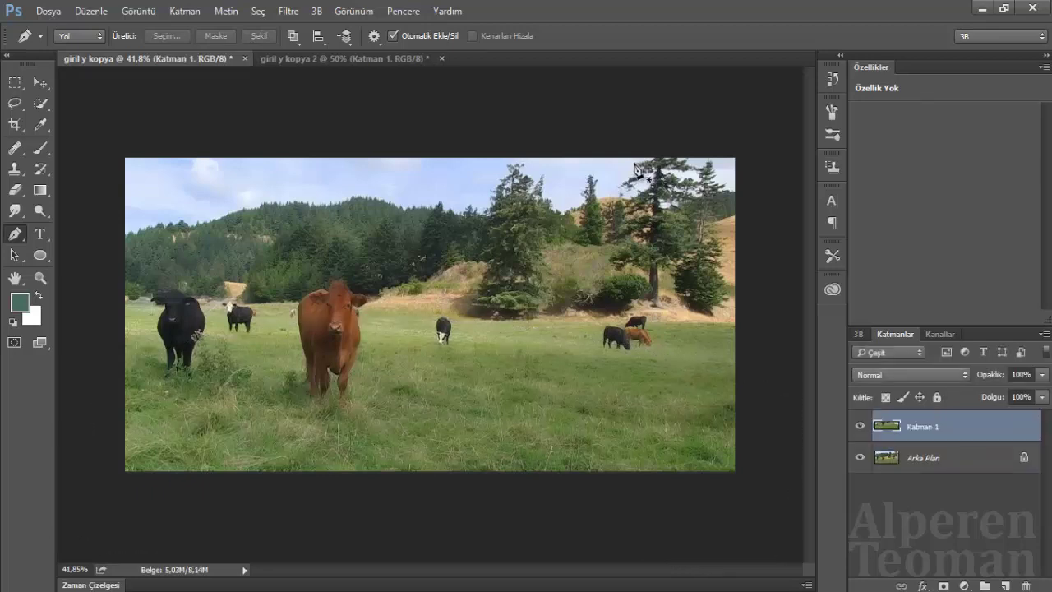
click(858, 458)
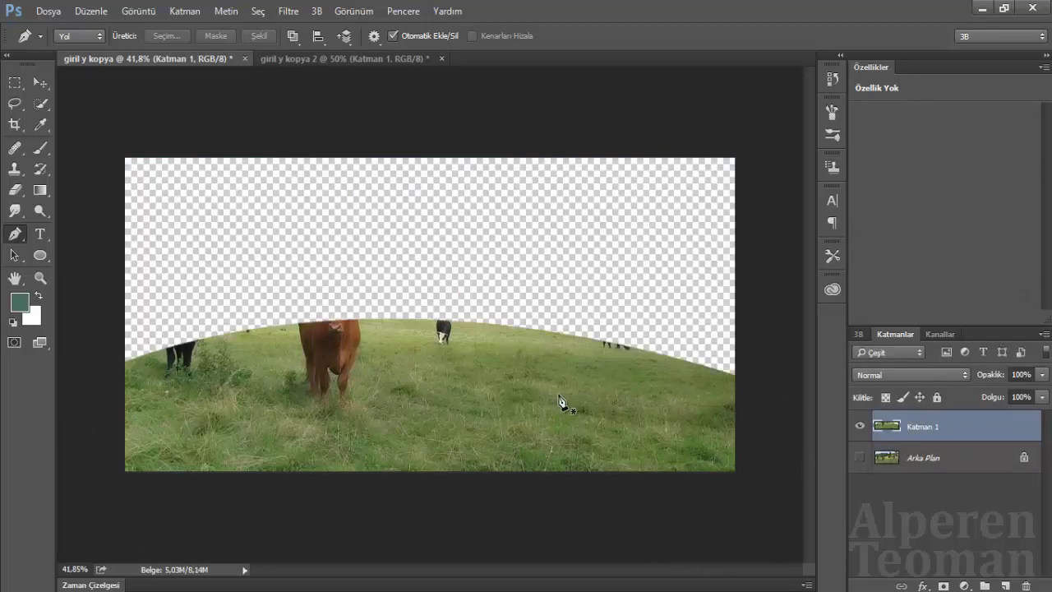
scroll(337, 328, down, 2)
scroll(359, 333, up, 1)
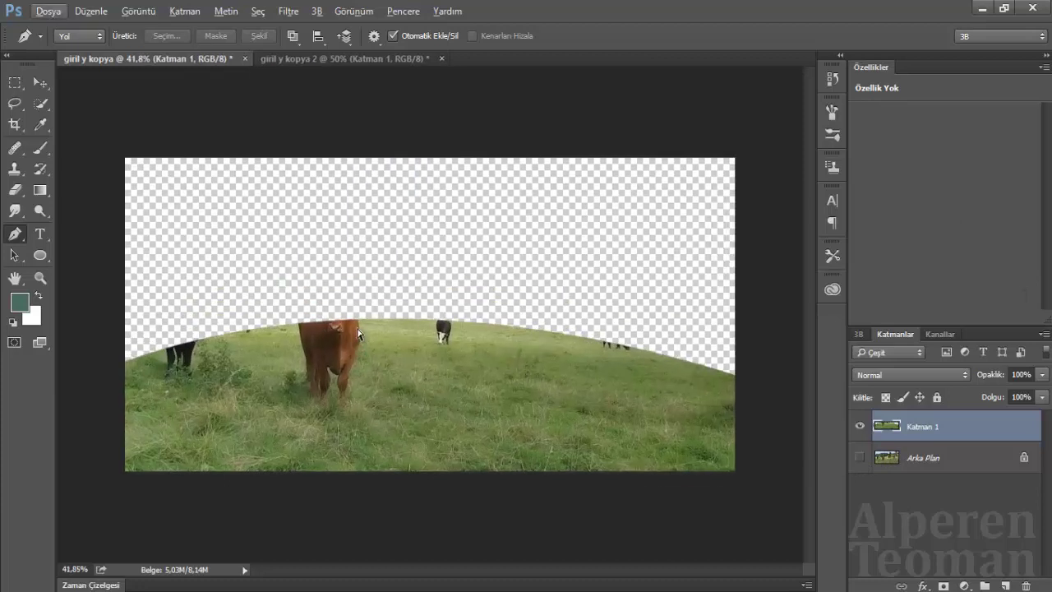
- Warp the meadow layer into a rounded dome by pulling its corners and edges downward
key(ctrl+t)
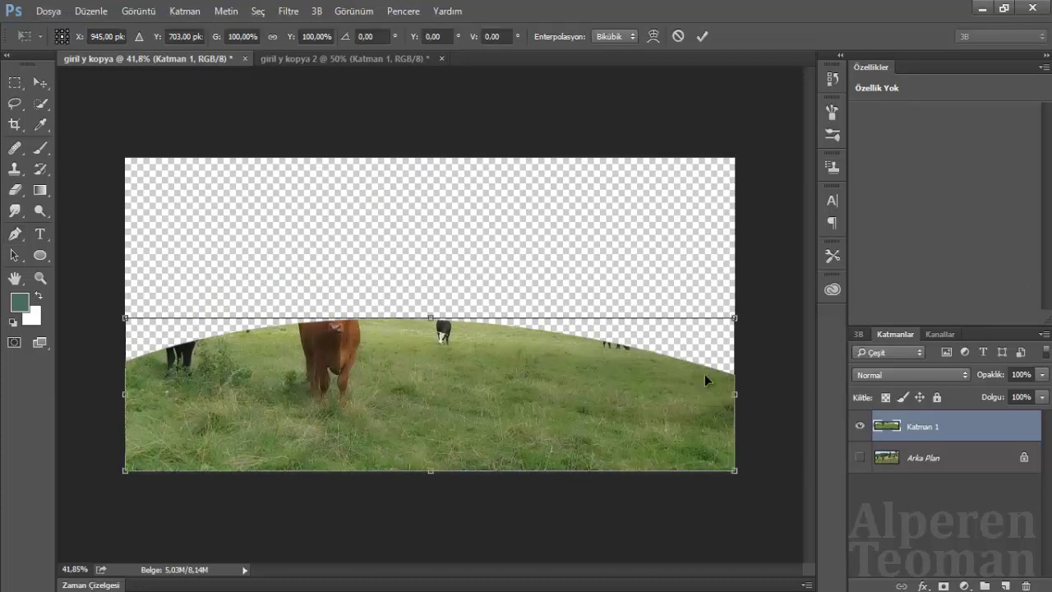
right_click(715, 375)
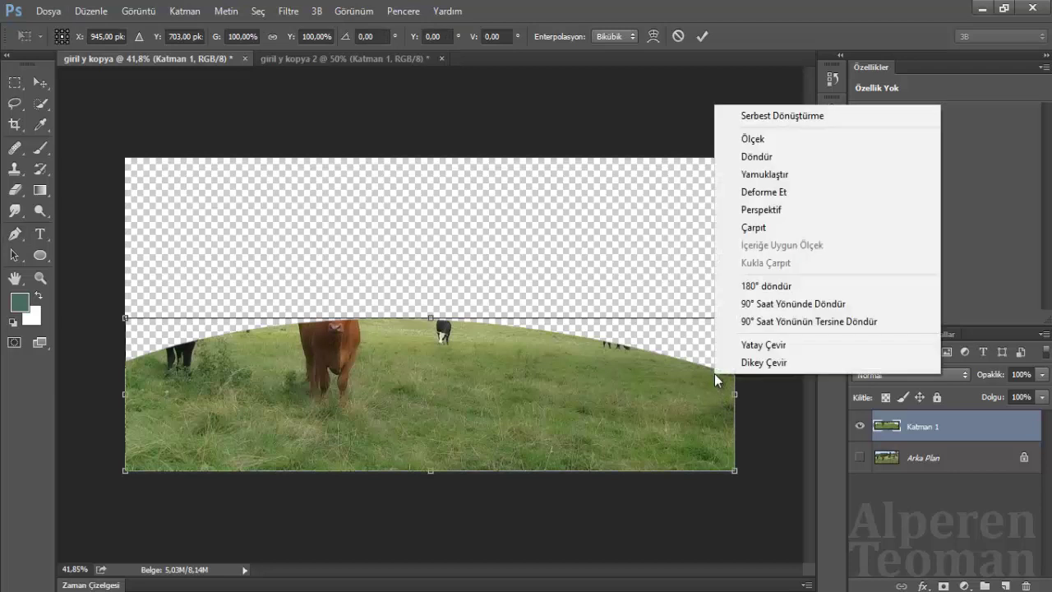
click(783, 230)
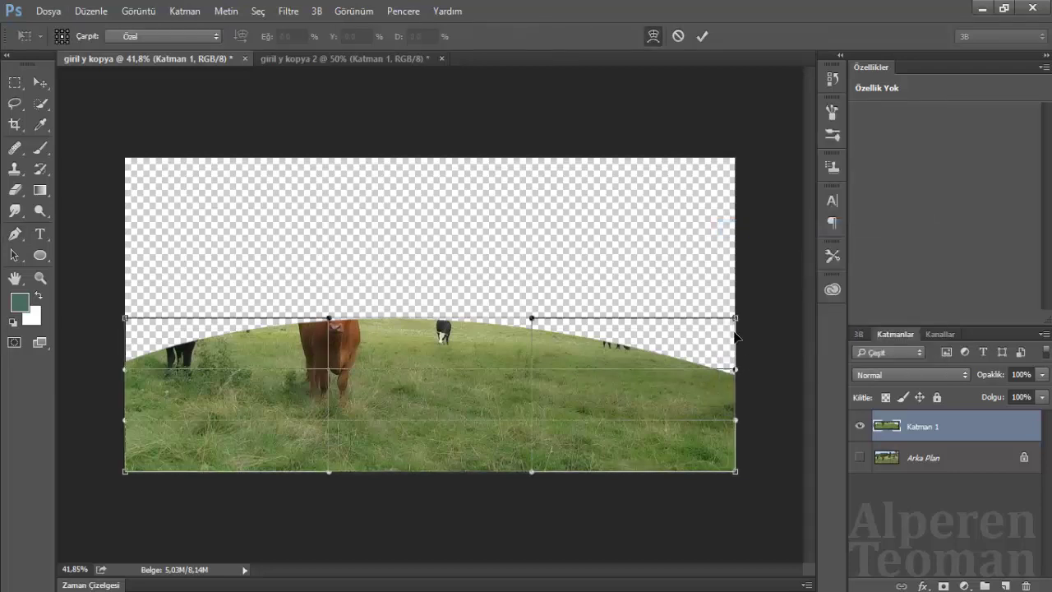
drag(732, 430, 730, 427)
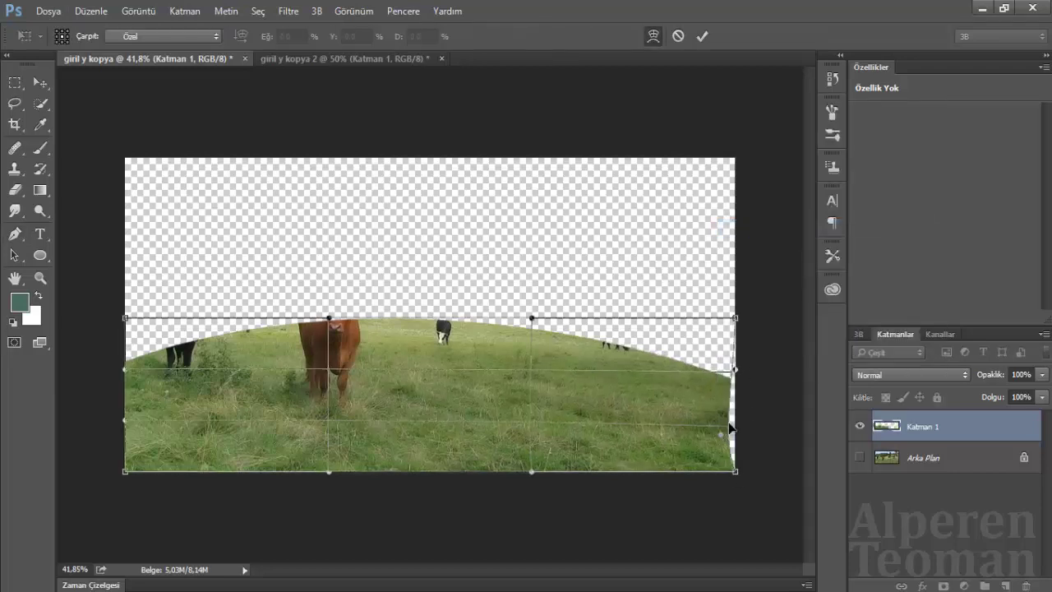
drag(735, 472, 752, 548)
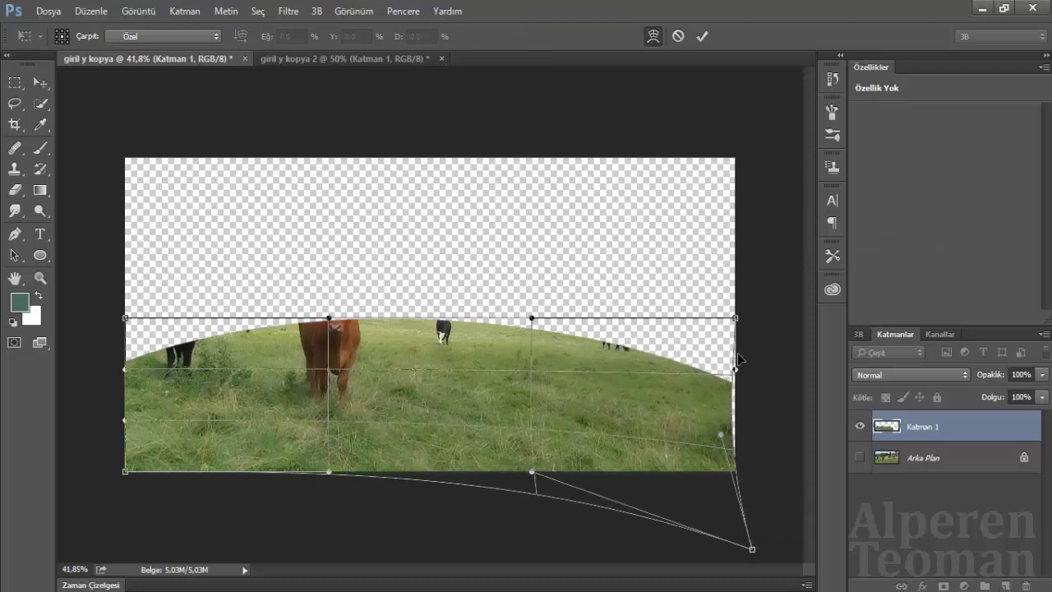
drag(749, 437, 755, 580)
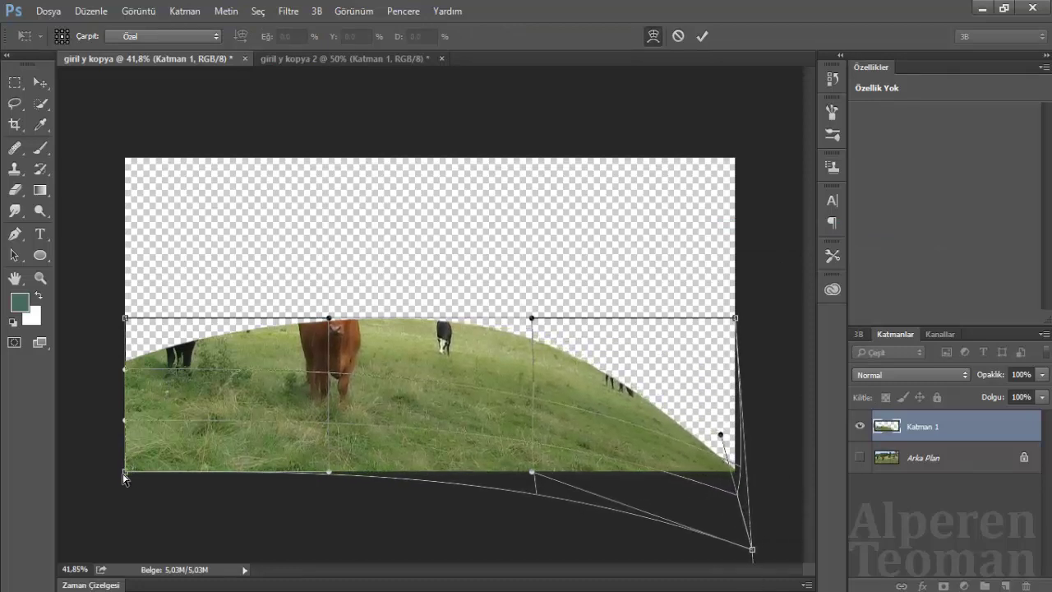
drag(125, 474, 125, 579)
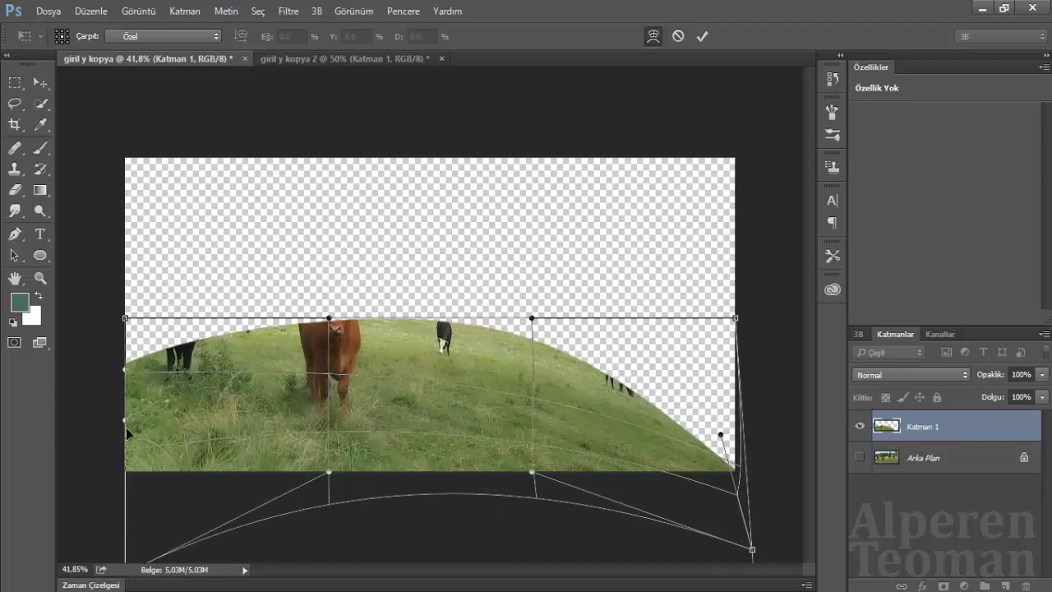
drag(126, 421, 114, 519)
drag(126, 318, 116, 364)
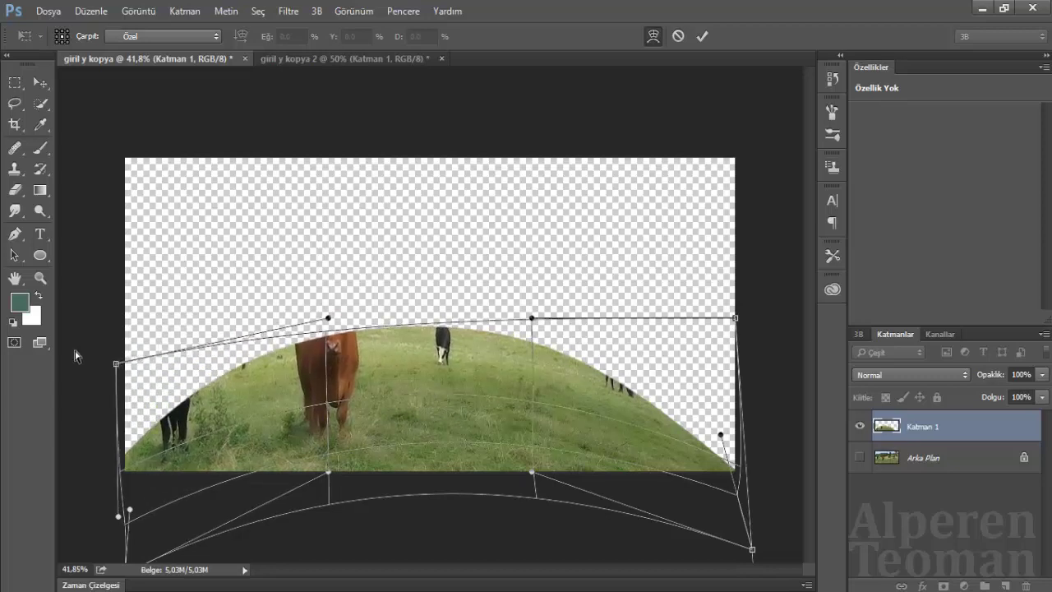
mouse_move(117, 364)
mouse_down()
mouse_move(104, 301)
mouse_move(121, 323)
mouse_up()
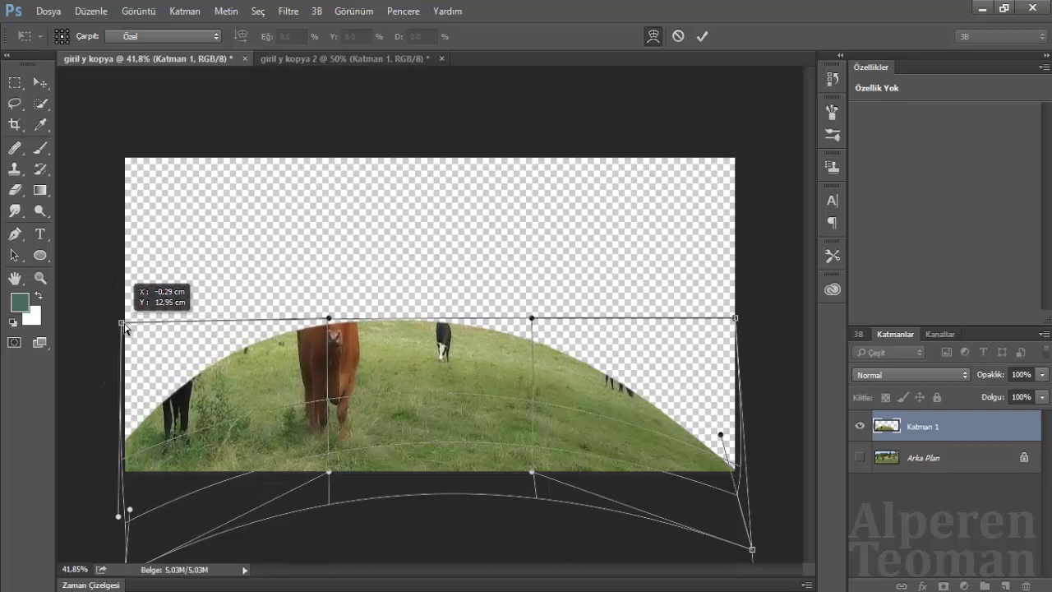
click(705, 41)
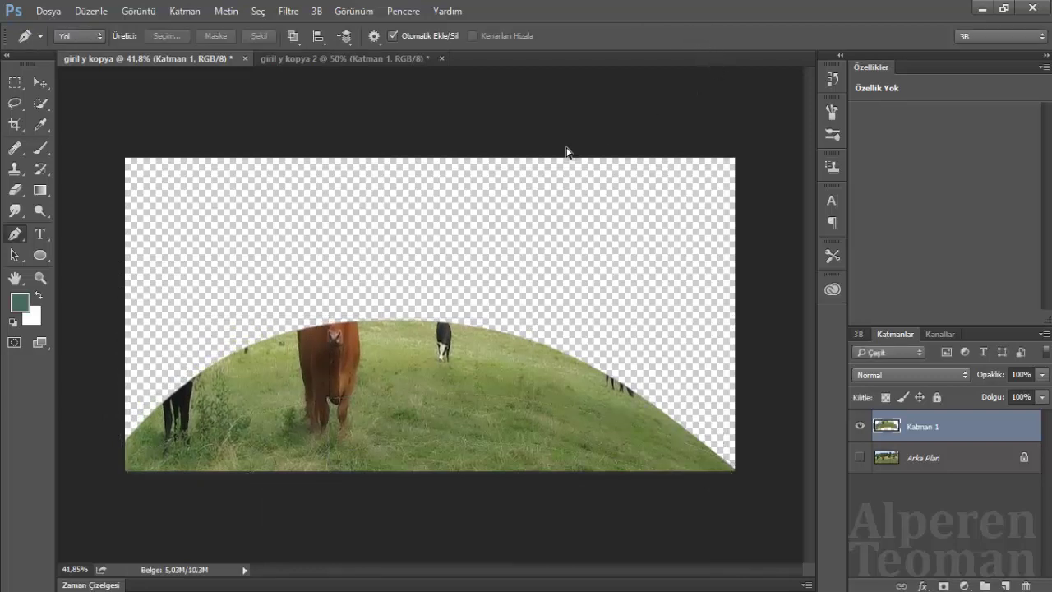
- Warp Katman 1 again, pushing its top, left and right edges outward into a rounder dome
key(ctrl+t)
right_click(329, 354)
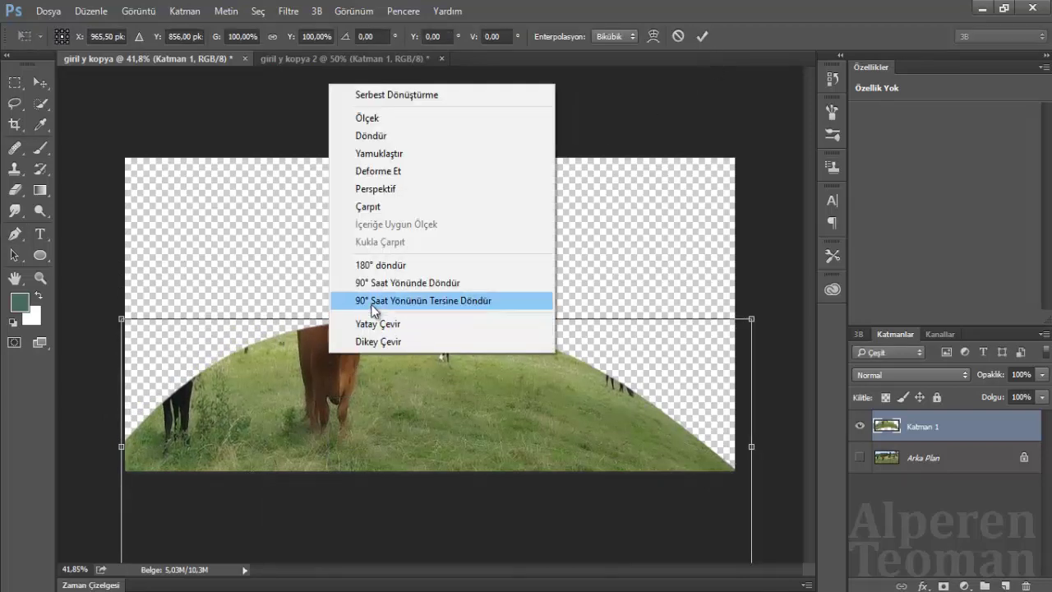
click(368, 207)
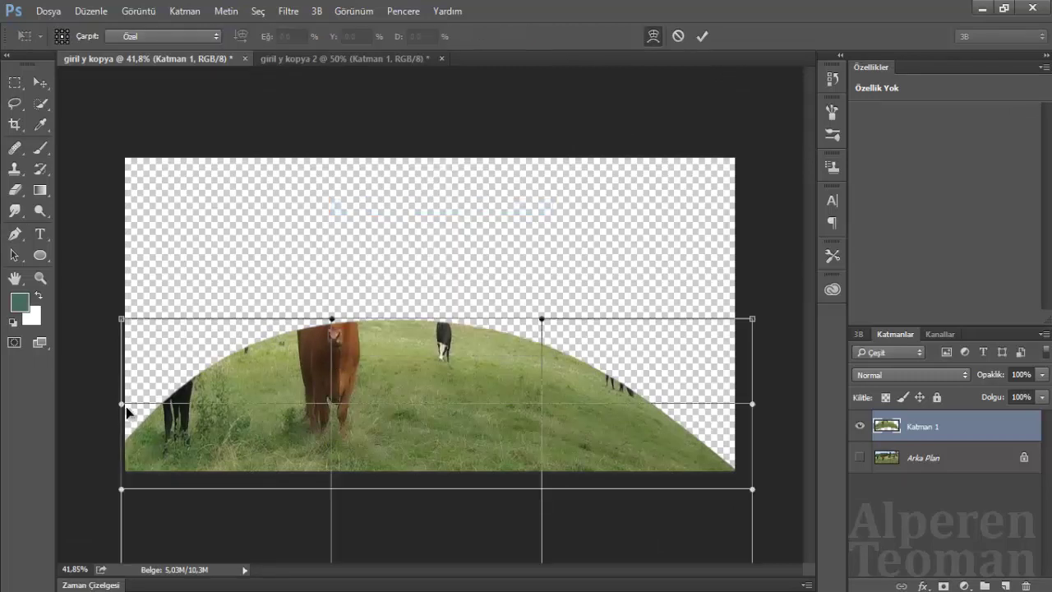
drag(128, 411, 195, 378)
drag(340, 319, 375, 308)
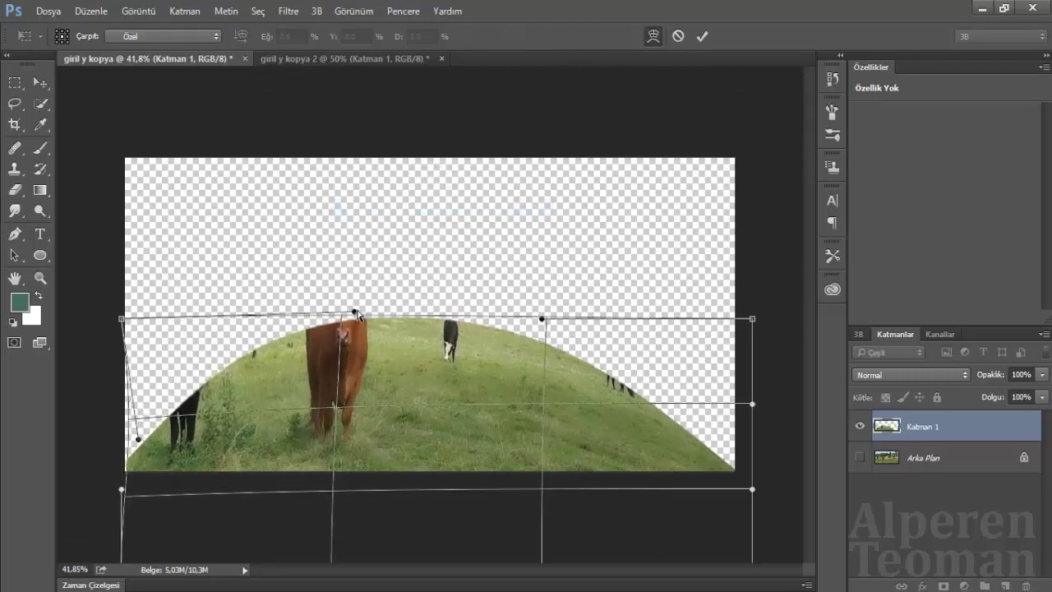
drag(542, 319, 612, 328)
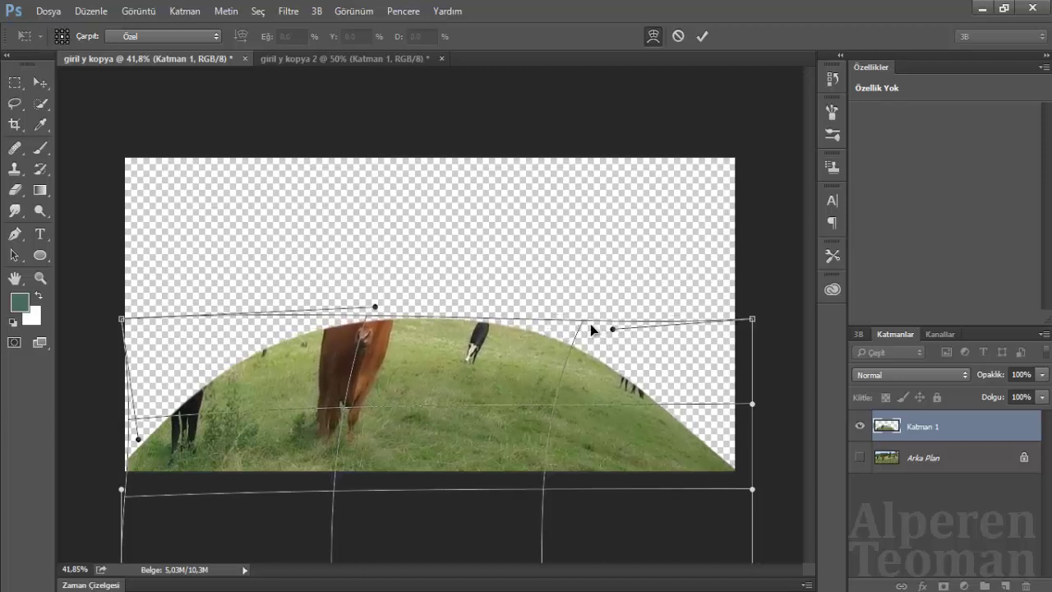
drag(376, 307, 349, 304)
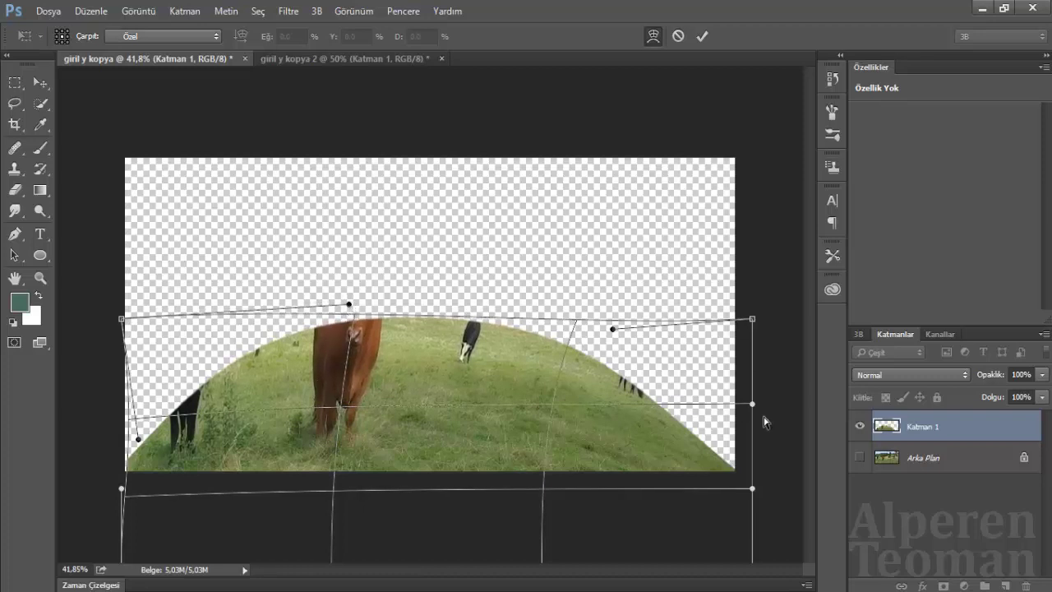
drag(122, 428, 119, 428)
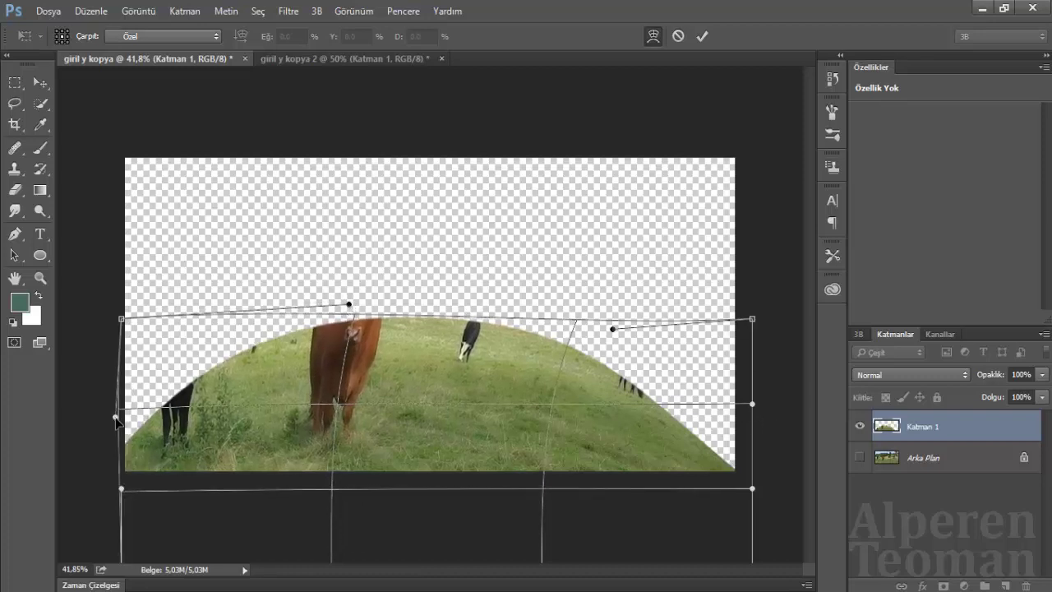
drag(753, 405, 796, 393)
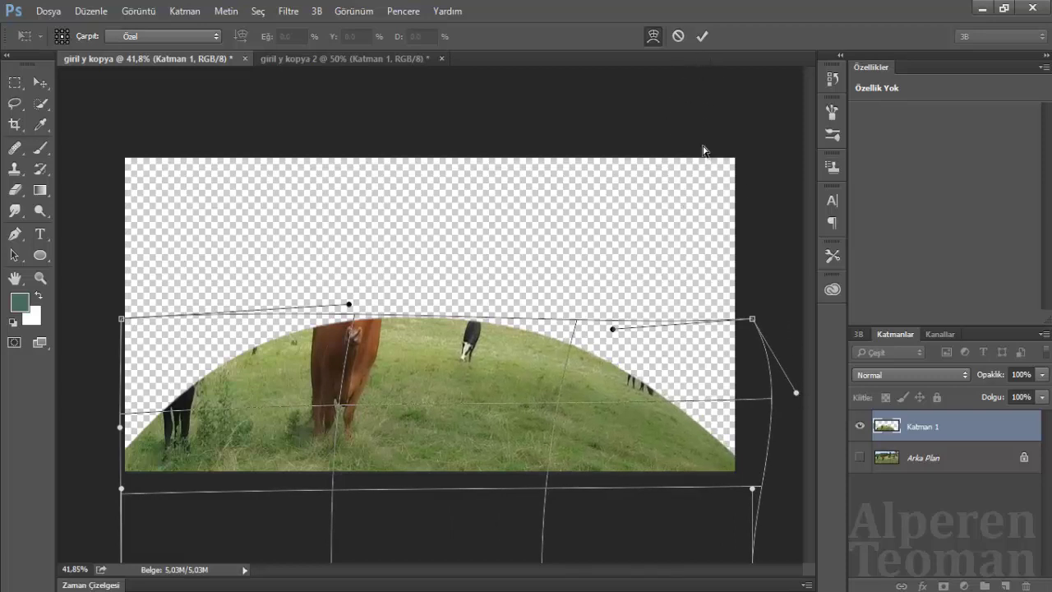
click(703, 37)
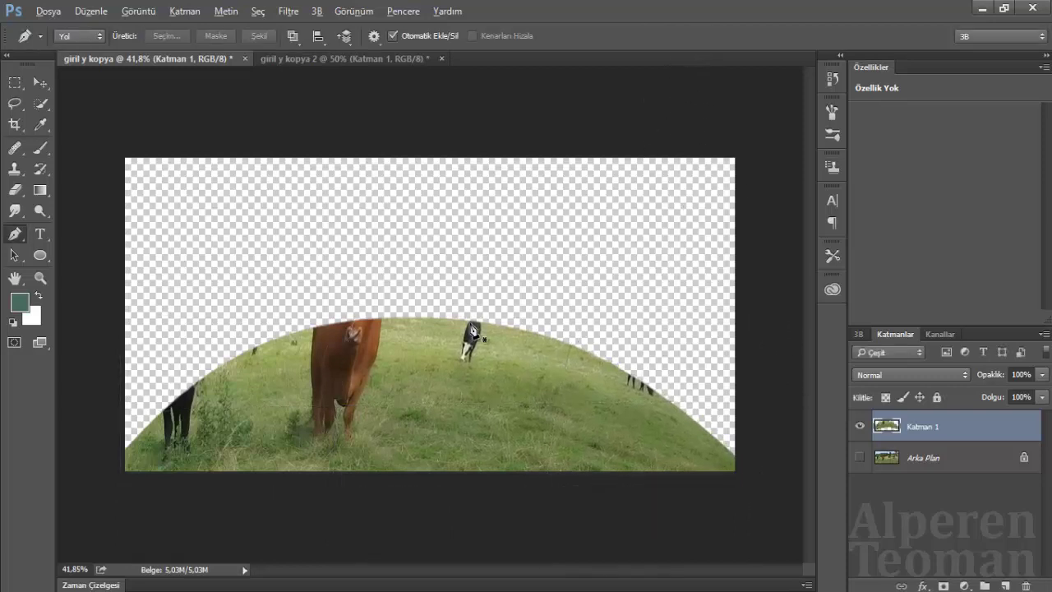
- With Arka Plan selected, drag the 45012-preview cloudy sky photo into the document
scroll(444, 362, down, 2)
scroll(395, 411, up, 2)
scroll(374, 427, up, 2)
scroll(361, 434, up, 1)
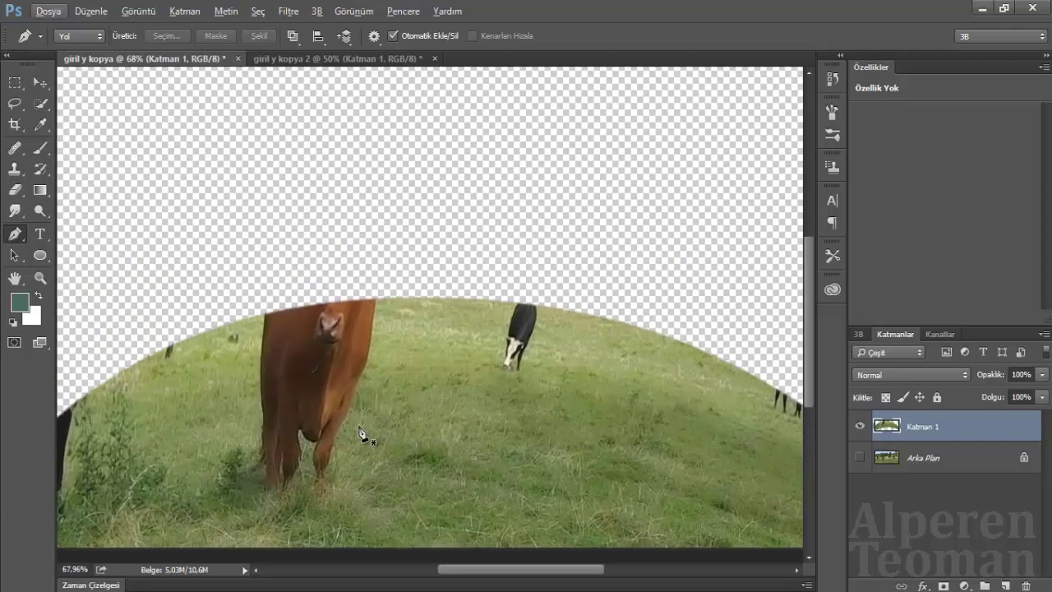
scroll(414, 406, down, 2)
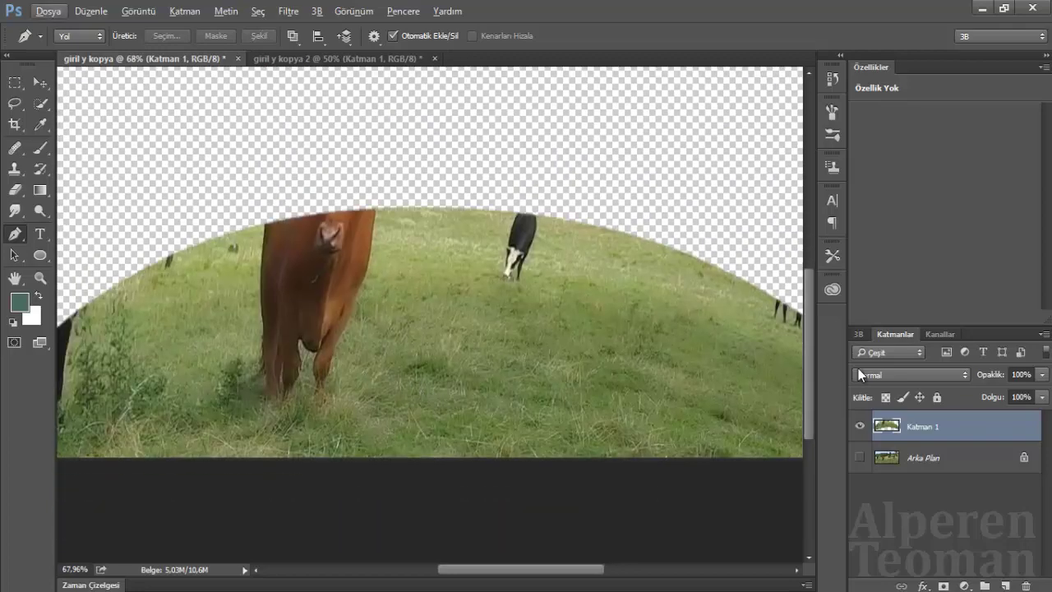
click(945, 465)
key(alt+Tab)
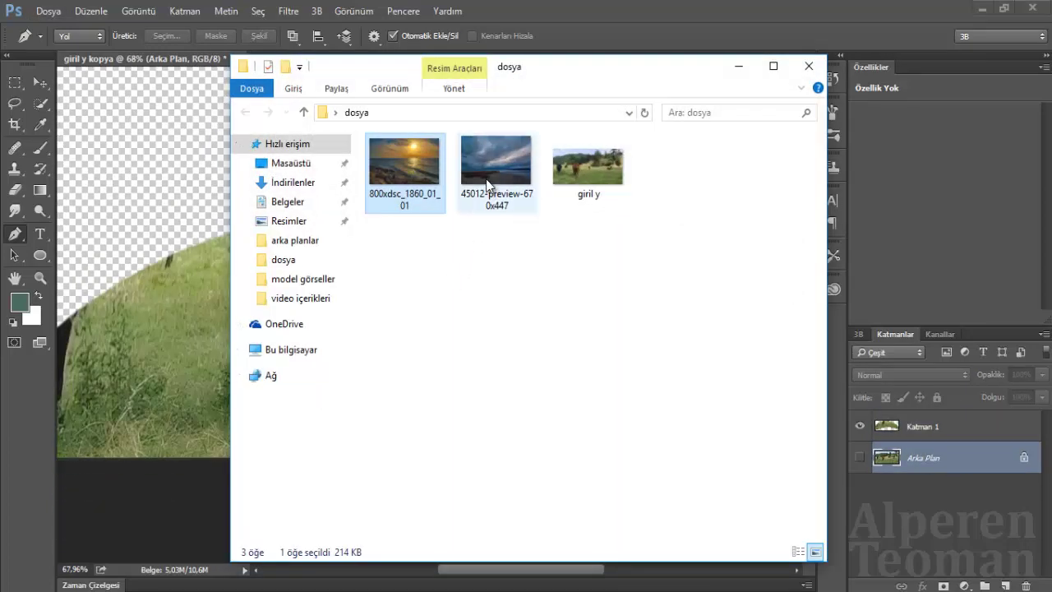
drag(486, 179, 179, 258)
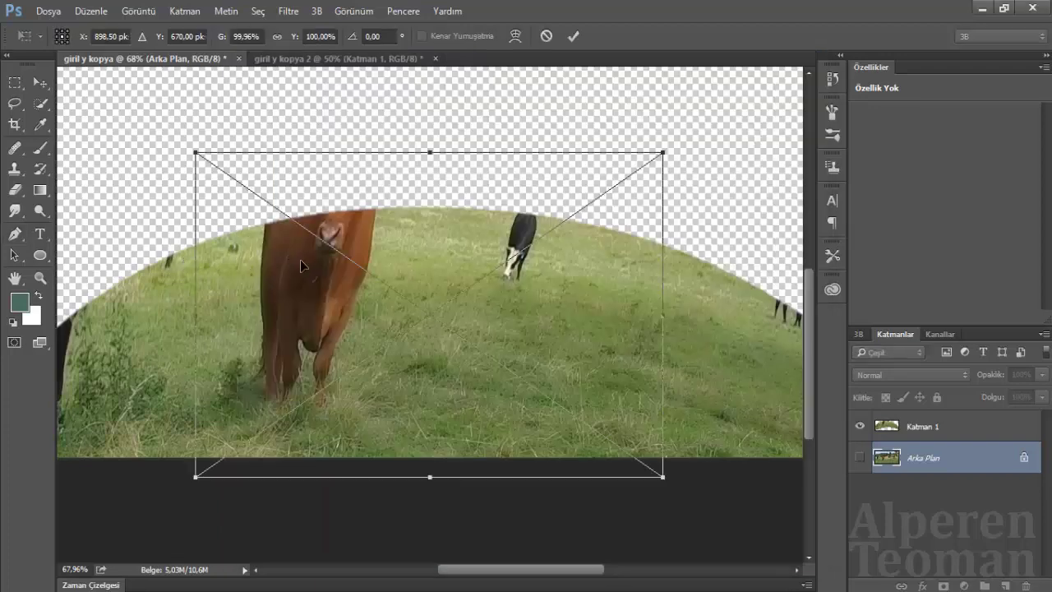
- Scale the sky photo to about 260% so it covers the whole canvas
scroll(553, 338, down, 3)
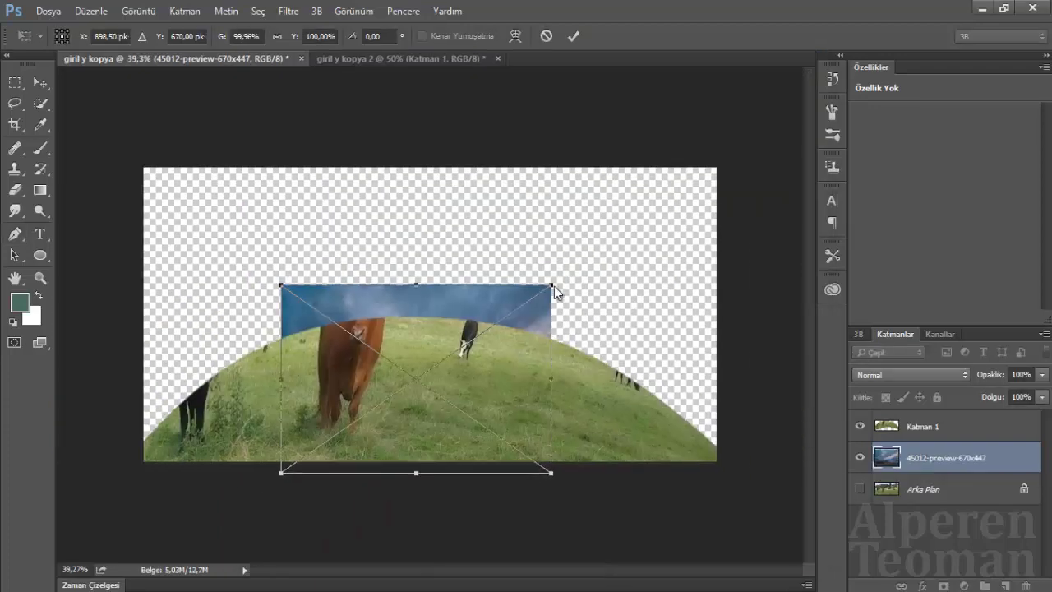
drag(555, 282, 796, 115)
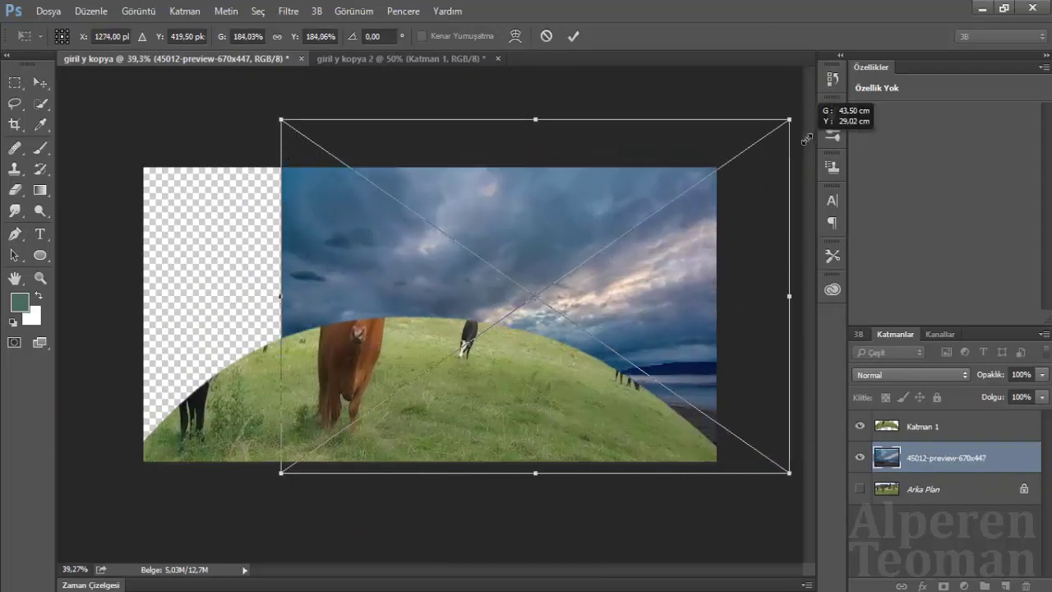
drag(277, 480, 88, 588)
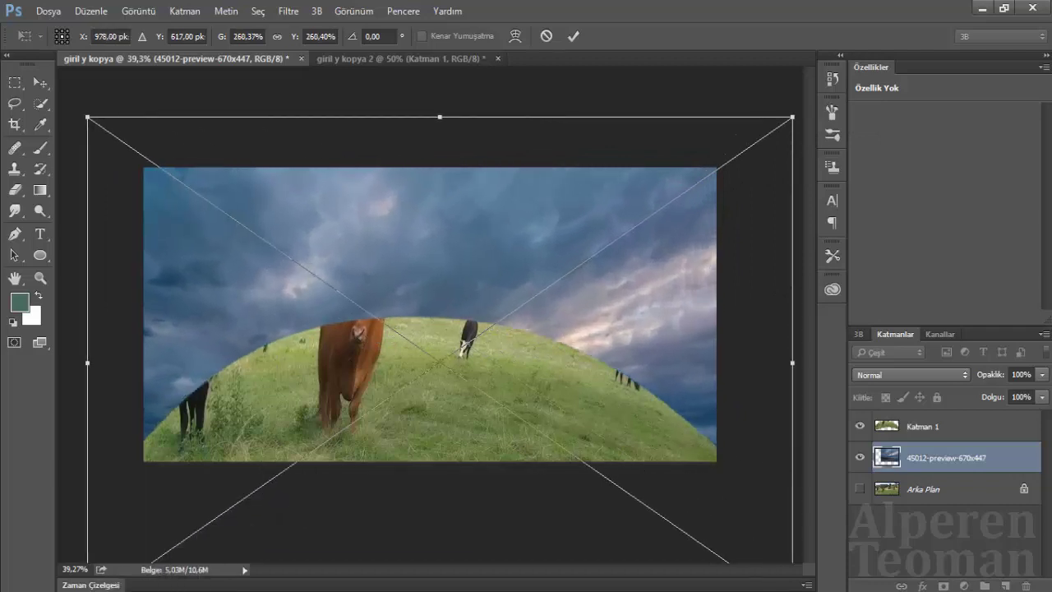
drag(400, 519, 396, 515)
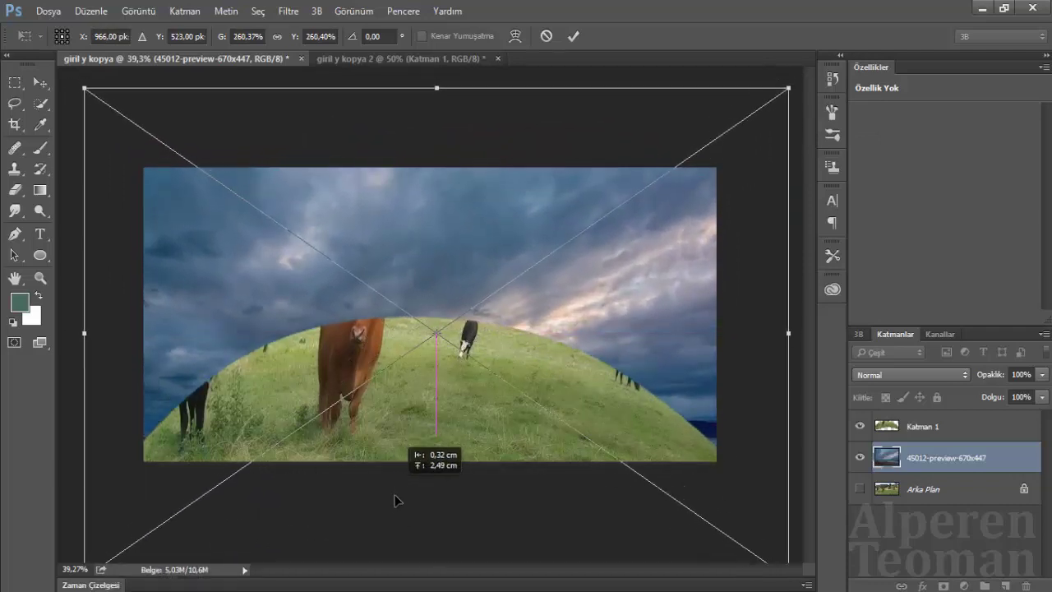
key(Return)
key(p)
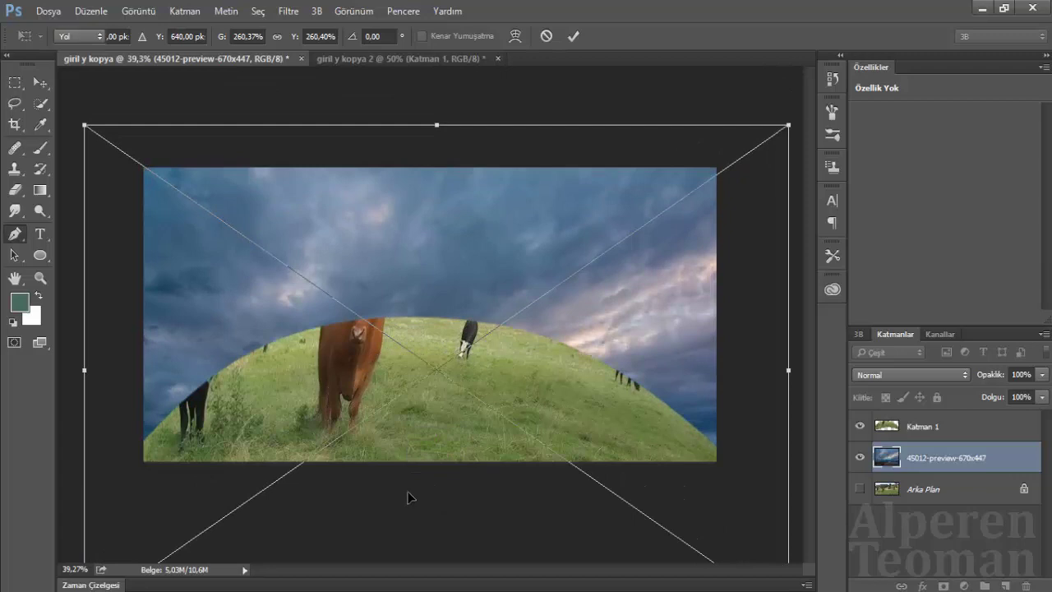
scroll(369, 258, up, 2)
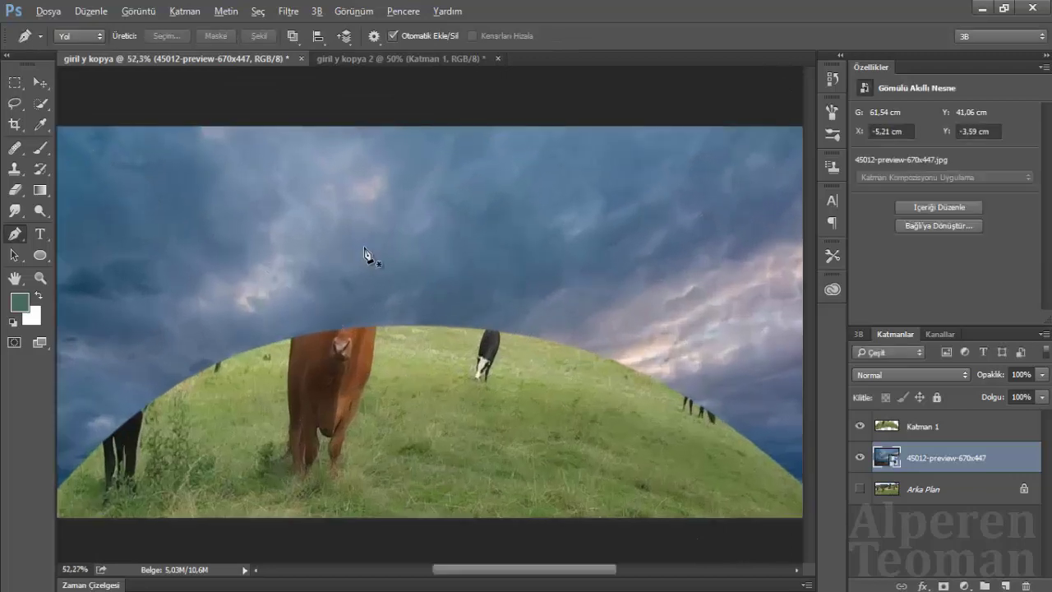
- Rasterize the sky photo layer, then select Katman 1 and add a new retouching layer
click(39, 147)
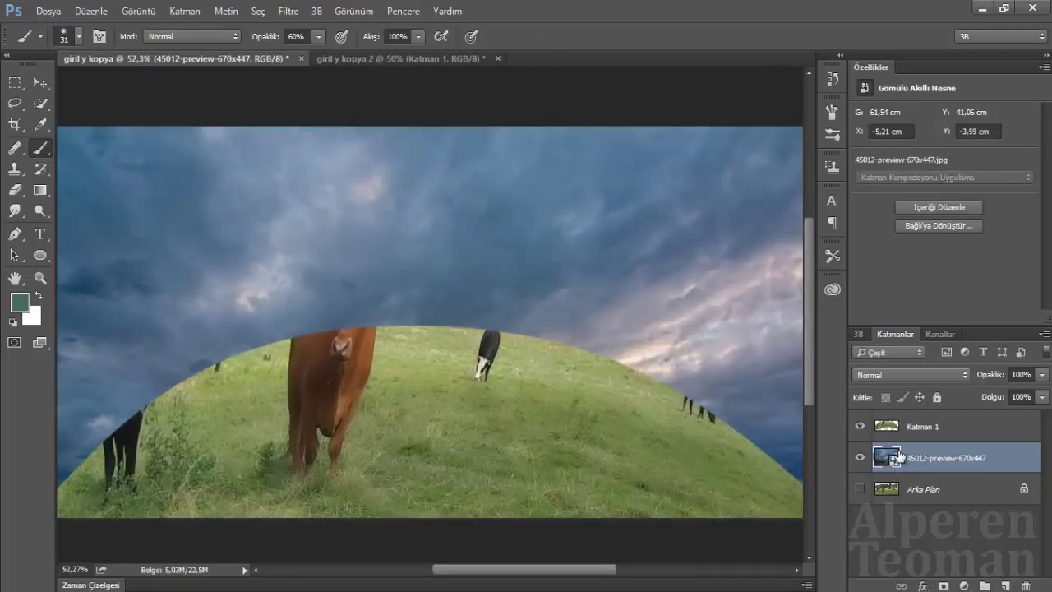
click(520, 262)
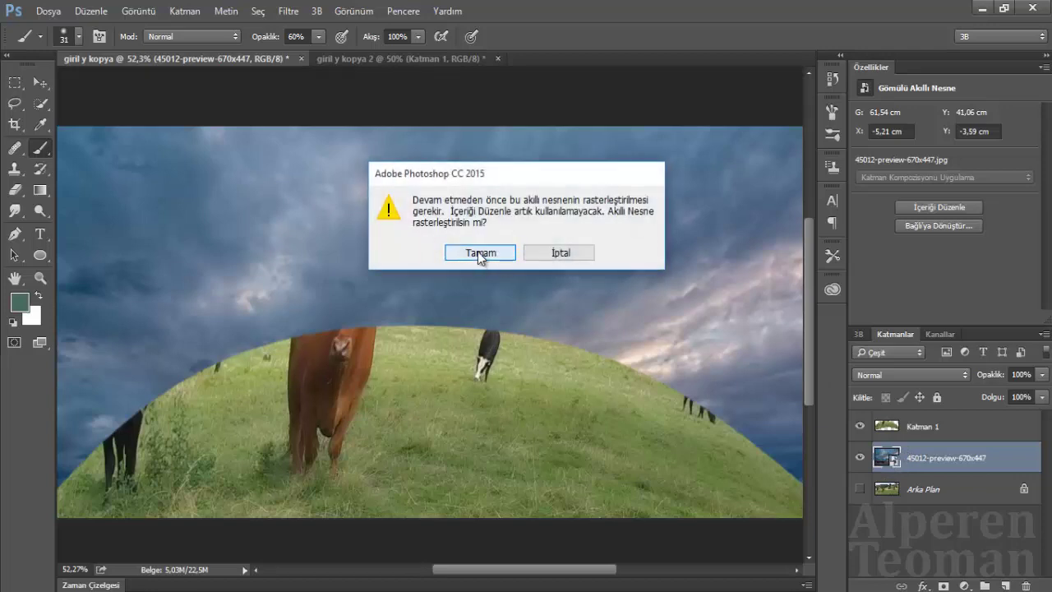
click(477, 251)
click(909, 430)
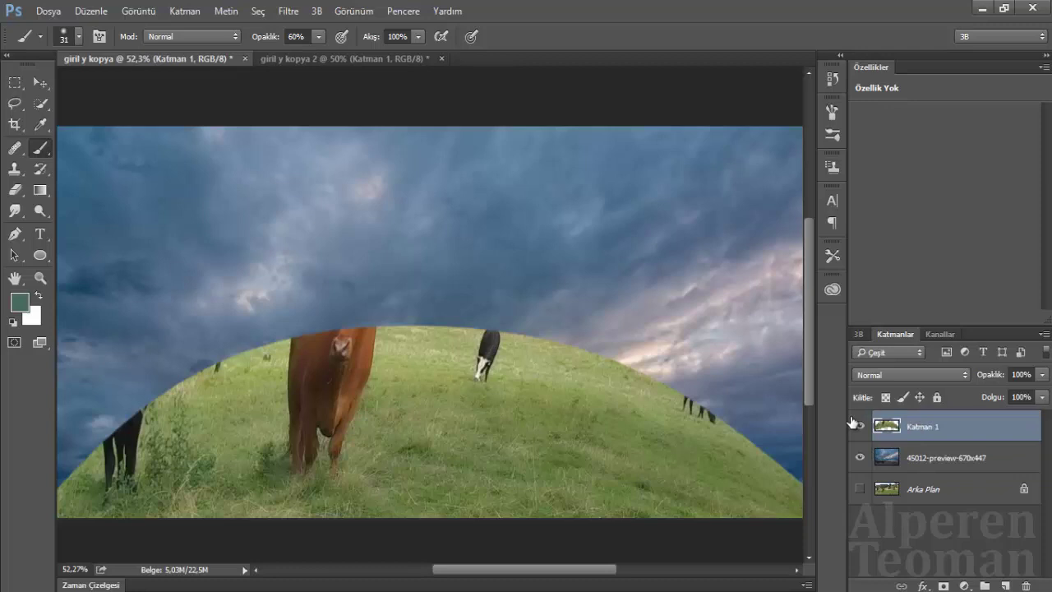
key(j)
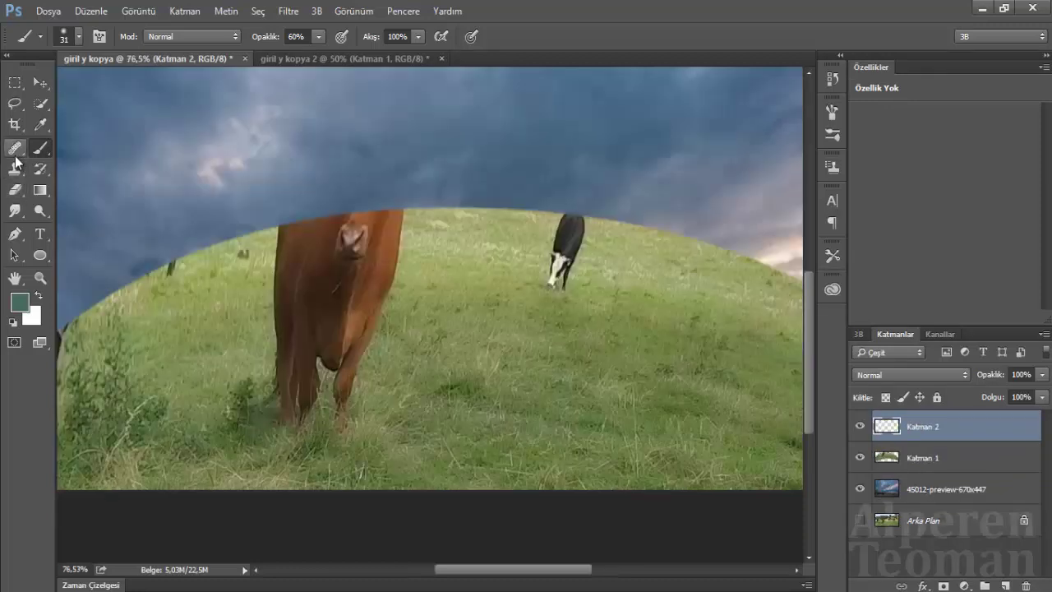
- Paint out the cows on the hill with a size-95 Spot Healing Brush
drag(390, 374, 370, 375)
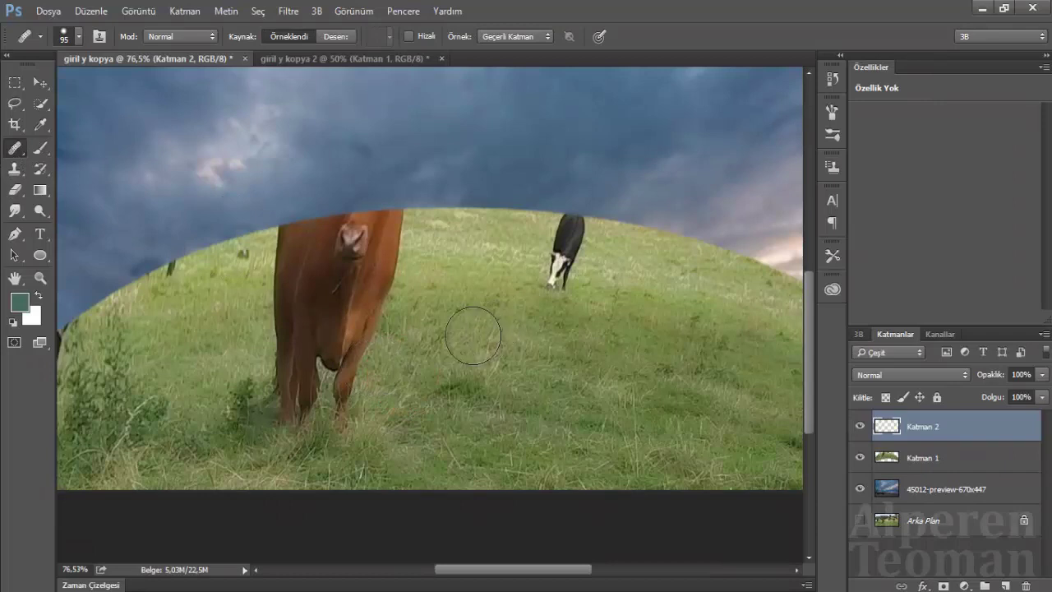
click(335, 386)
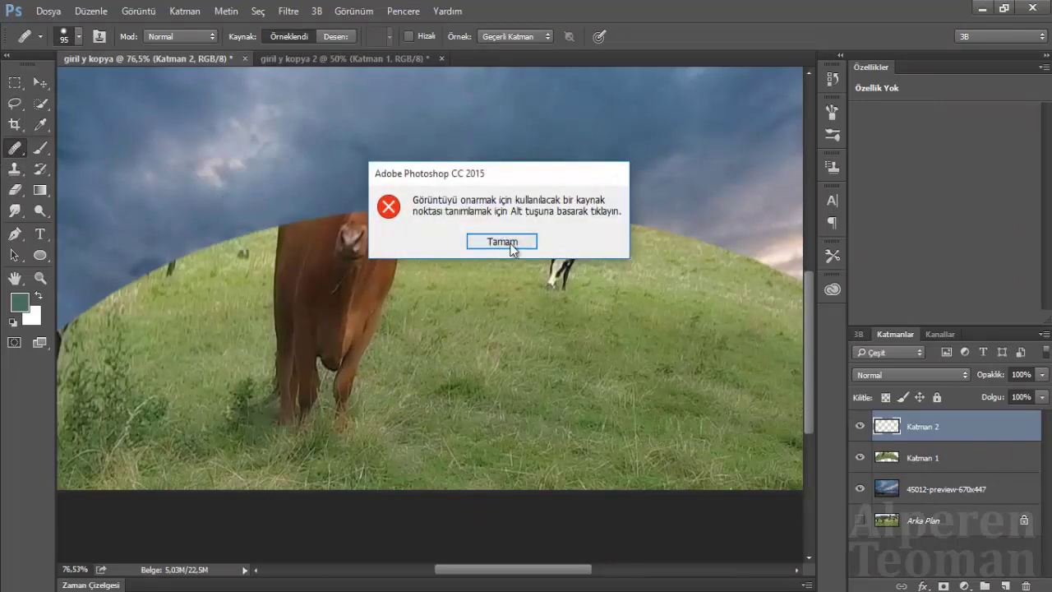
click(527, 178)
right_click(26, 151)
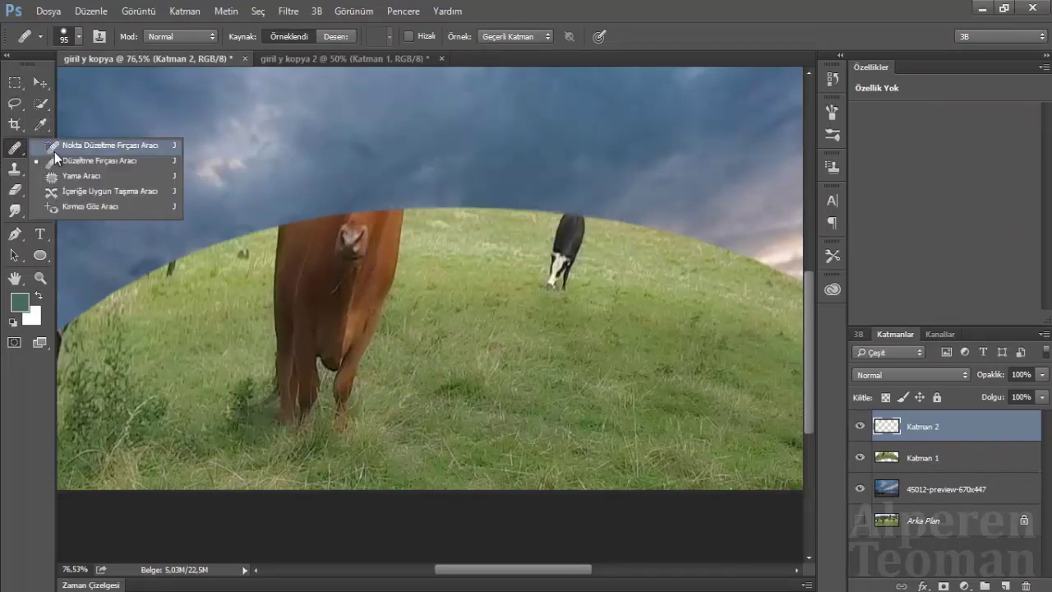
click(129, 143)
drag(395, 328, 302, 339)
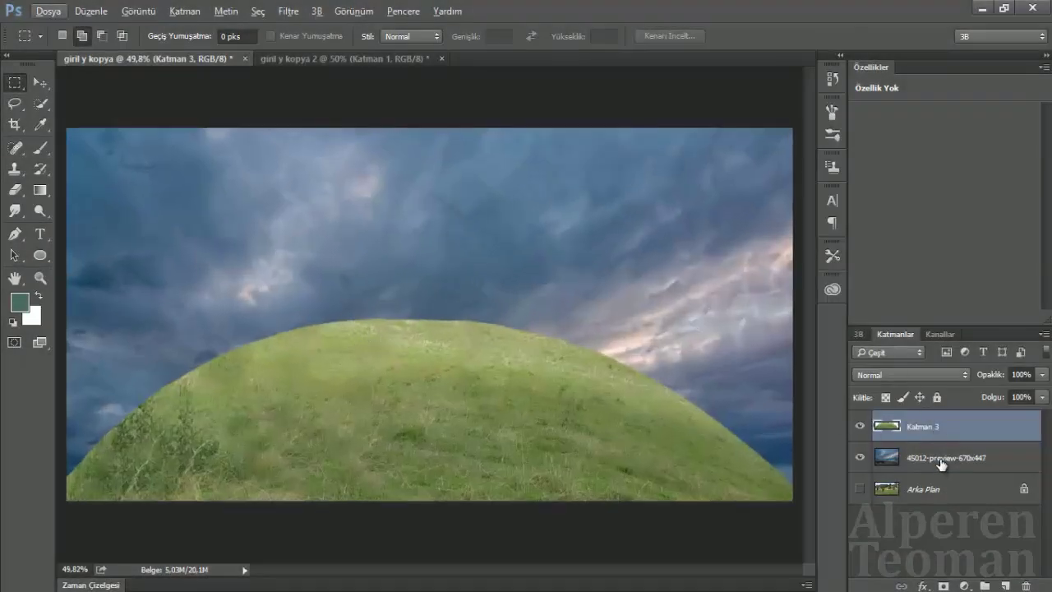
- In the giril y kopya 2 photo, quick-select the brown cow on the Arka Plan layer
click(36, 83)
click(352, 59)
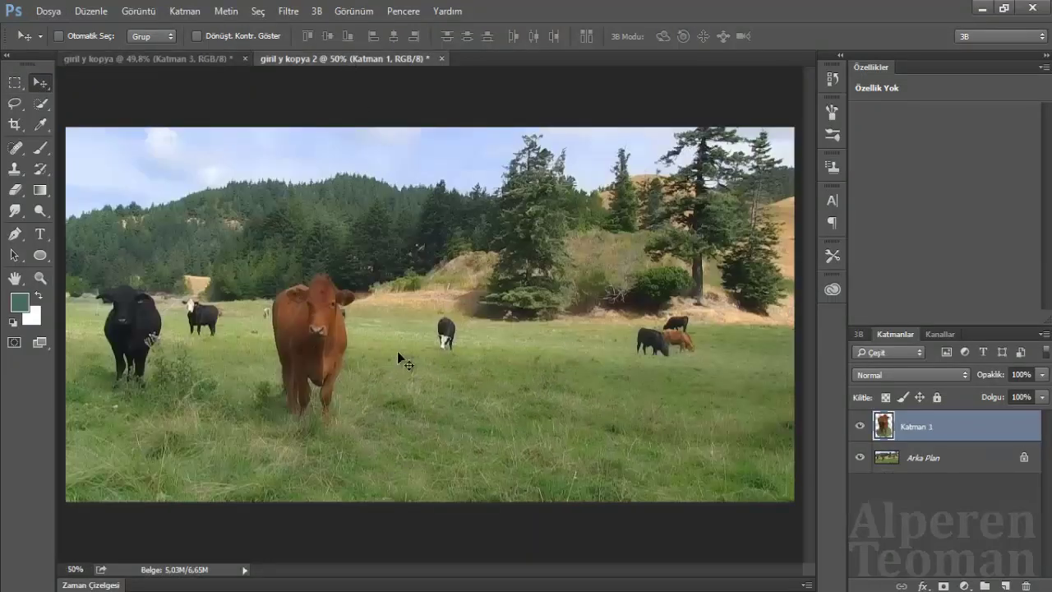
click(882, 449)
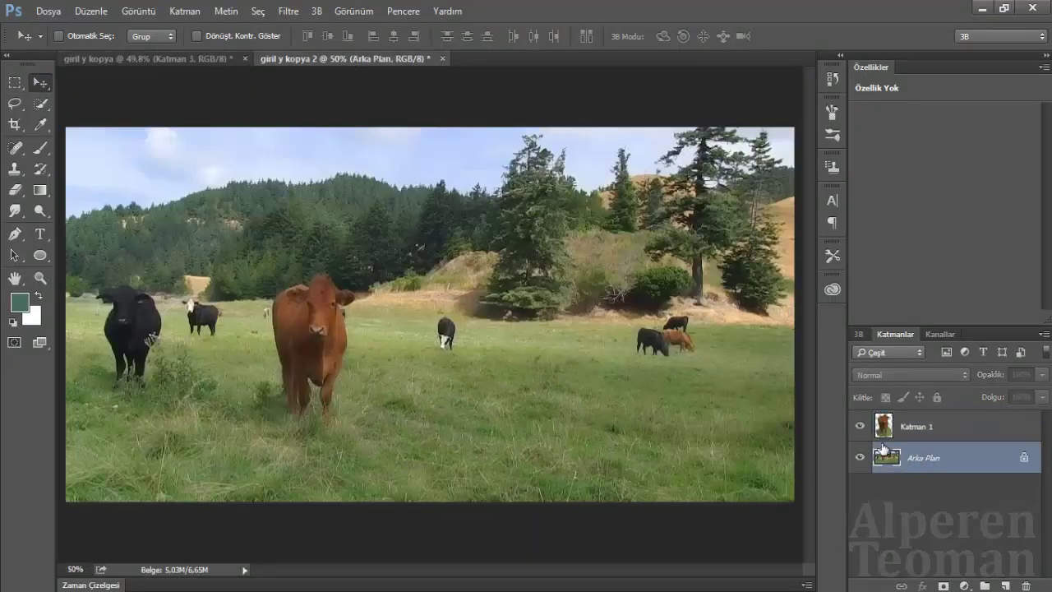
click(45, 103)
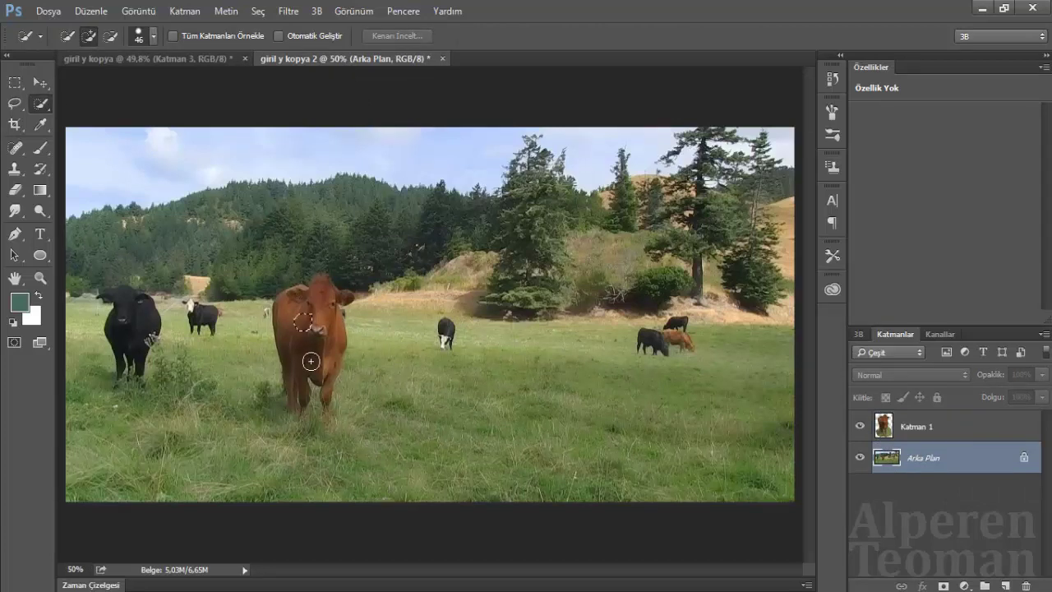
drag(311, 361, 305, 388)
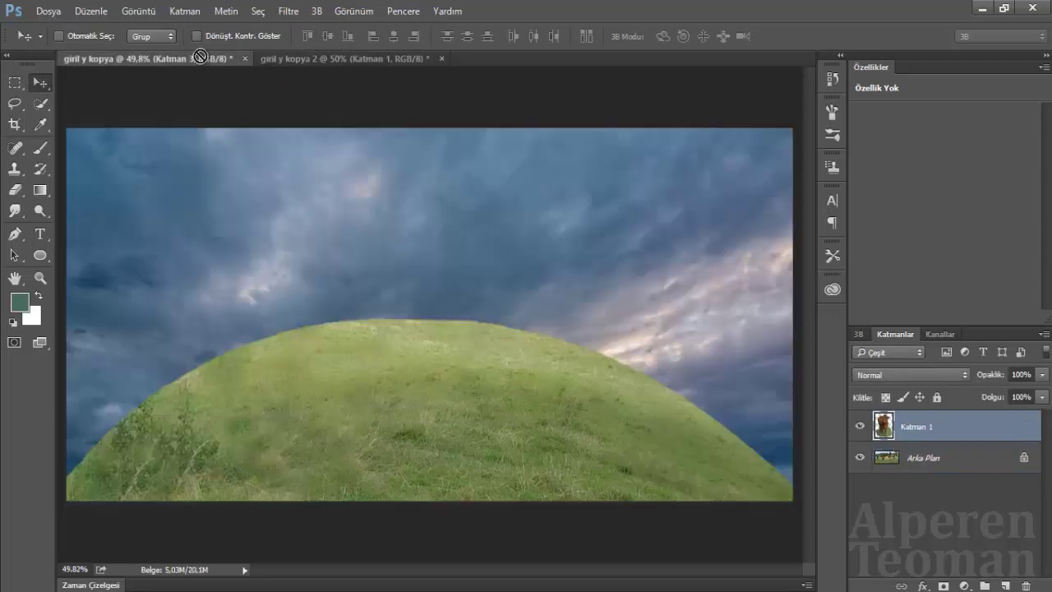
- Drag the brown cow into the giril y kopya image and center it on the hilltop
drag(200, 56, 304, 217)
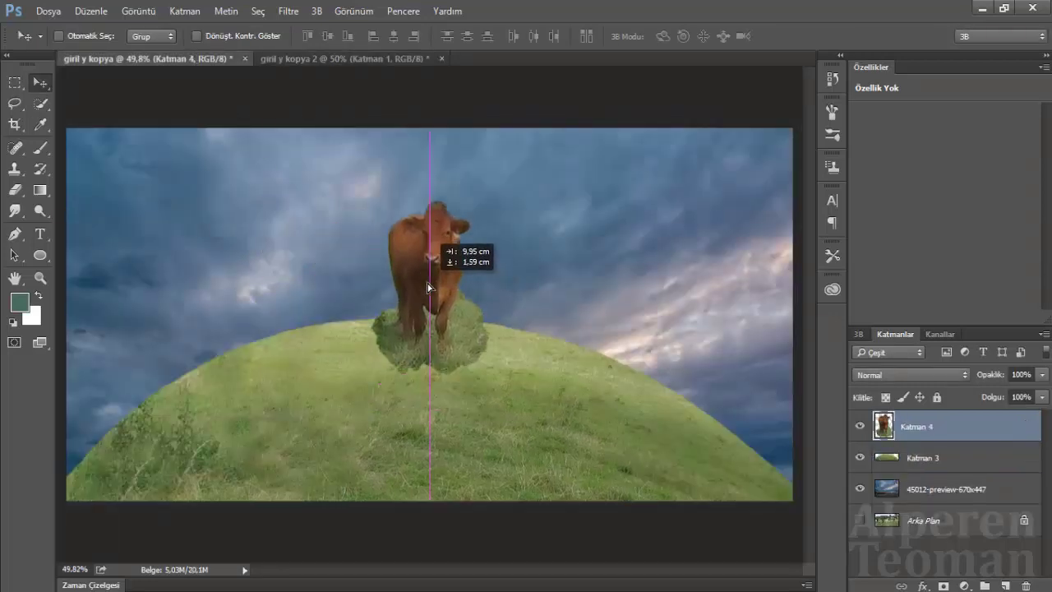
mouse_move(293, 271)
mouse_down()
mouse_move(429, 283)
mouse_move(417, 291)
mouse_up()
scroll(429, 283, down, 2)
scroll(429, 284, up, 2)
scroll(429, 283, up, 2)
scroll(417, 291, down, 2)
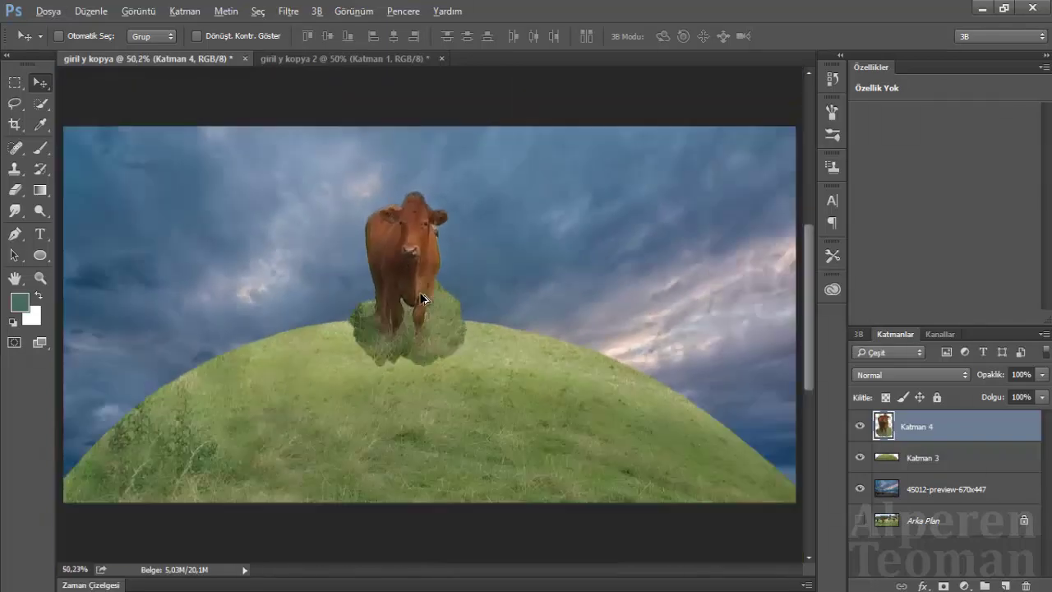
scroll(418, 290, up, 2)
scroll(554, 306, up, 1)
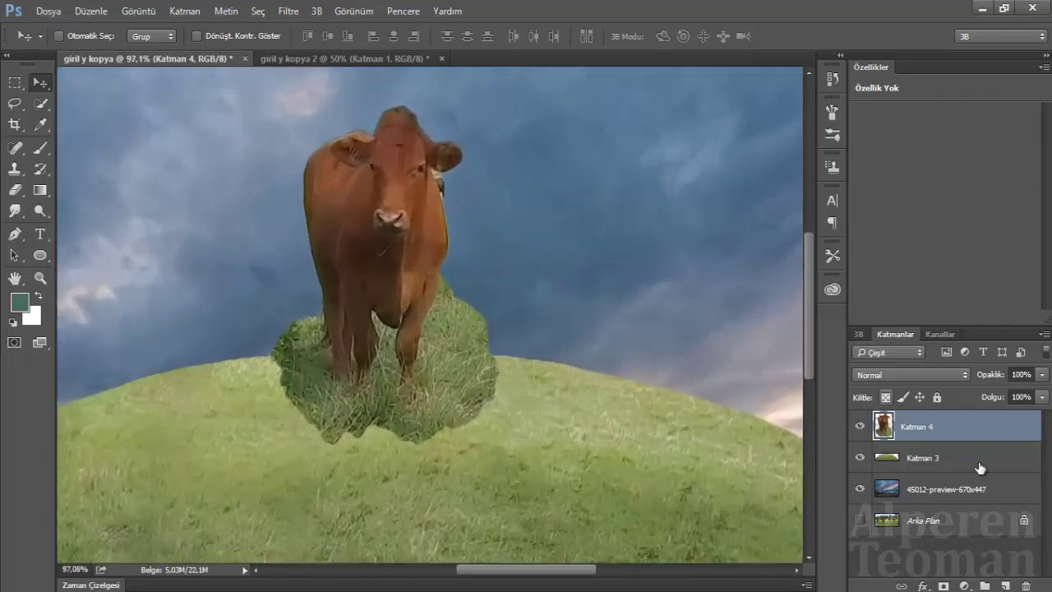
- Add a layer mask to Katman 4 and brush black over the grass patch beside the cow
click(942, 586)
scroll(424, 183, up, 1)
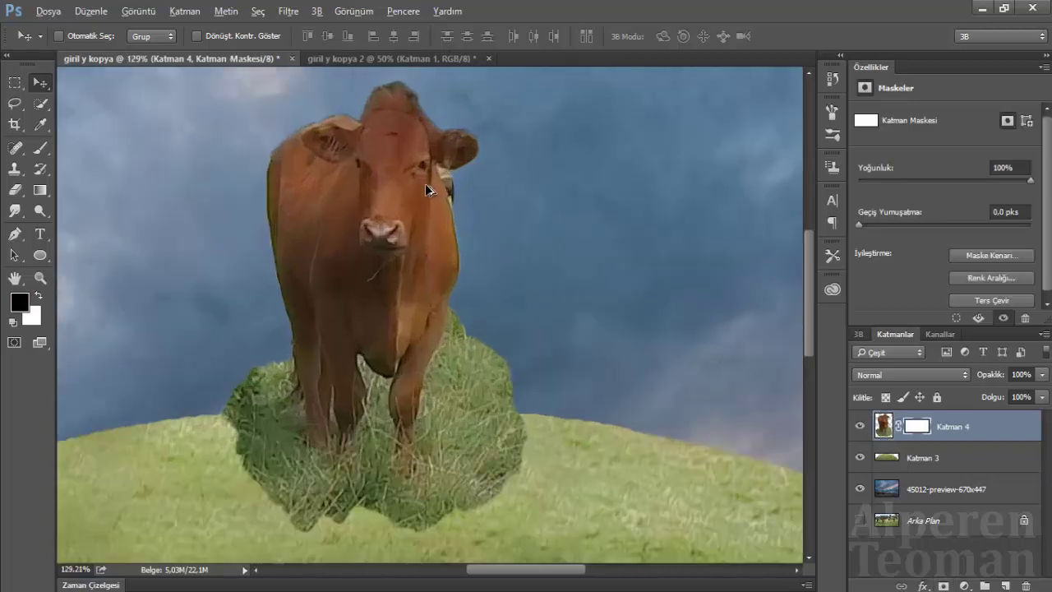
scroll(424, 183, up, 2)
key(b)
alt+right_click(555, 289)
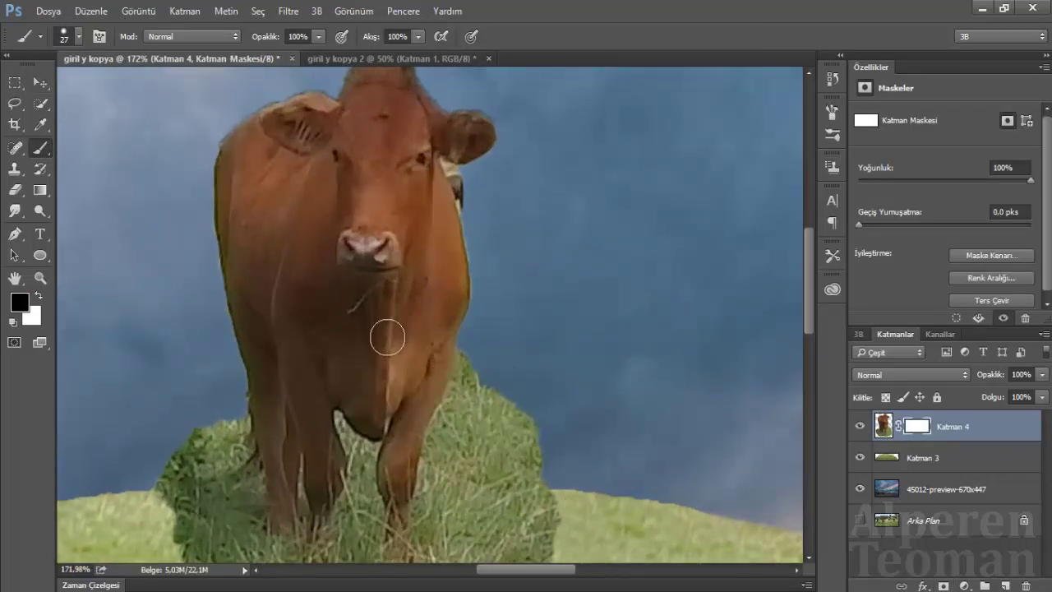
scroll(548, 481, up, 1)
scroll(567, 444, up, 1)
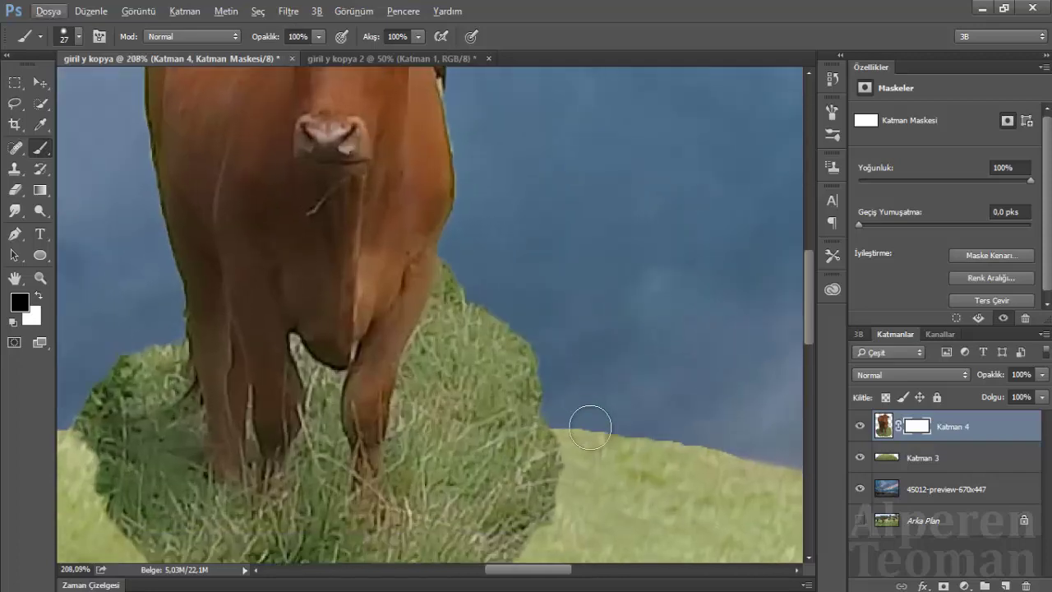
drag(567, 415, 441, 407)
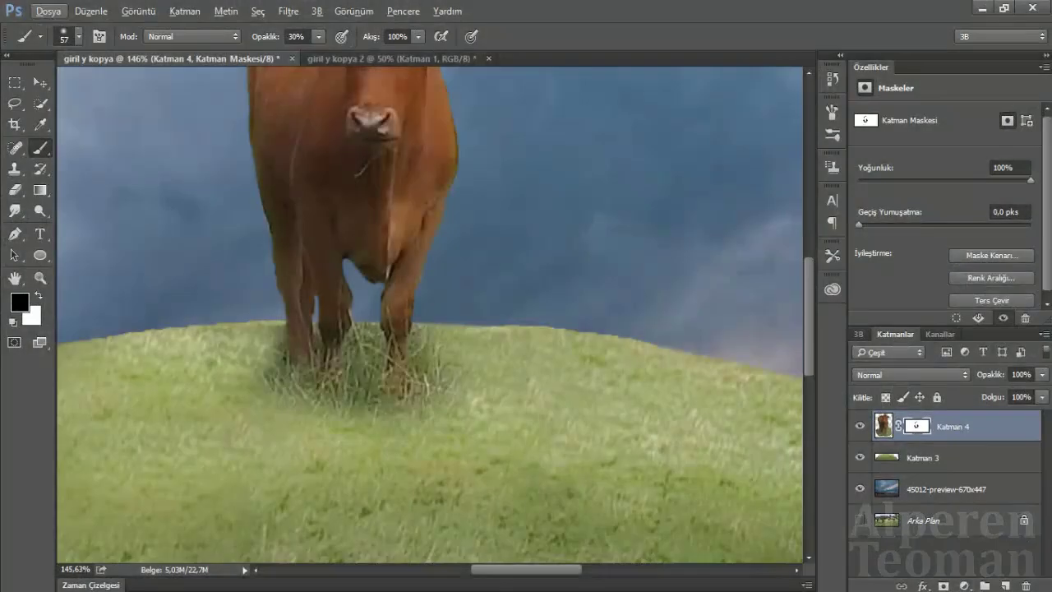
- Add a Levels adjustment clipped to the cow layer, brightening midtones past 1,18
click(965, 585)
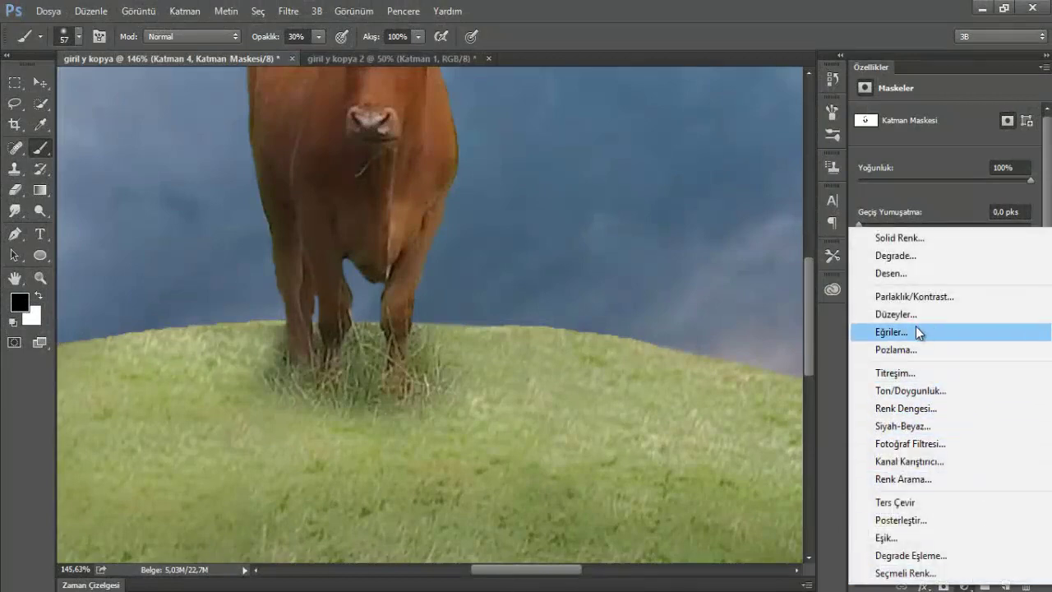
click(908, 314)
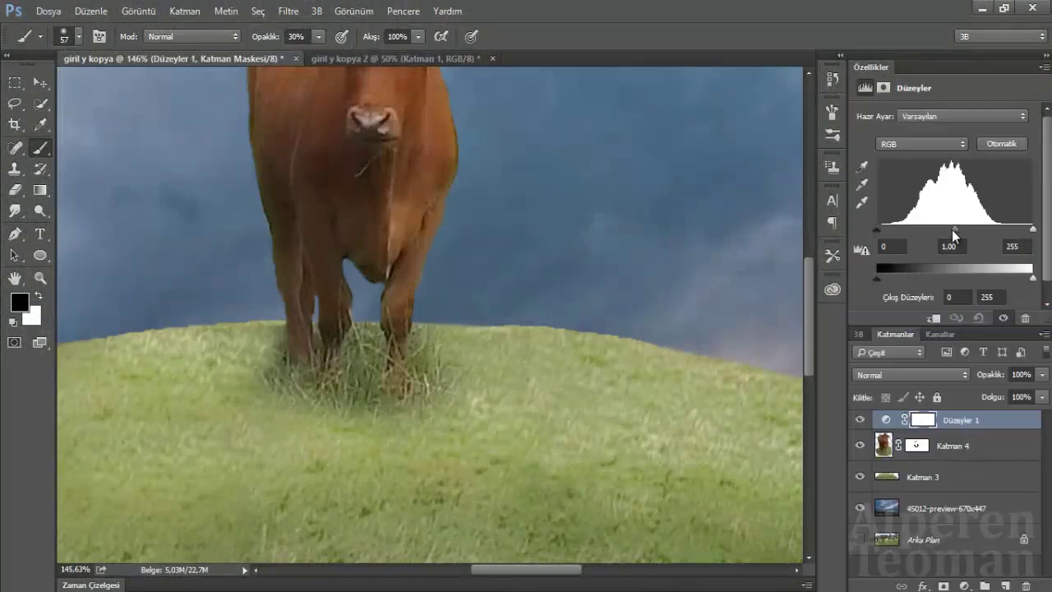
drag(954, 229, 946, 229)
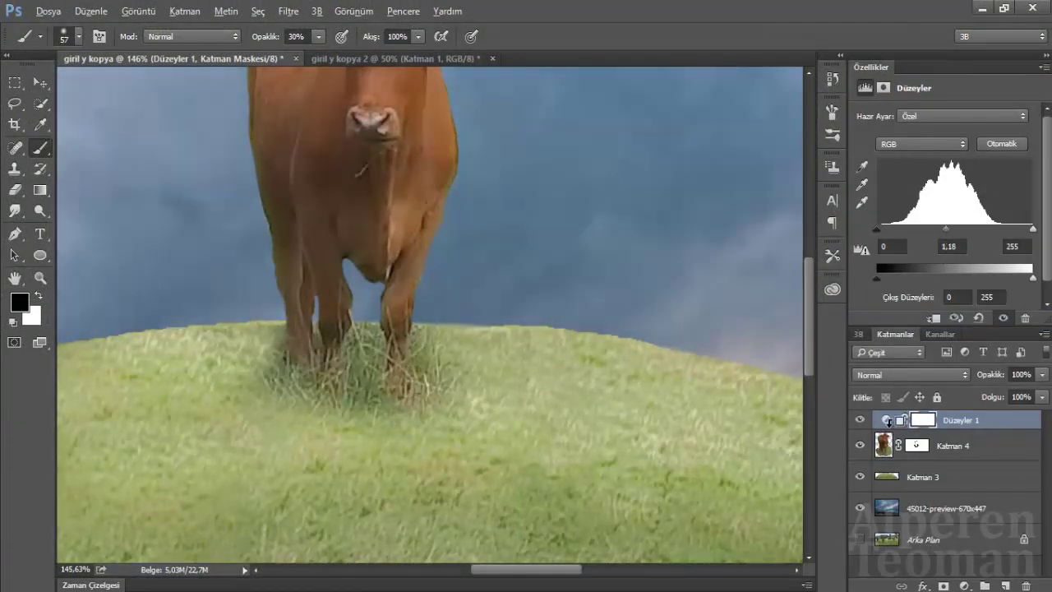
alt+click(888, 420)
drag(945, 229, 929, 230)
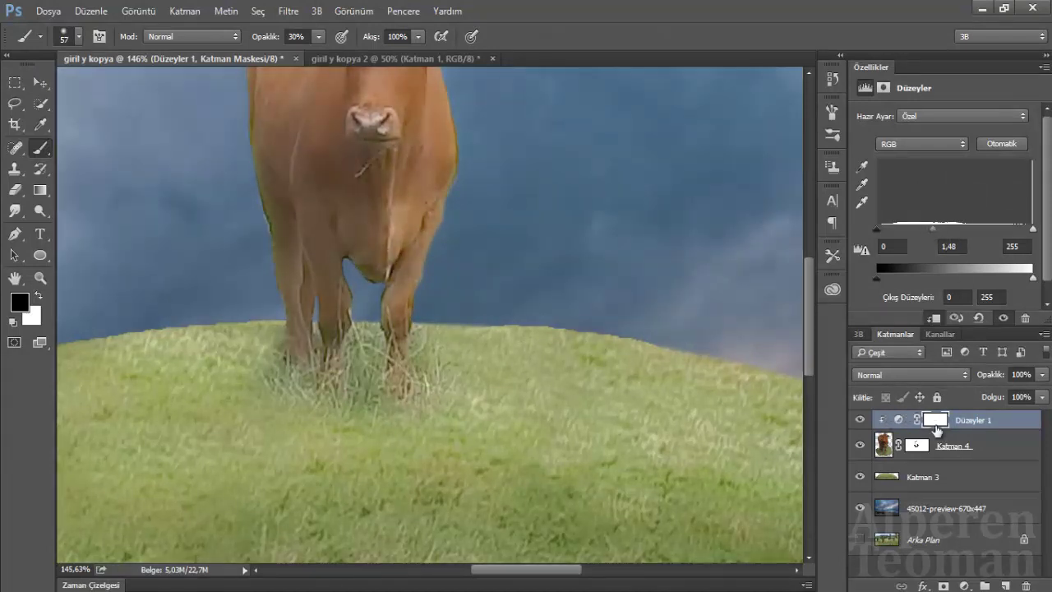
- Invert the Levels mask and paint white around the cow's legs and hooves
click(935, 422)
click(967, 297)
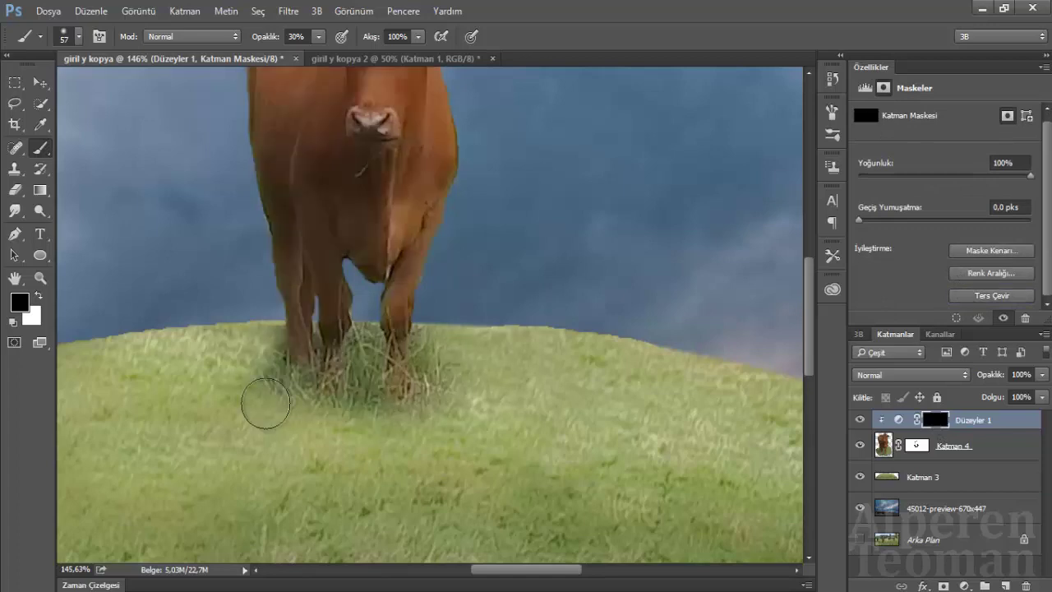
scroll(266, 399, up, 3)
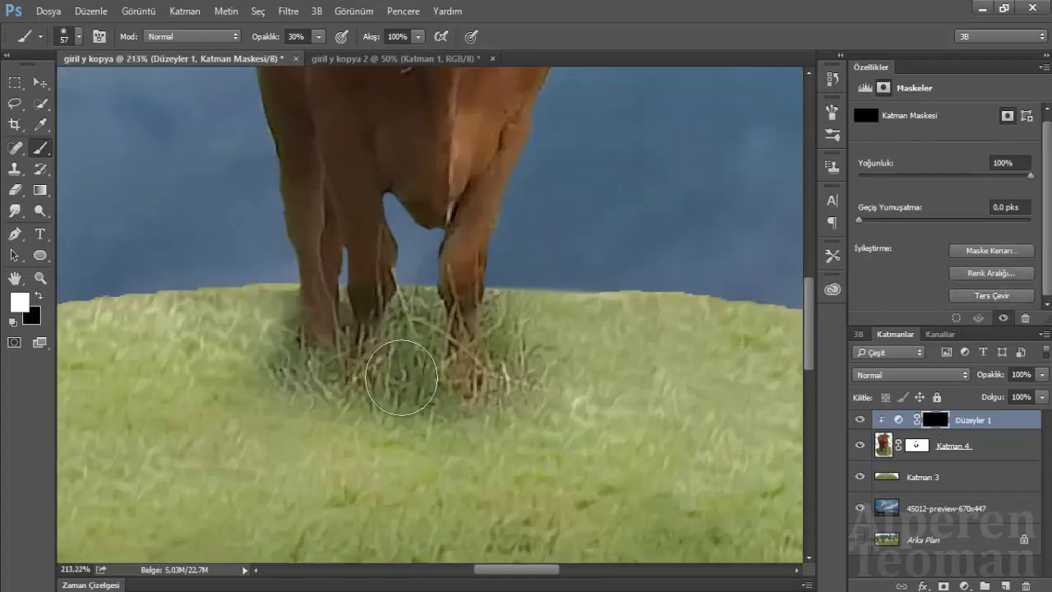
key(x)
mouse_move(396, 390)
mouse_down()
mouse_move(400, 421)
mouse_move(266, 430)
mouse_move(345, 488)
mouse_move(202, 342)
mouse_move(198, 396)
mouse_move(222, 418)
mouse_move(274, 418)
mouse_move(274, 330)
mouse_up()
key(bracketleft)
key(bracketleft)
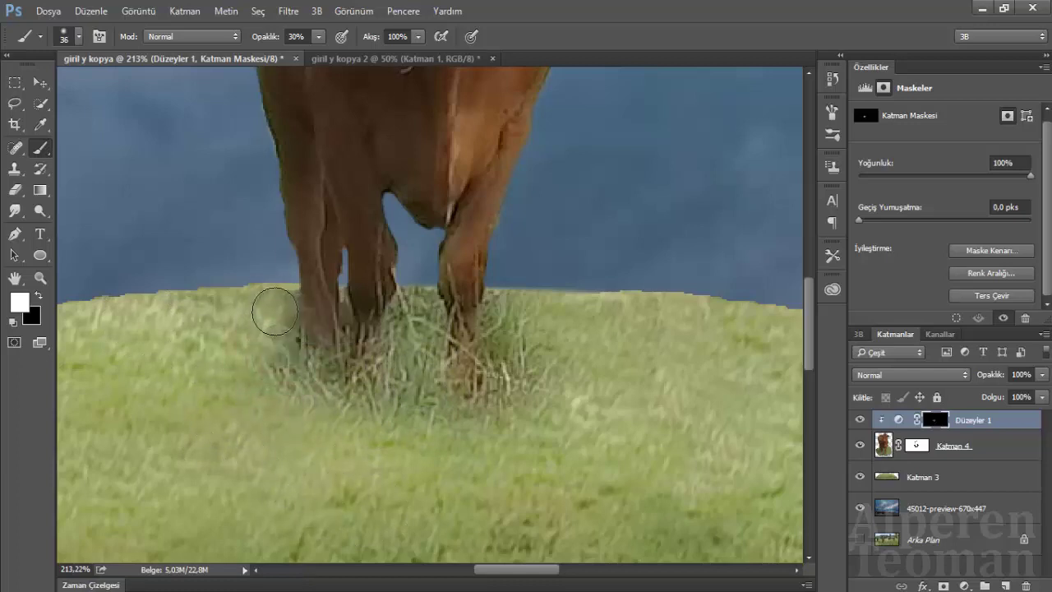
drag(277, 305, 294, 387)
mouse_move(391, 407)
mouse_down()
mouse_move(436, 384)
mouse_move(509, 312)
mouse_up()
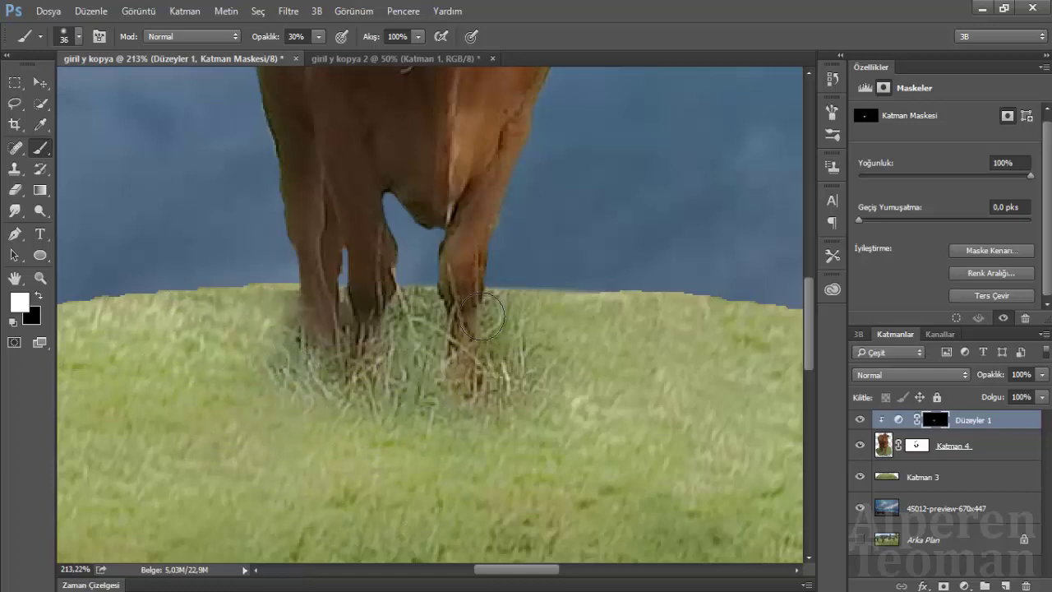
scroll(435, 427, down, 3)
scroll(395, 460, up, 2)
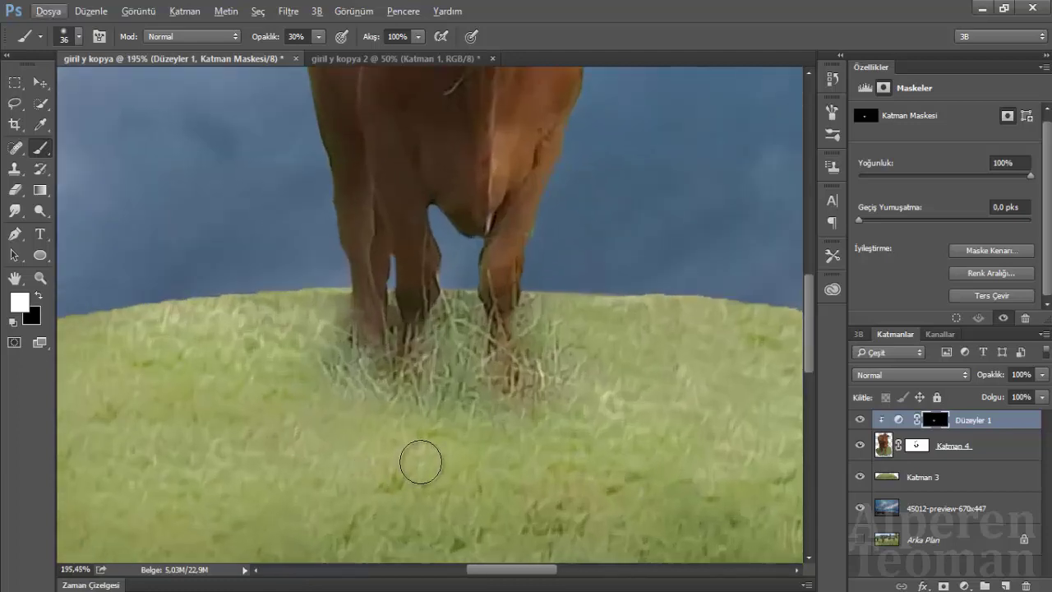
- Paint black on the Katman 4 mask to hide the grass edge near the hooves
click(916, 445)
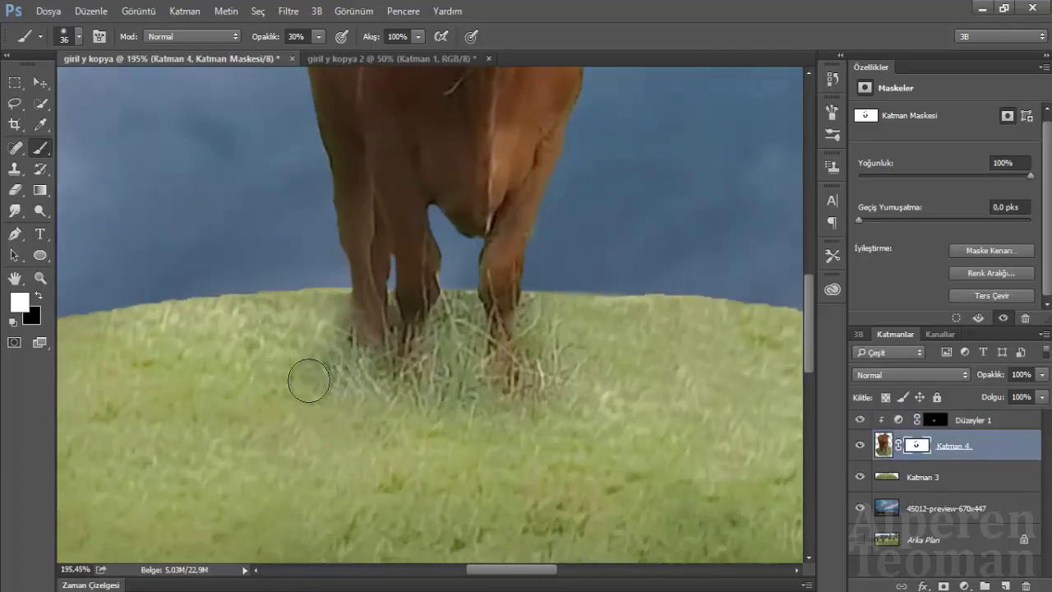
key(x)
drag(312, 305, 292, 305)
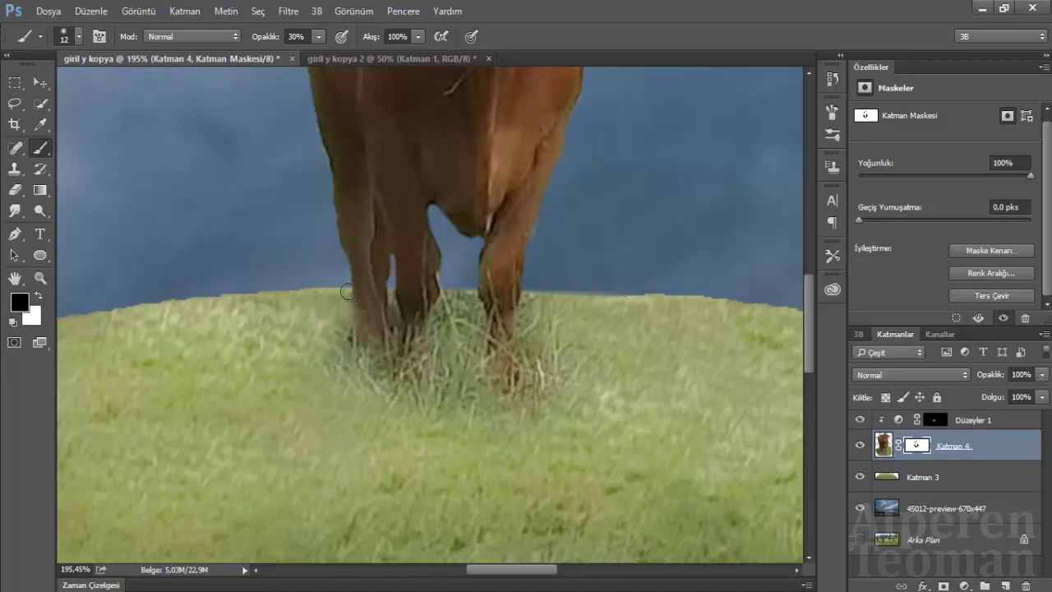
scroll(337, 319, up, 3)
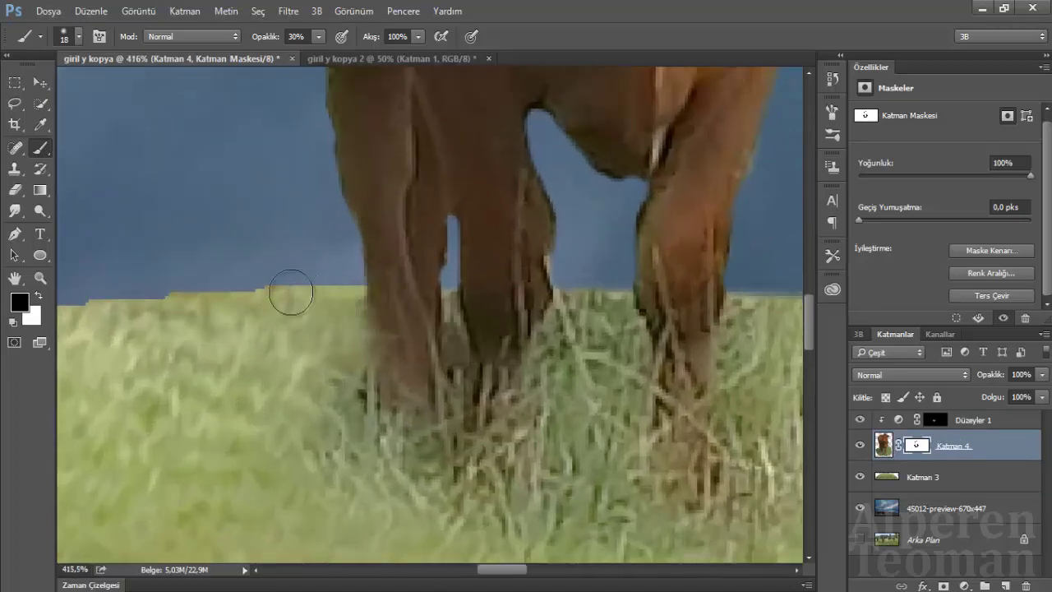
scroll(288, 291, down, 2)
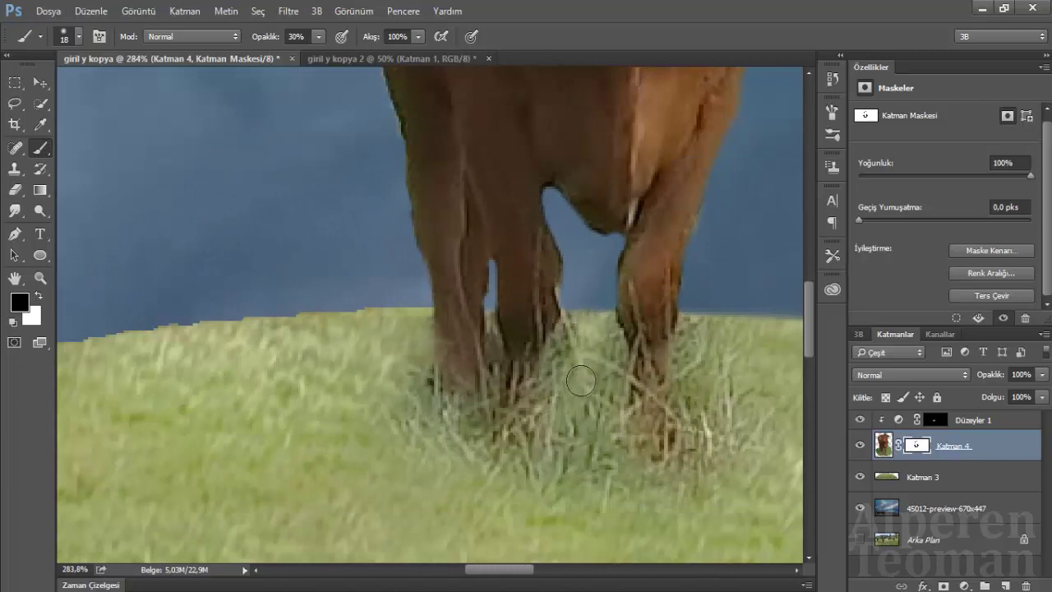
key(x)
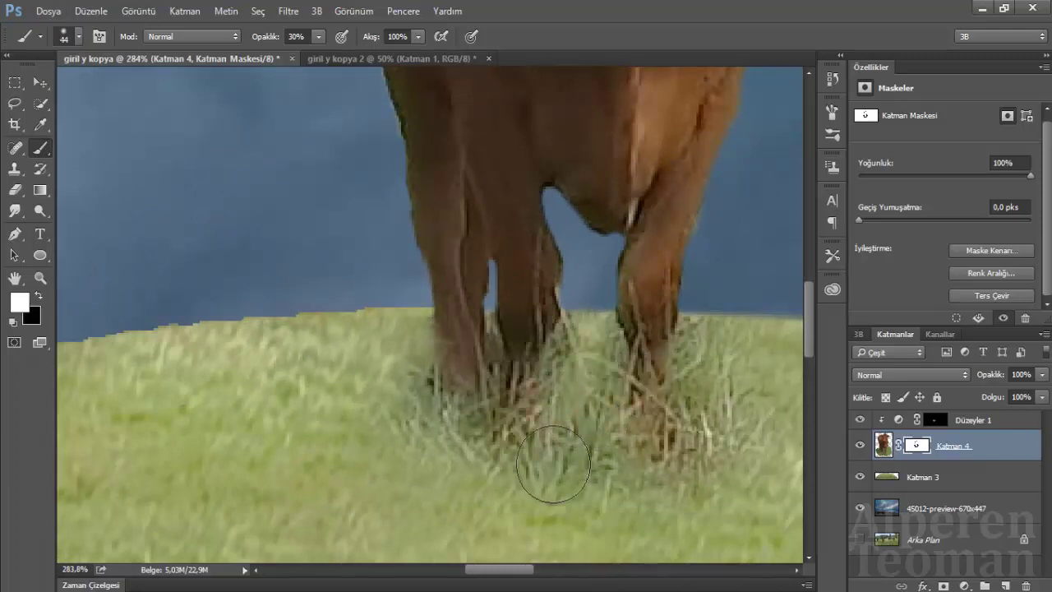
key(x)
drag(476, 476, 551, 409)
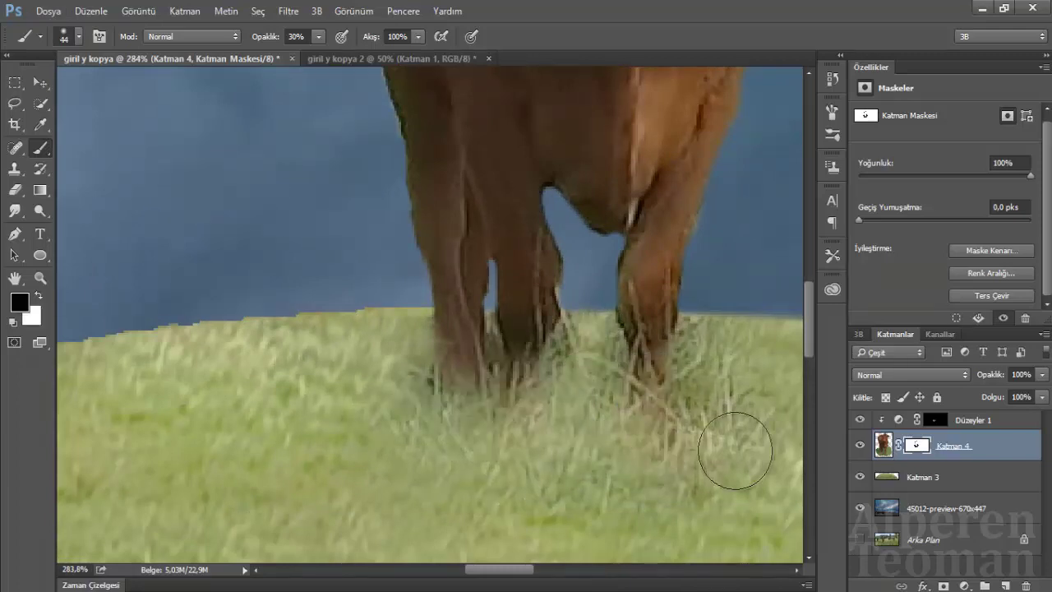
scroll(575, 482, down, 5)
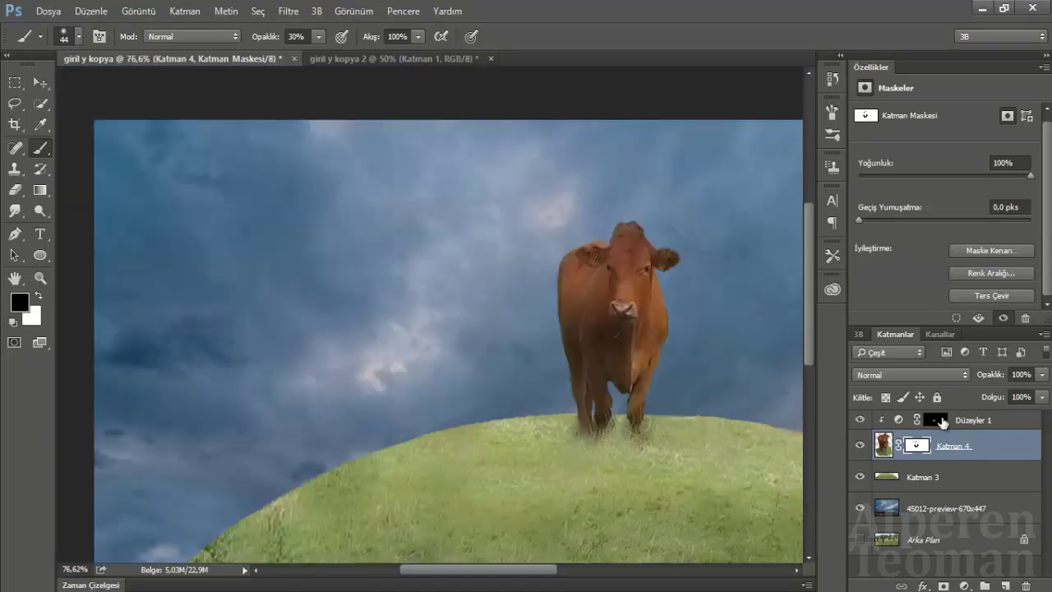
- Lower the Düzeyler 1 layer's opacity from 66% down to about 13%
click(998, 427)
drag(1042, 374, 1014, 393)
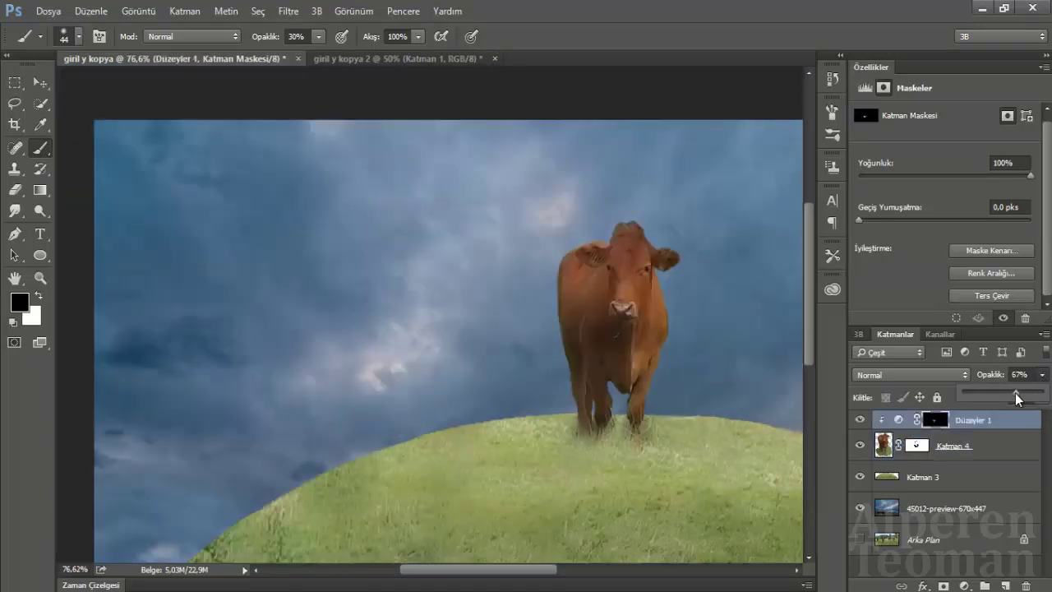
scroll(591, 458, down, 3)
scroll(467, 348, up, 2)
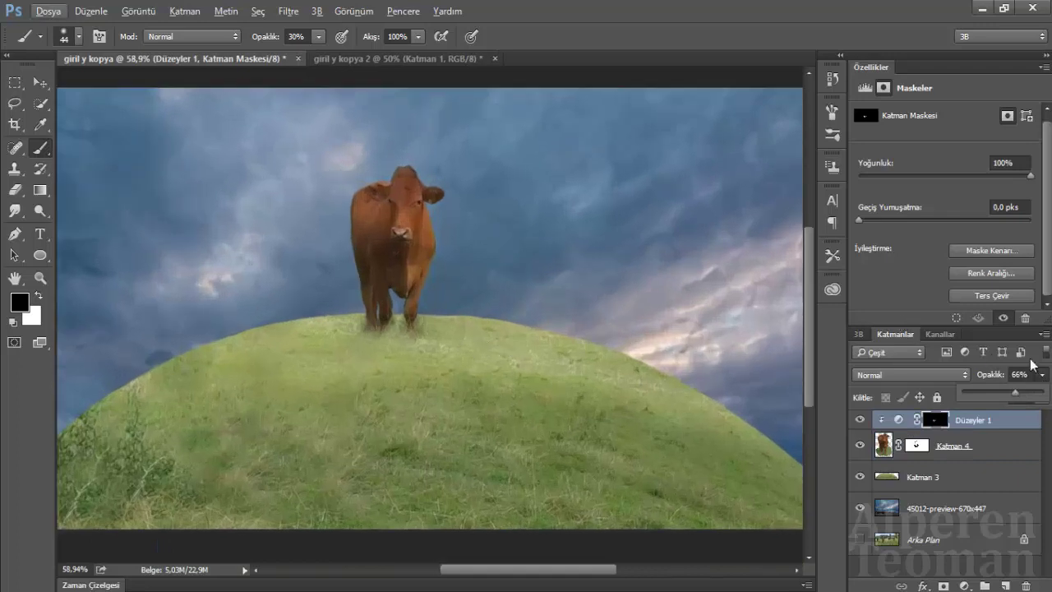
drag(1026, 398, 1003, 399)
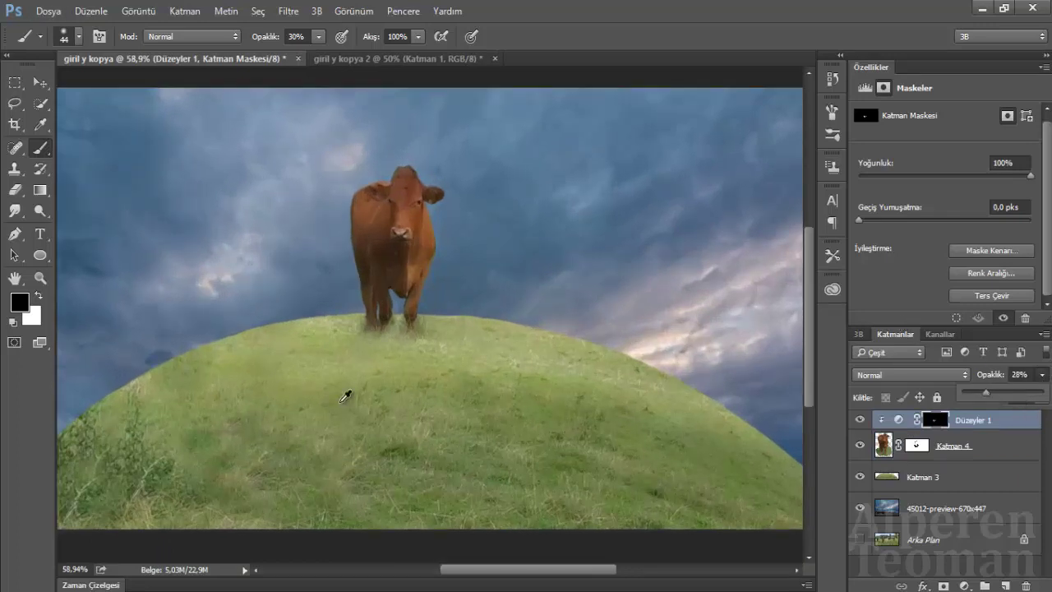
scroll(345, 397, down, 2)
scroll(369, 383, up, 1)
scroll(356, 414, up, 1)
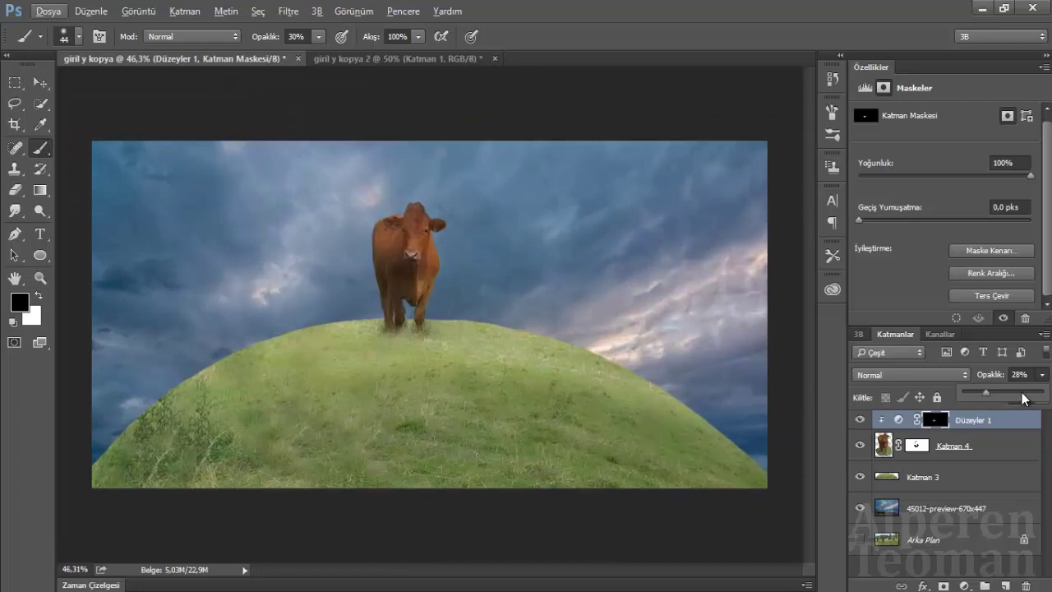
mouse_move(983, 392)
mouse_down()
mouse_move(938, 396)
mouse_move(973, 399)
mouse_up()
scroll(677, 428, down, 1)
scroll(477, 404, up, 1)
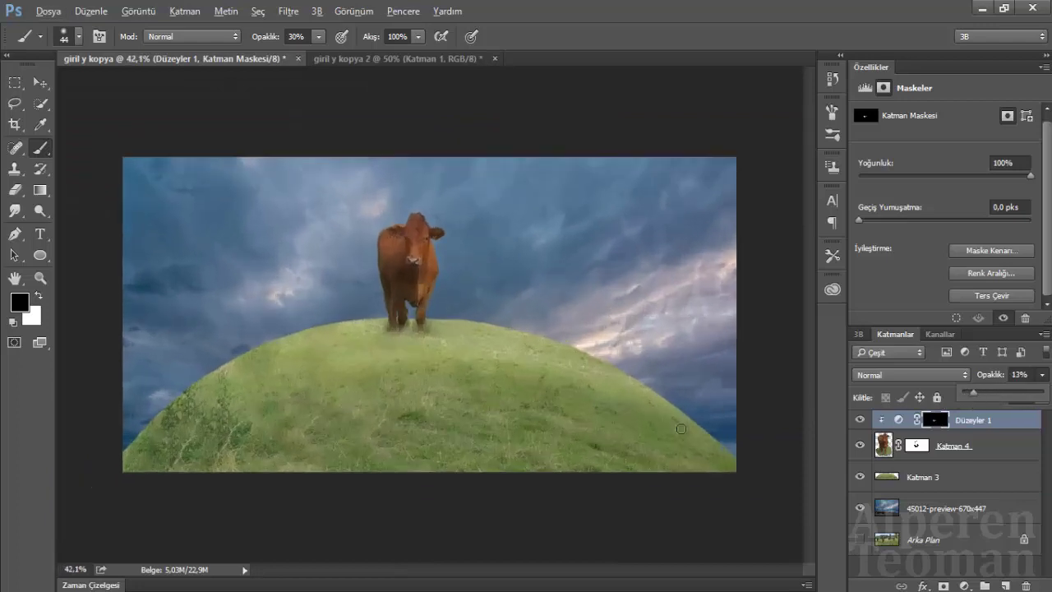
- Merge the Katman 4 cow layer with its Düzeyler 1 adjustment layer
shift+click(981, 451)
right_click(981, 451)
click(677, 545)
scroll(399, 153, up, 2)
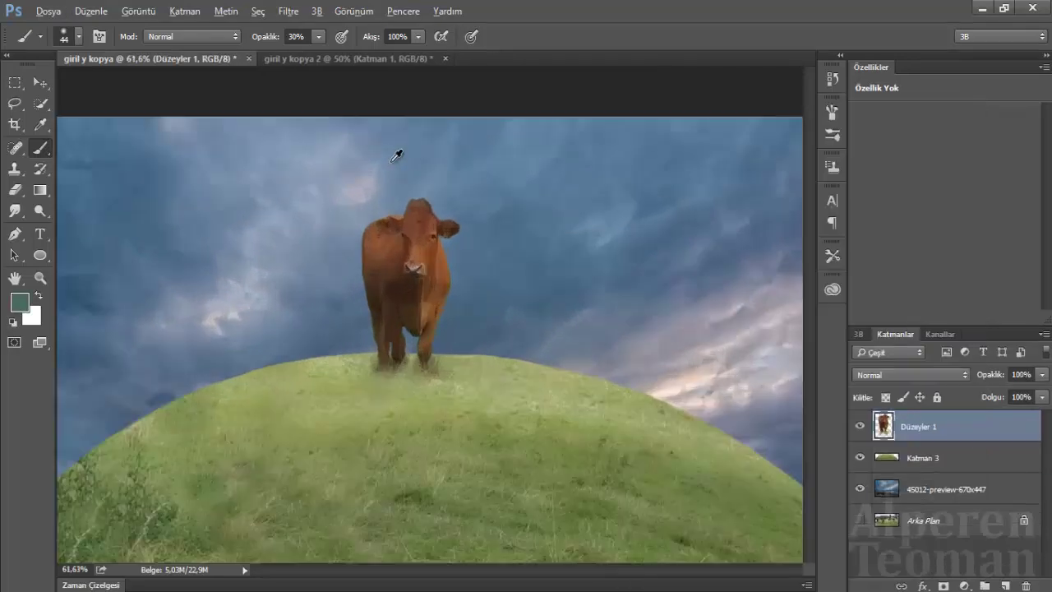
scroll(399, 193, up, 2)
scroll(403, 203, up, 2)
scroll(402, 203, up, 1)
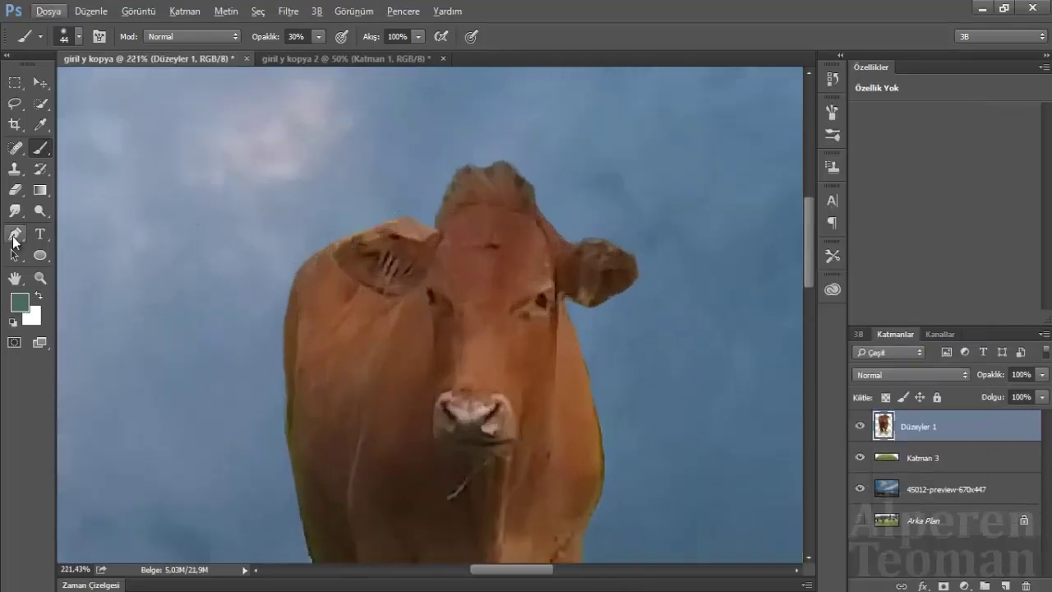
- Duplicate the merged cow layer and pick a 30 px Smudge brush
click(17, 213)
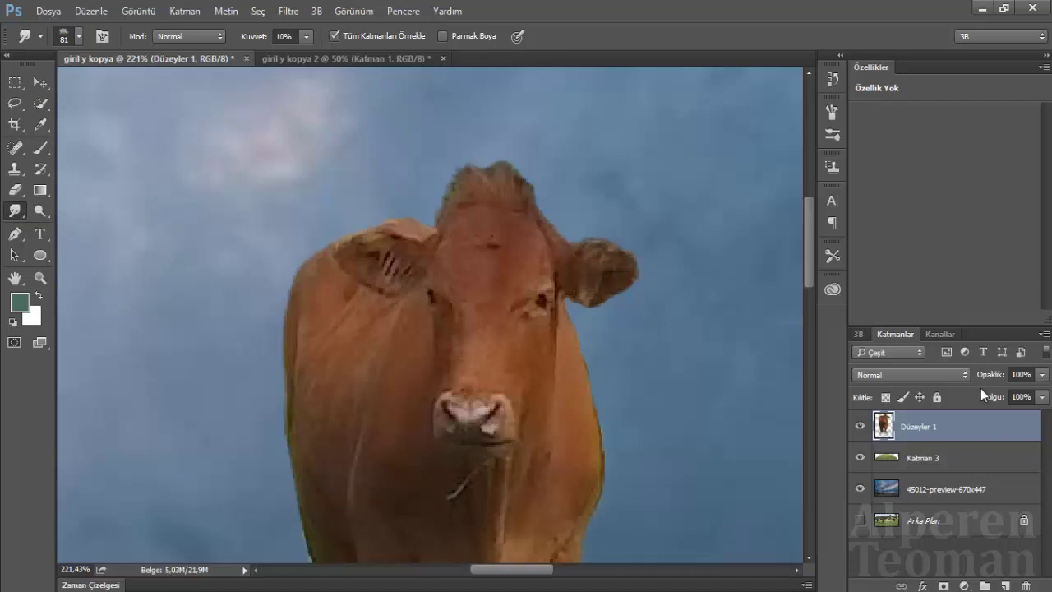
key(ctrl+j)
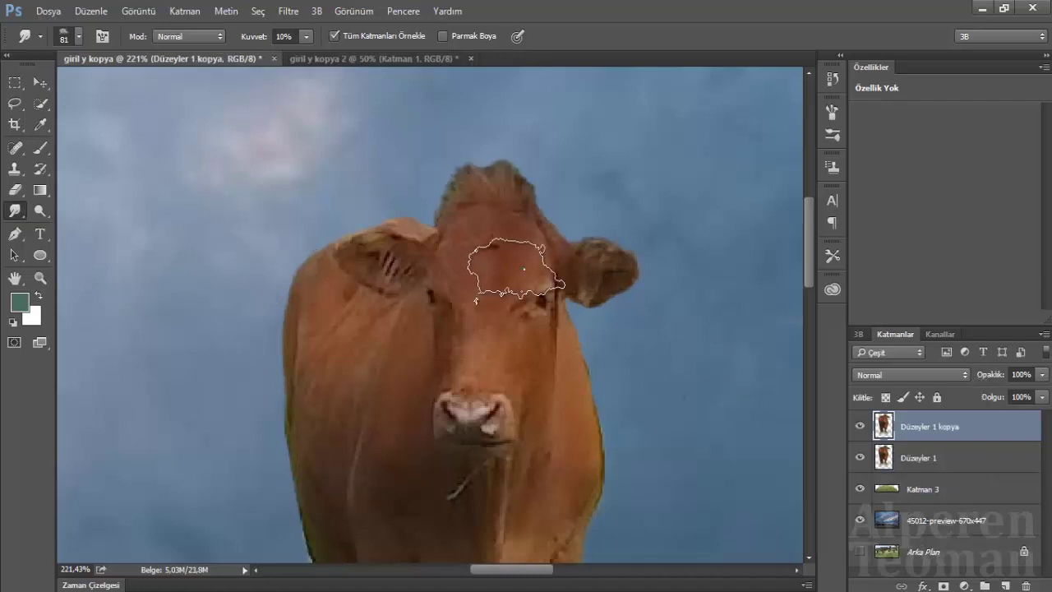
right_click(520, 270)
drag(699, 464, 699, 500)
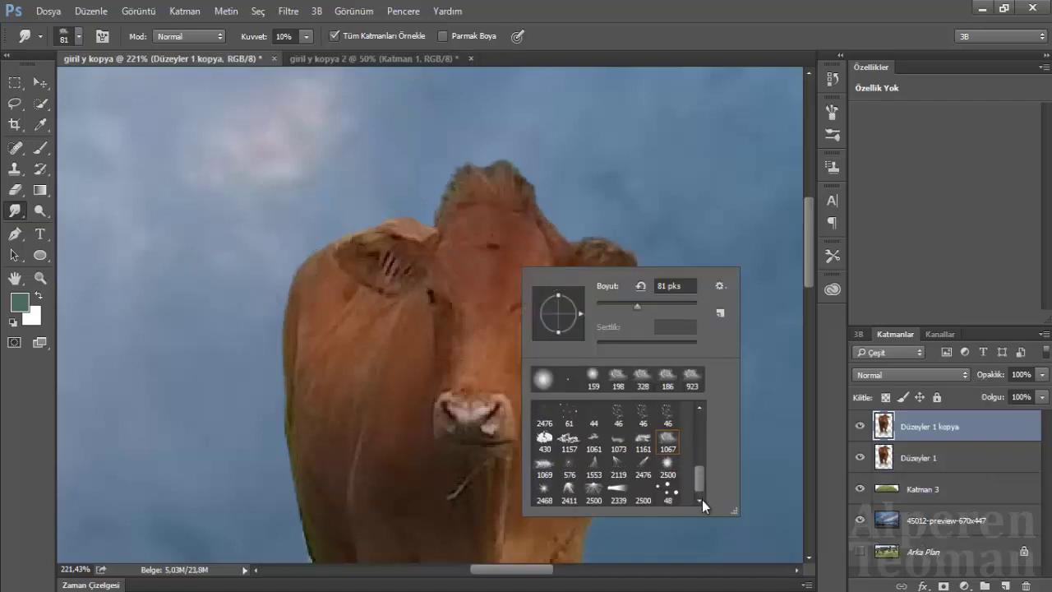
click(672, 496)
key(Return)
- Smudge fine wispy hairs out from the crown of the cow's head
drag(471, 220, 464, 215)
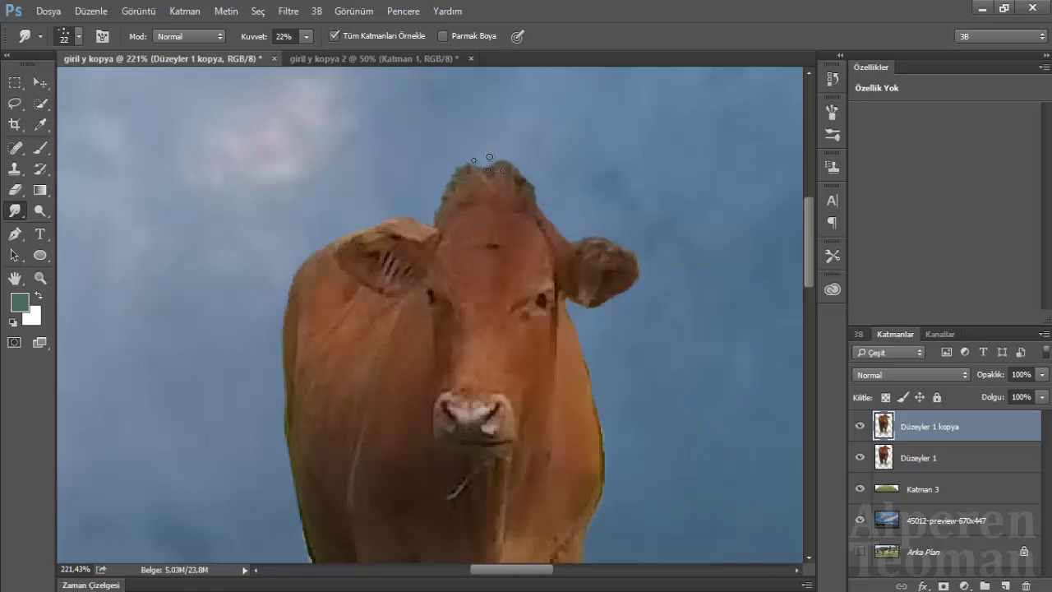
drag(485, 182, 479, 180)
scroll(496, 157, up, 3)
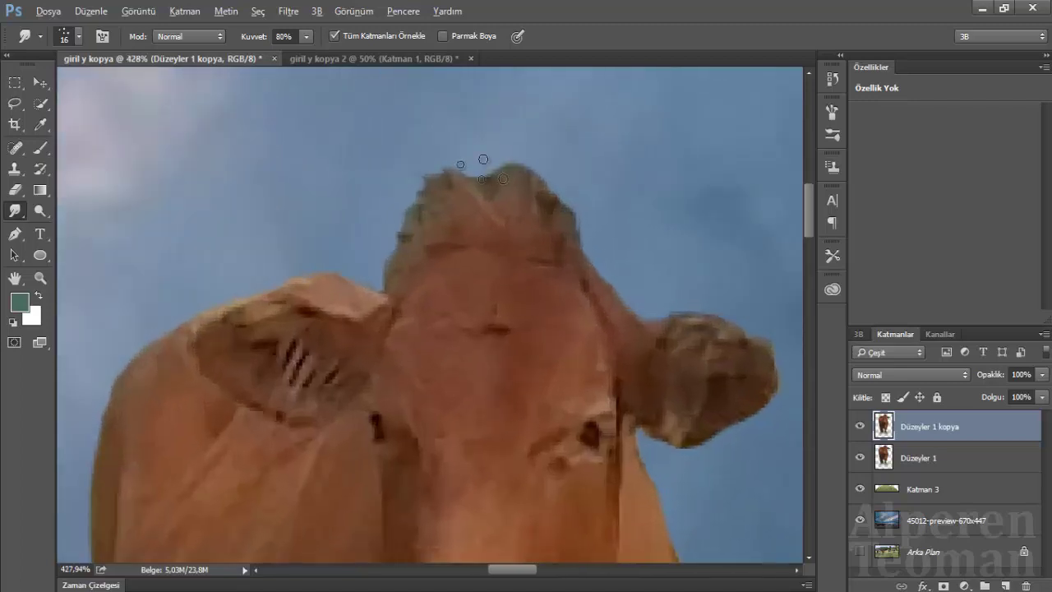
drag(432, 176, 370, 193)
key(ctrl+z)
key(bracketleft)
key(bracketleft)
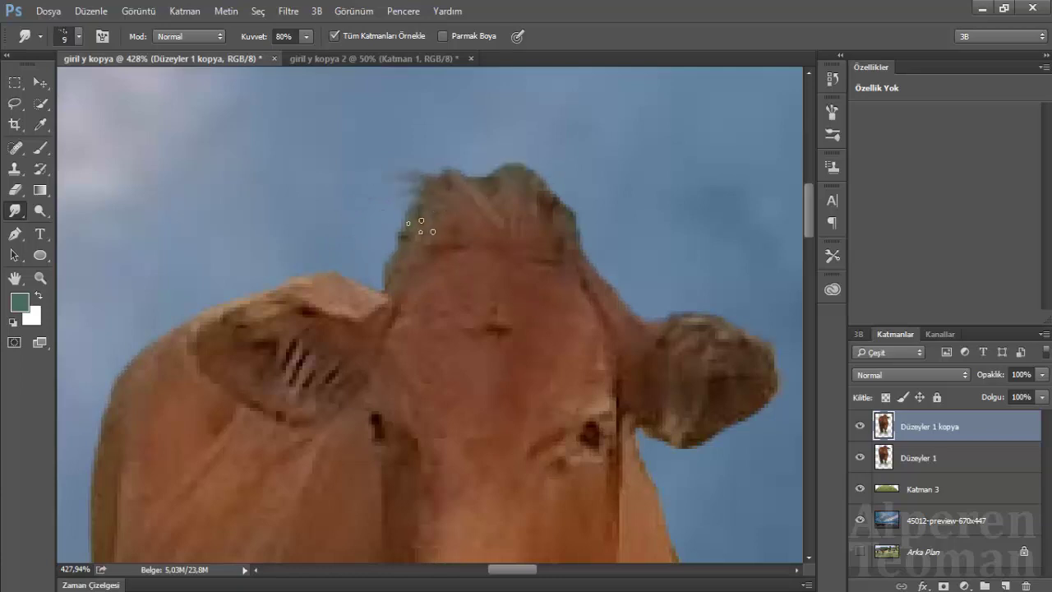
drag(406, 231, 382, 208)
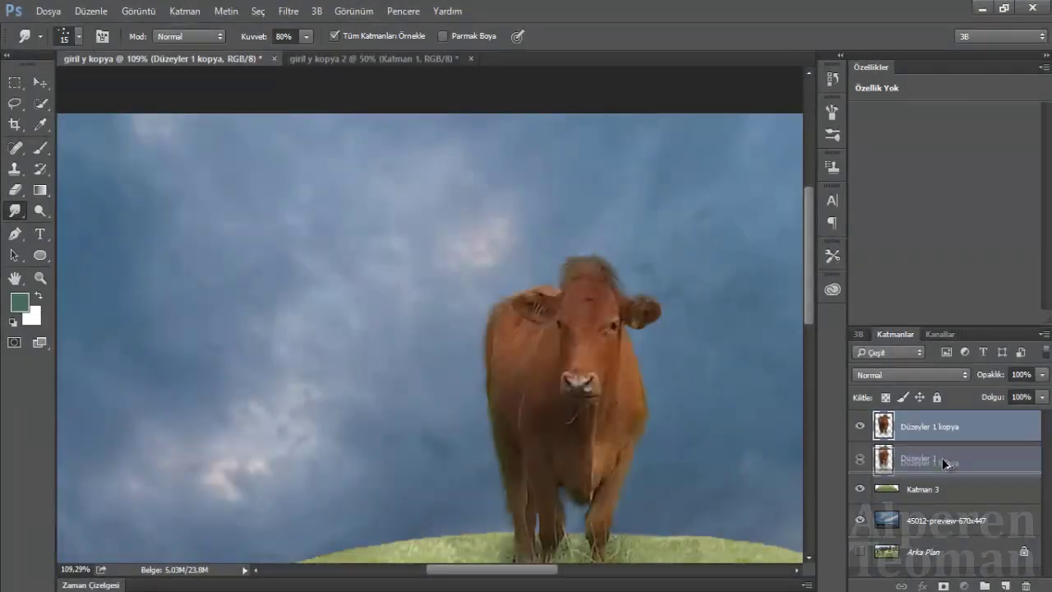
- Duplicate the cow layer below the original and set the Düzeyler 1 kopya opacity to 44%
drag(938, 422, 932, 472)
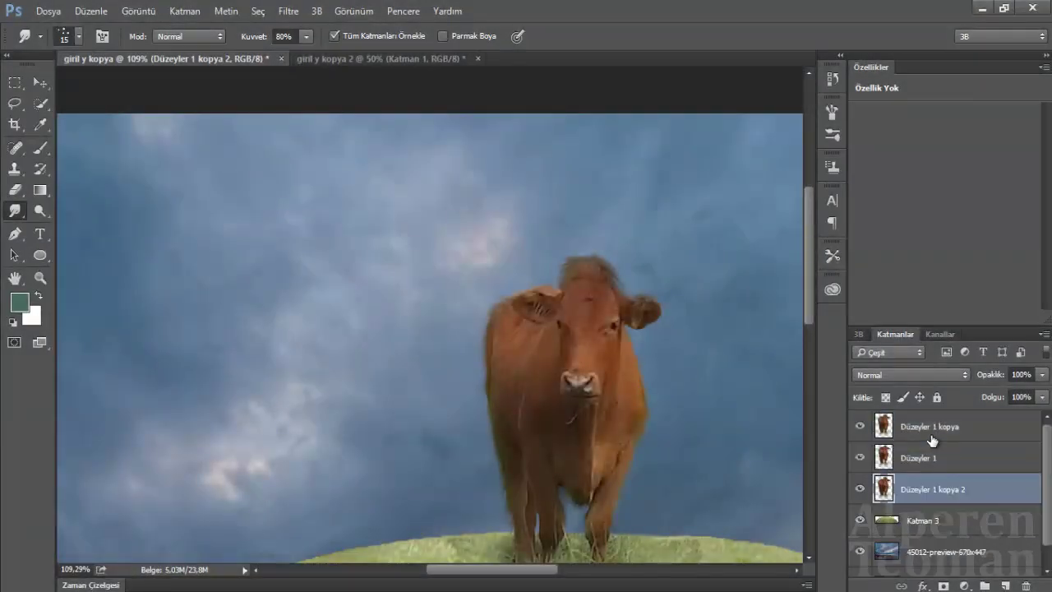
click(932, 427)
click(1041, 377)
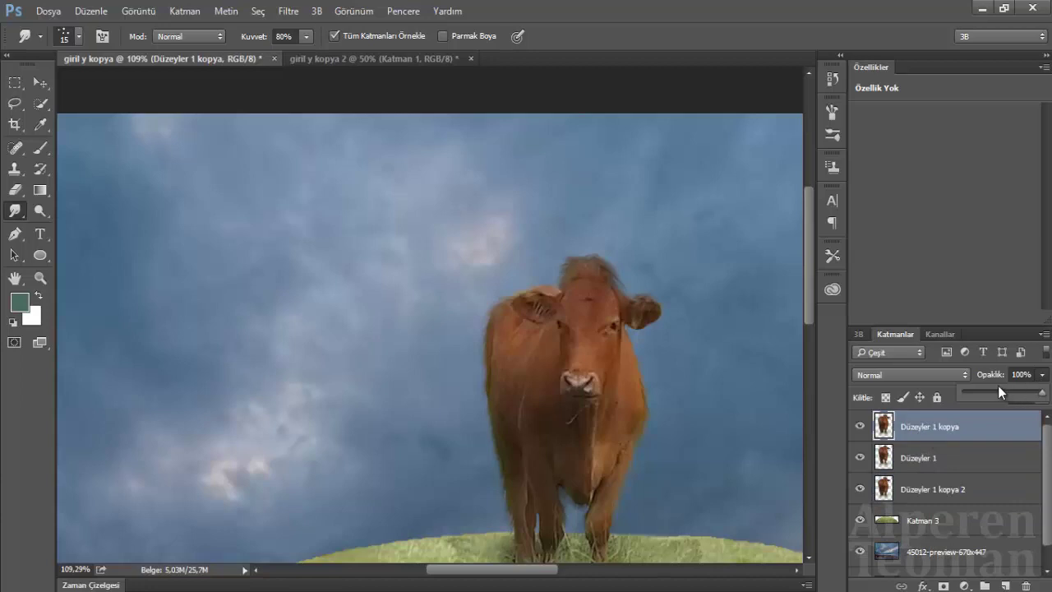
click(998, 391)
- Merge the three cow layers into one
shift+click(890, 491)
right_click(896, 491)
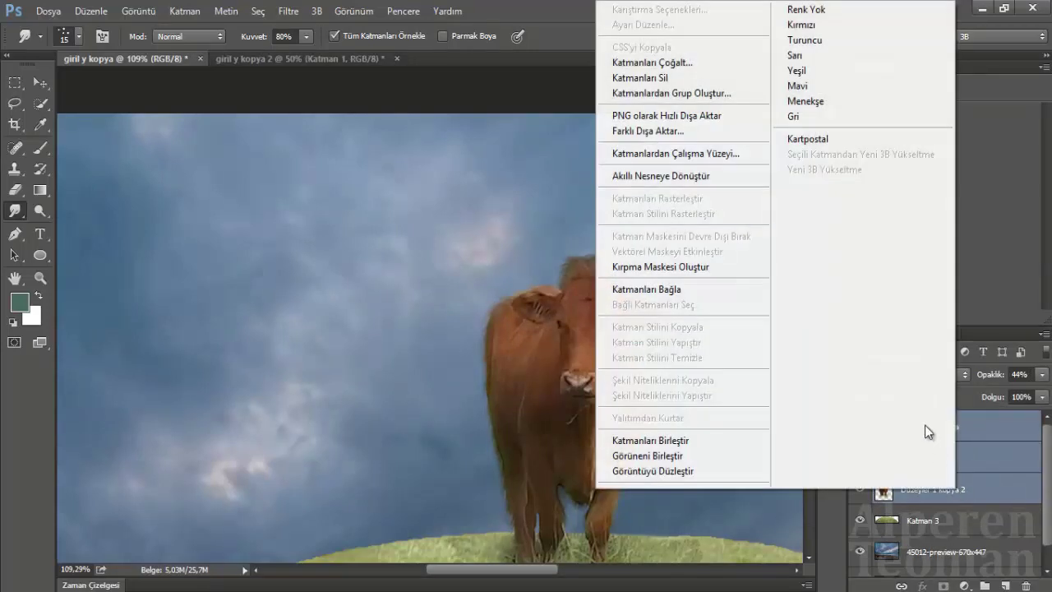
click(672, 436)
scroll(671, 433, down, 3)
scroll(657, 411, up, 2)
scroll(641, 386, down, 2)
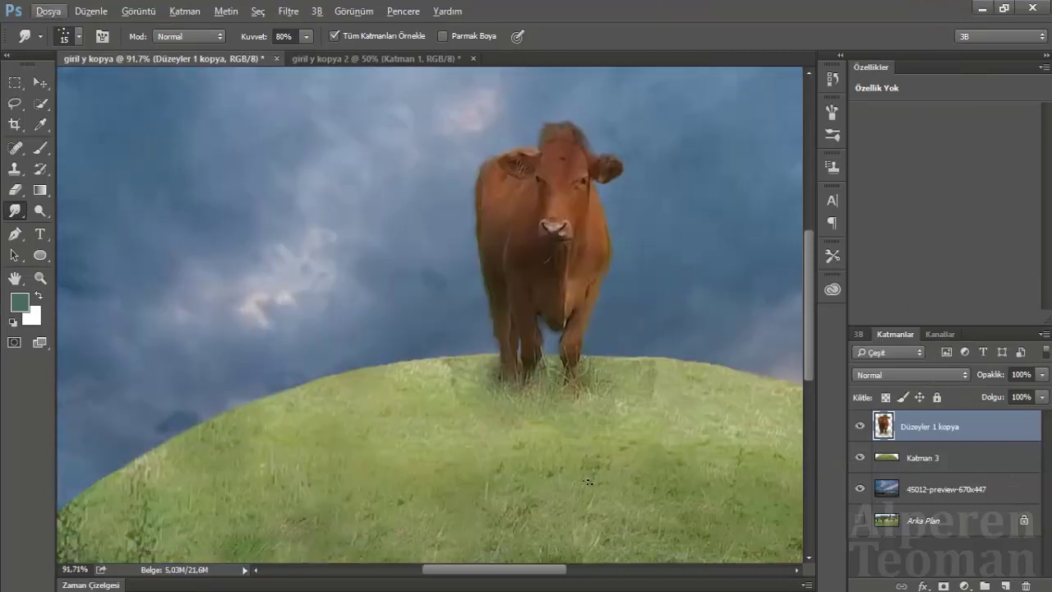
scroll(625, 362, up, 2)
scroll(462, 372, up, 1)
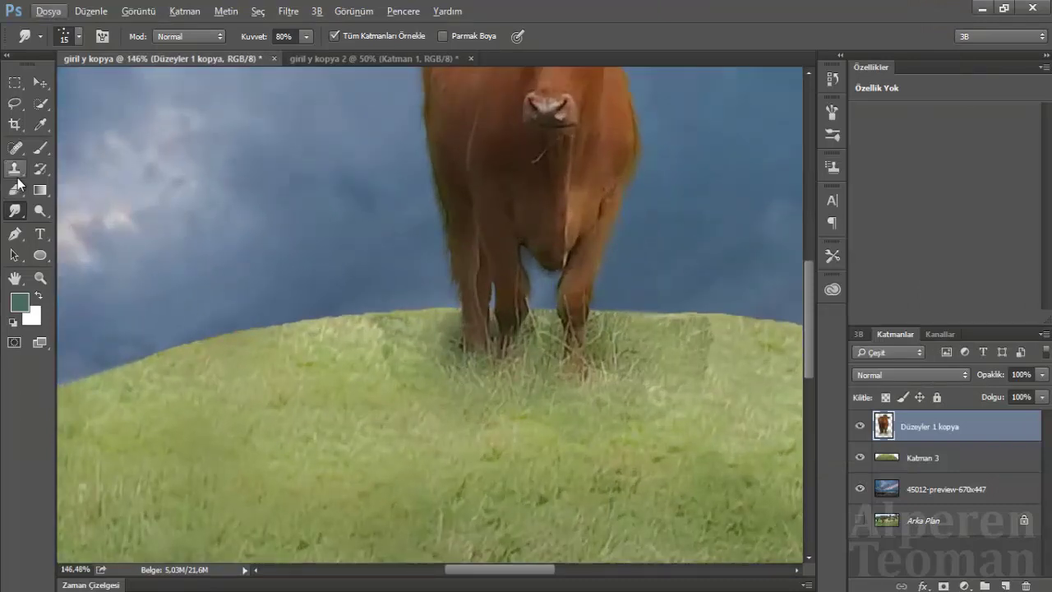
- Erase around the cow's hooves at 30% eraser opacity to fade them into the grass
key(e)
key(3)
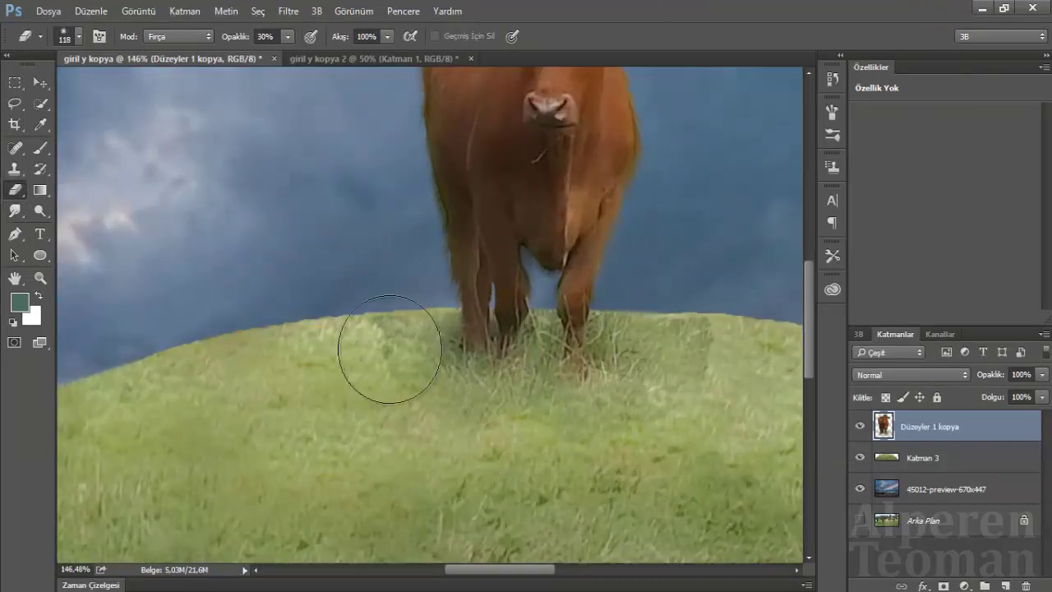
mouse_move(723, 376)
mouse_down()
mouse_move(683, 275)
mouse_move(666, 442)
mouse_move(635, 427)
mouse_up()
scroll(635, 427, down, 1)
scroll(635, 427, down, 4)
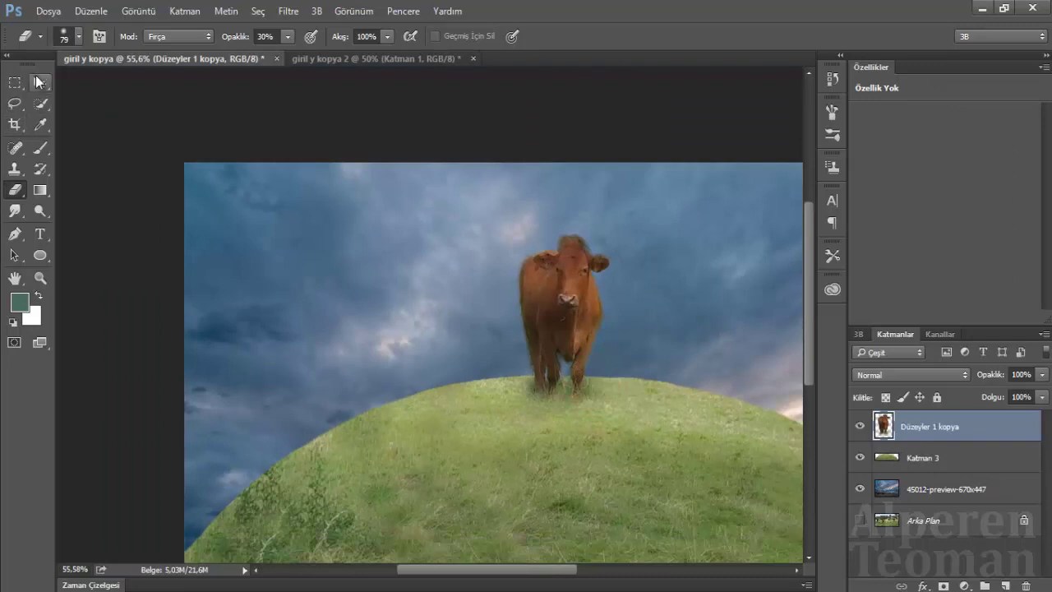
click(40, 82)
scroll(514, 331, down, 1)
scroll(423, 350, up, 1)
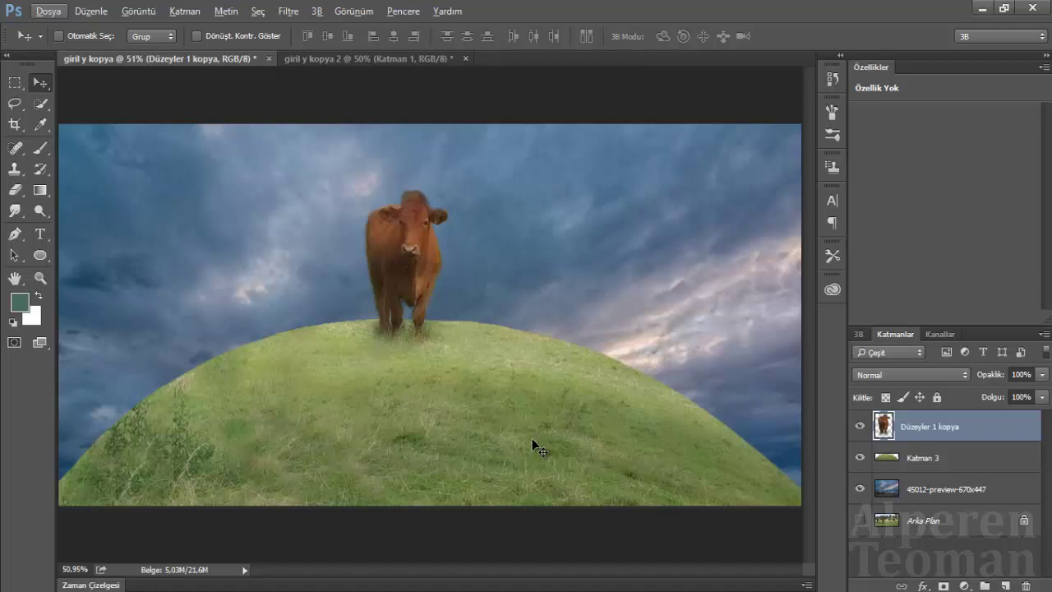
- Apply a cooler, cyan-shifted Color Balance to the Katman 3 grass and the cow layer
key(alt+bracketleft)
key(ctrl+b)
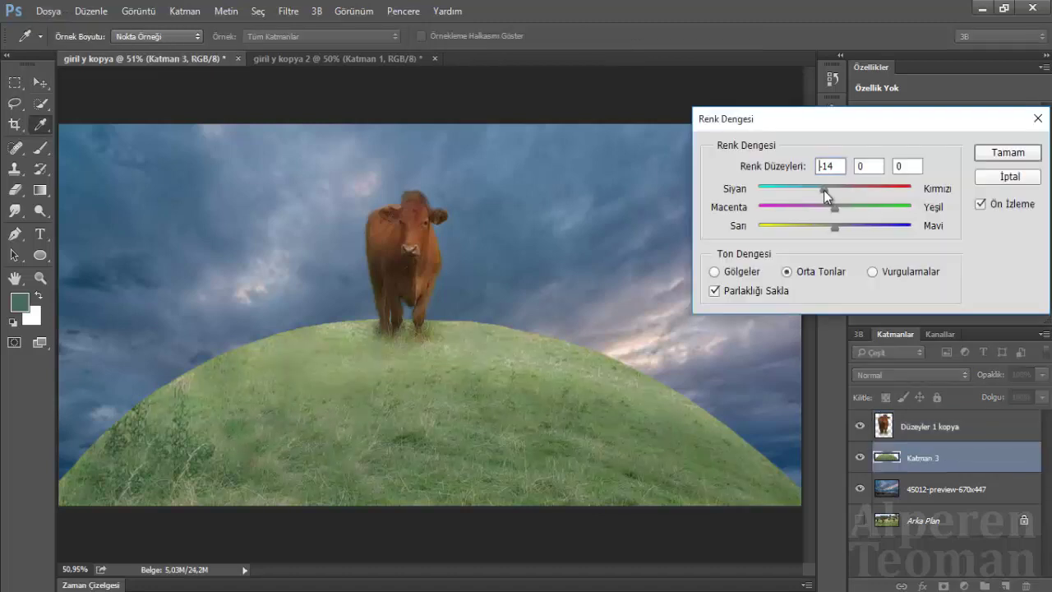
click(1013, 154)
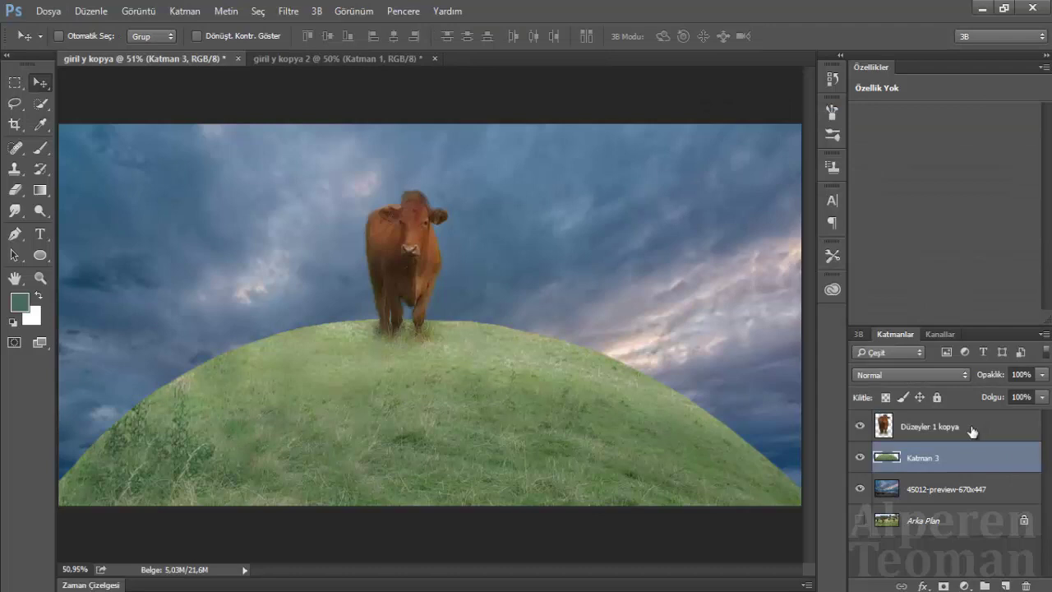
click(969, 428)
key(ctrl+b)
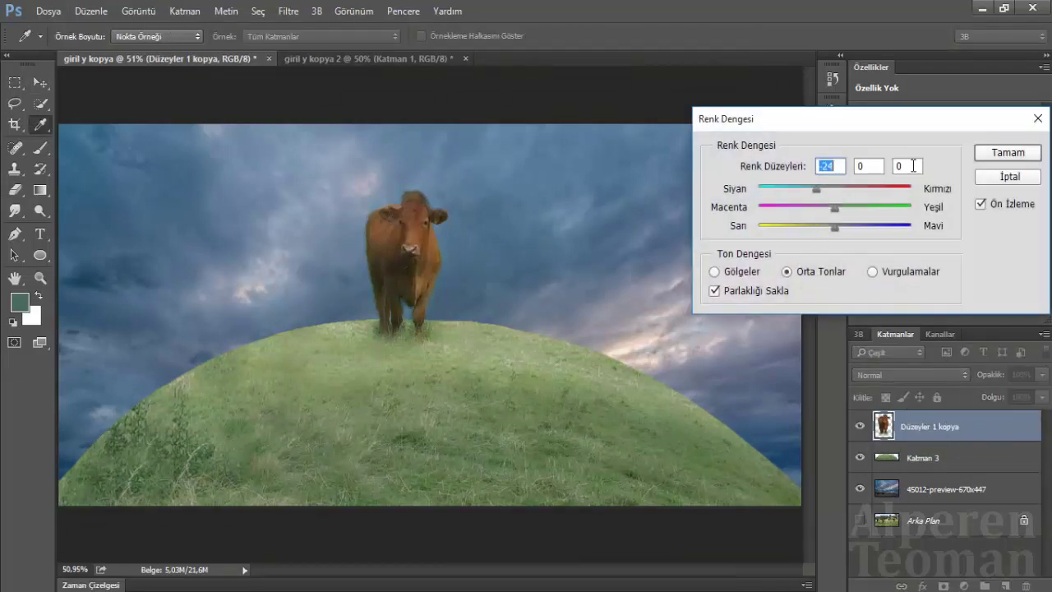
click(1001, 154)
- Desaturate the cow with Hue/Saturation −18 and set its Levels midtones to 0,96
key(ctrl+u)
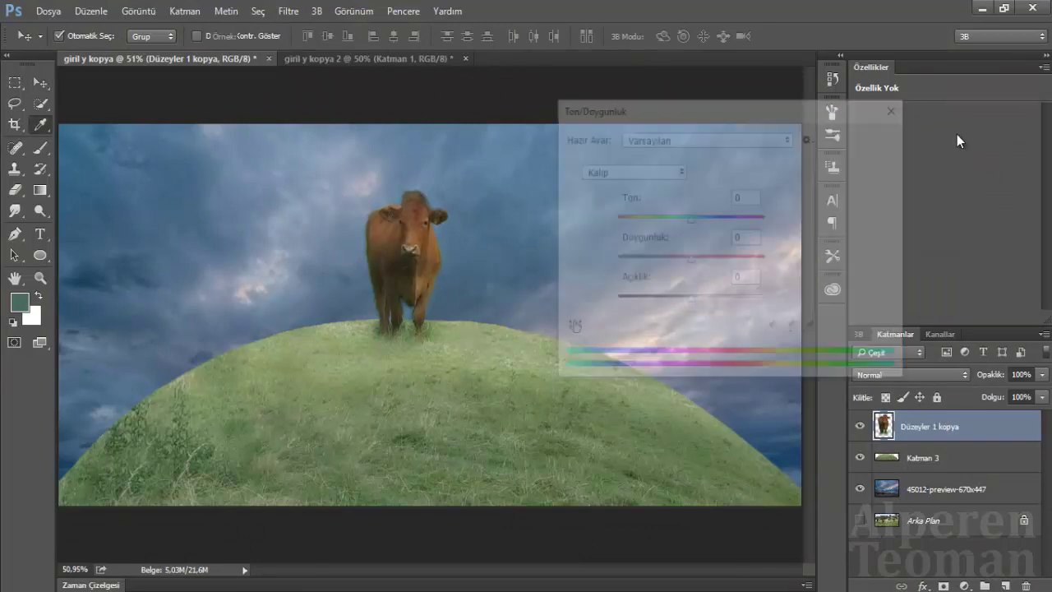
drag(690, 260, 679, 260)
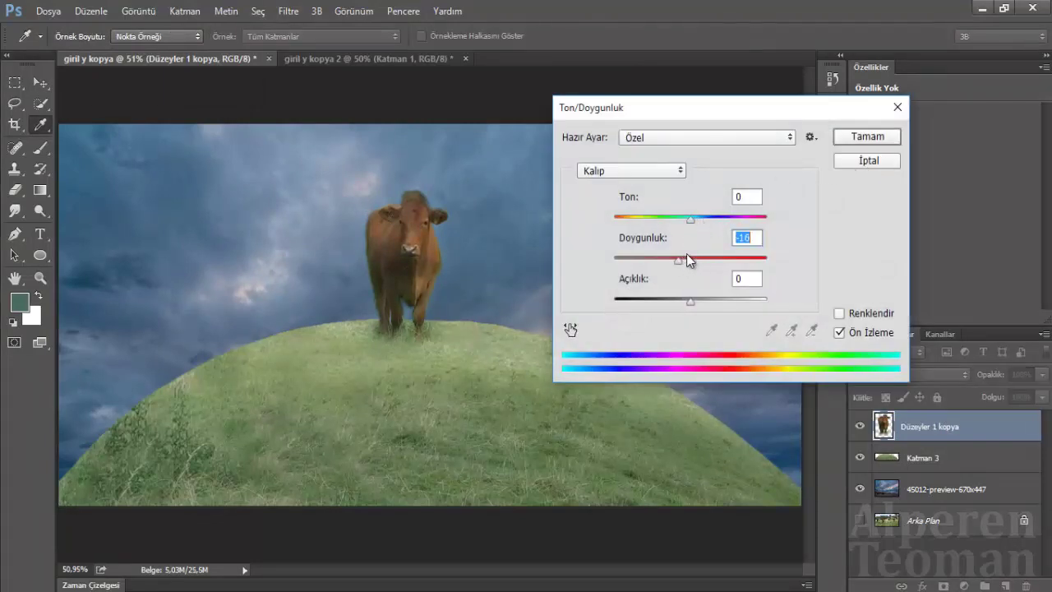
click(869, 140)
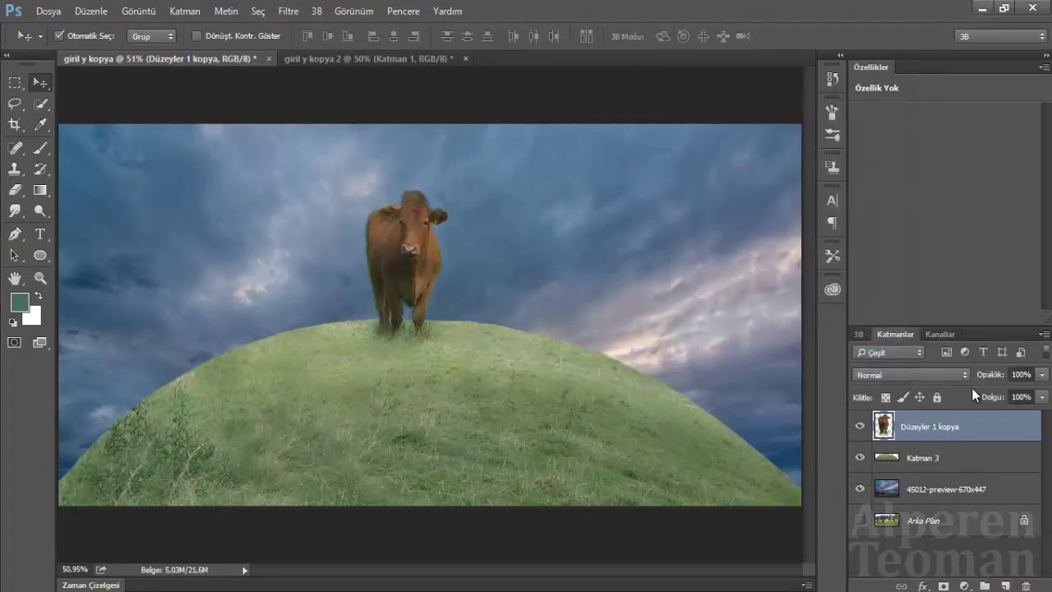
key(ctrl+l)
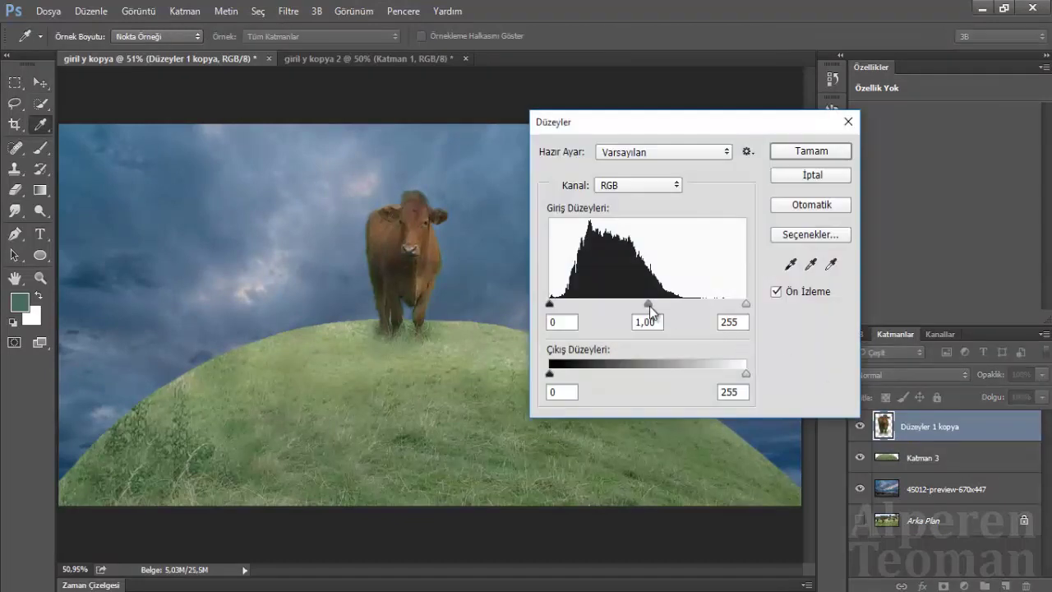
mouse_move(649, 305)
mouse_down()
mouse_move(639, 303)
mouse_move(650, 304)
mouse_up()
click(810, 152)
- Darken the Katman 3 grass midtones with Levels
scroll(345, 328, down, 3)
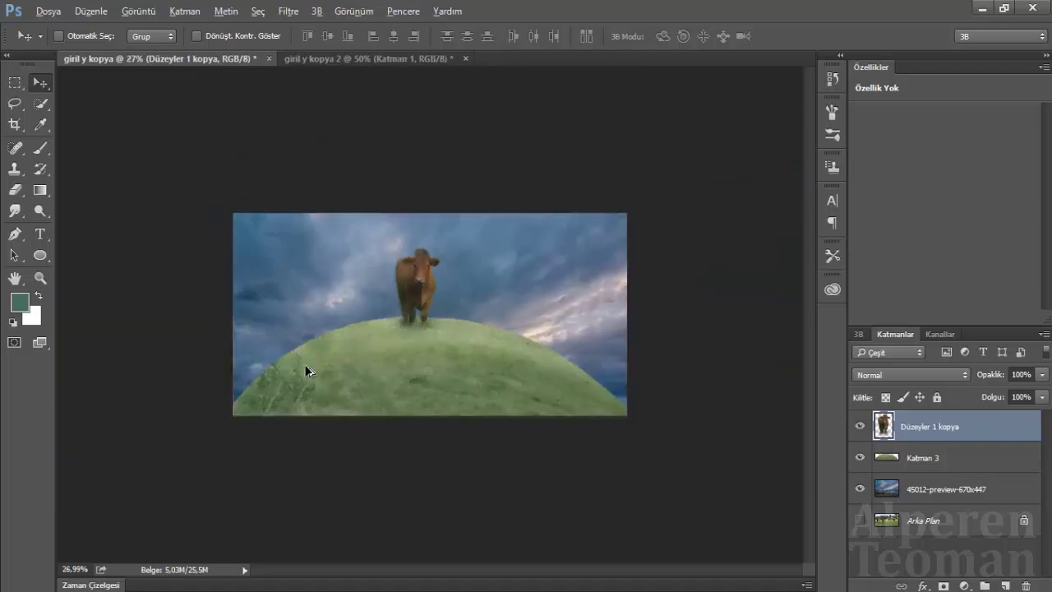
scroll(329, 387, up, 2)
scroll(362, 408, up, 1)
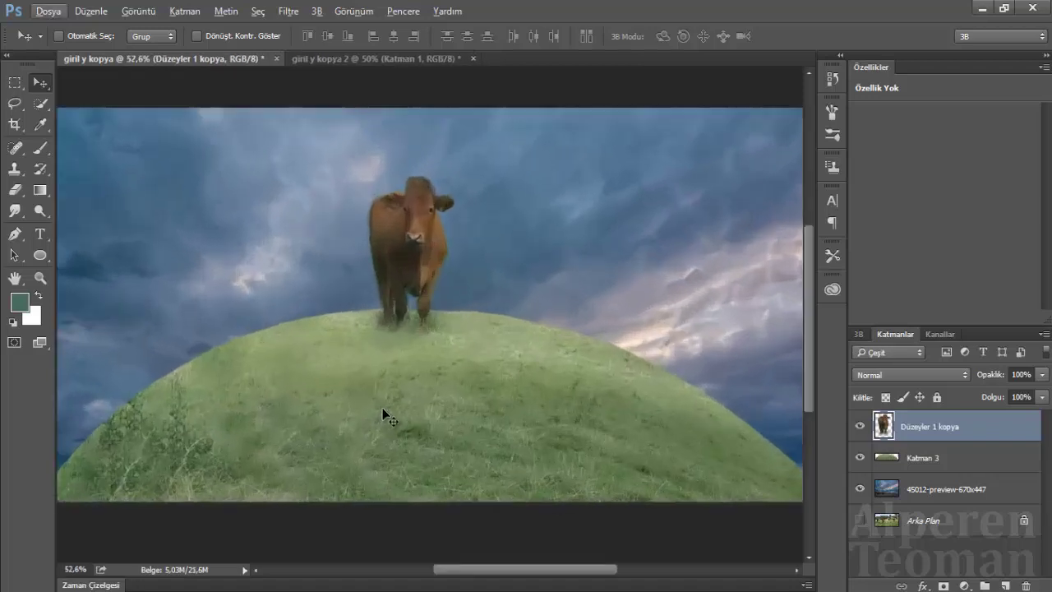
scroll(382, 411, down, 1)
click(924, 459)
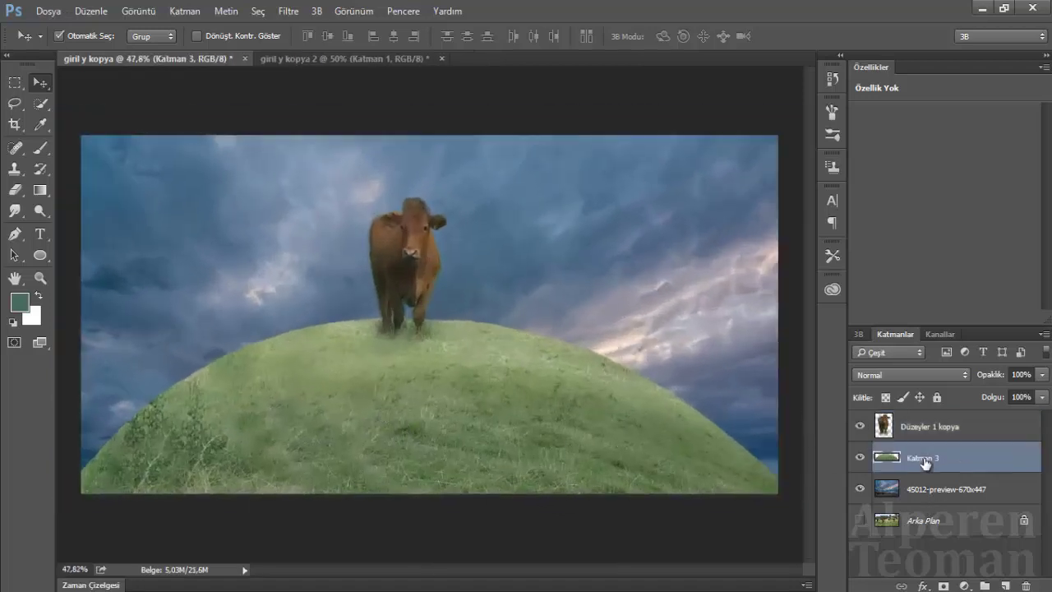
key(ctrl+l)
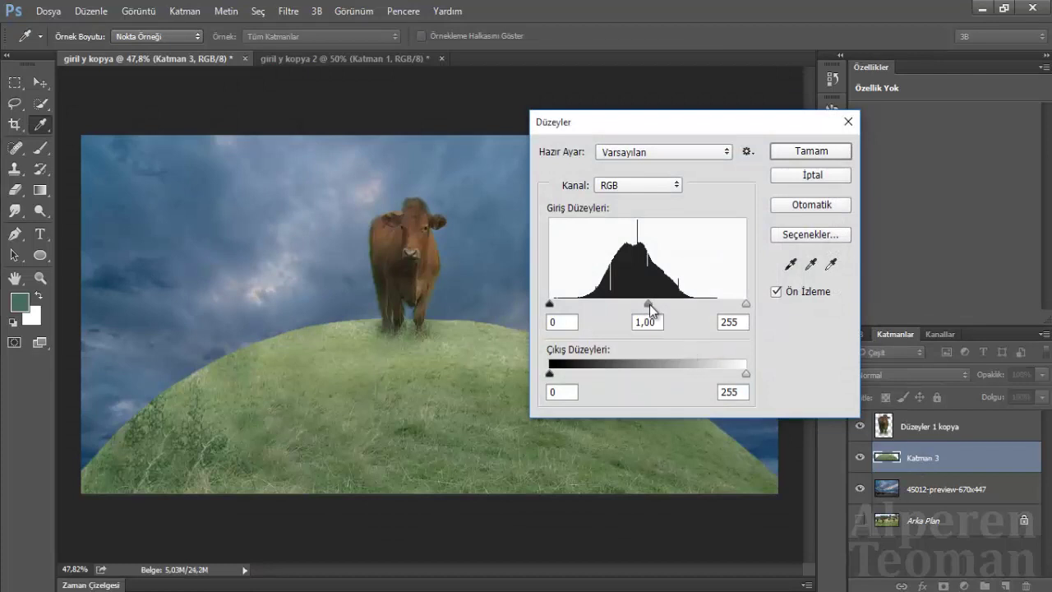
drag(649, 304, 662, 304)
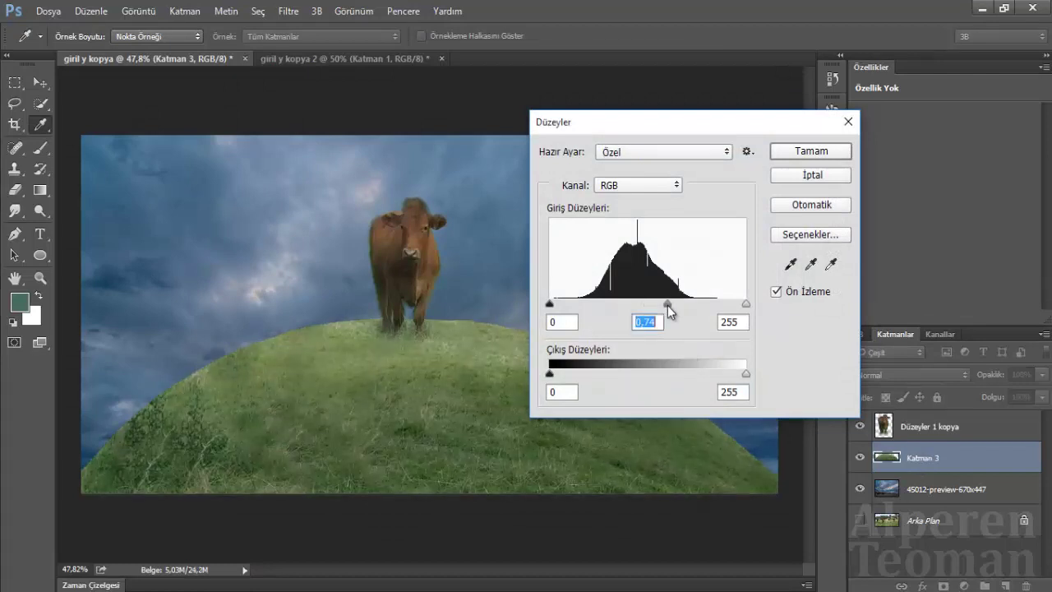
click(810, 153)
key(v)
scroll(457, 261, down, 2)
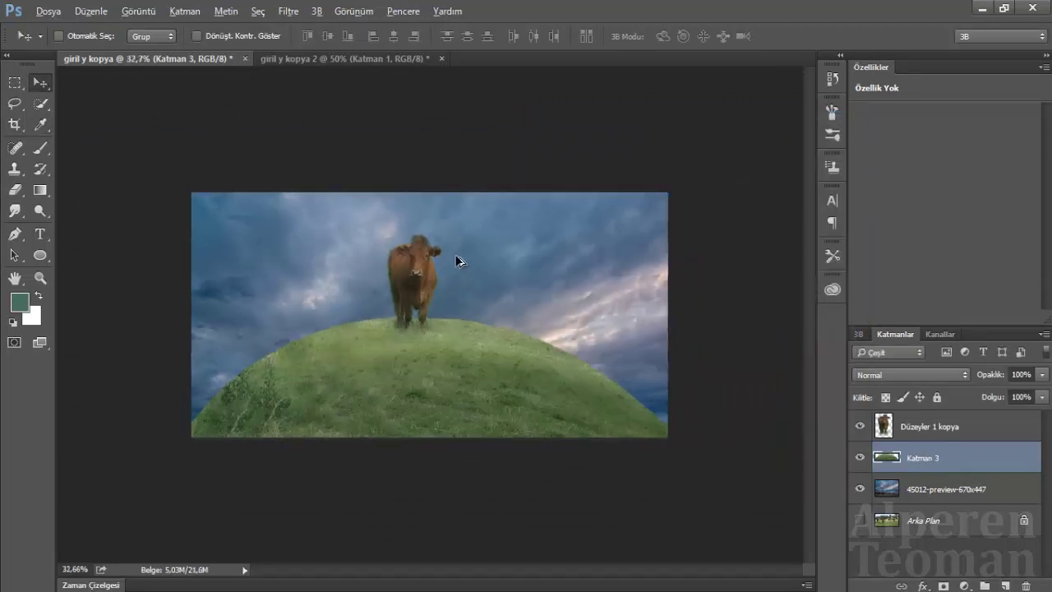
scroll(405, 343, up, 1)
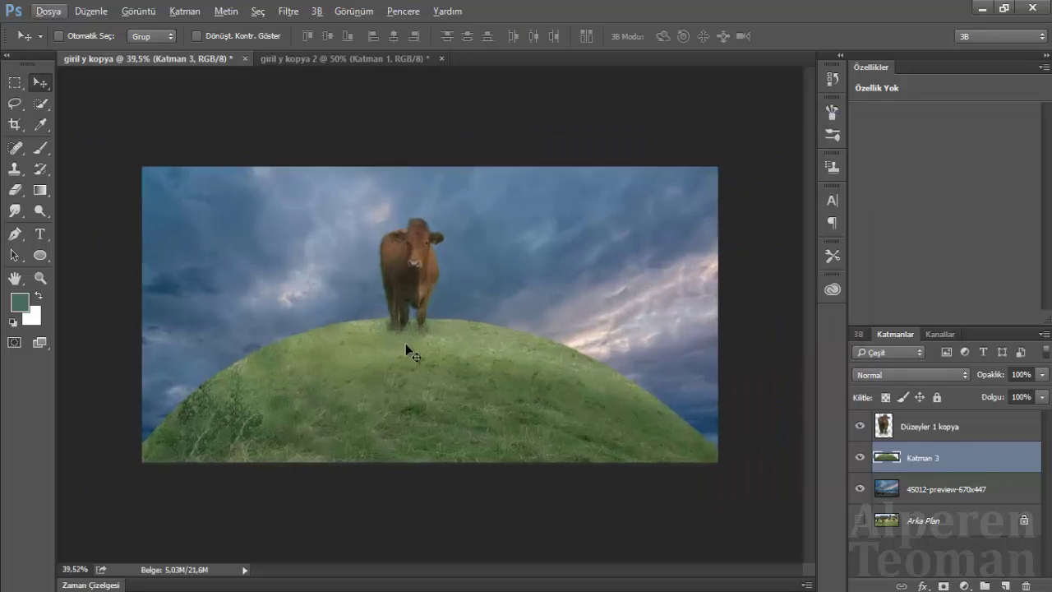
- Merge the cow and grass layers into one
shift+click(974, 432)
right_click(975, 431)
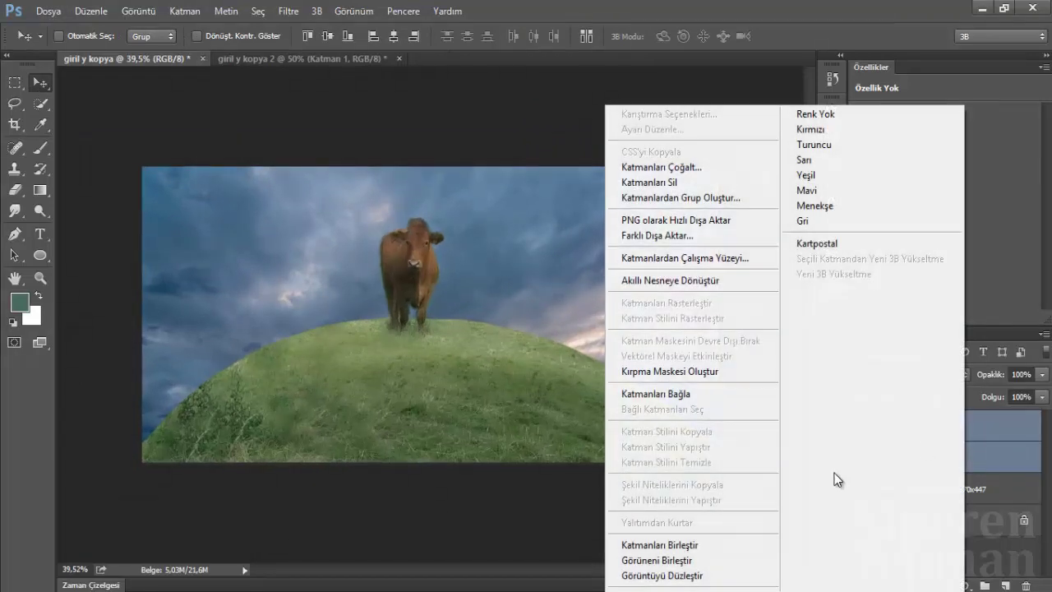
click(673, 544)
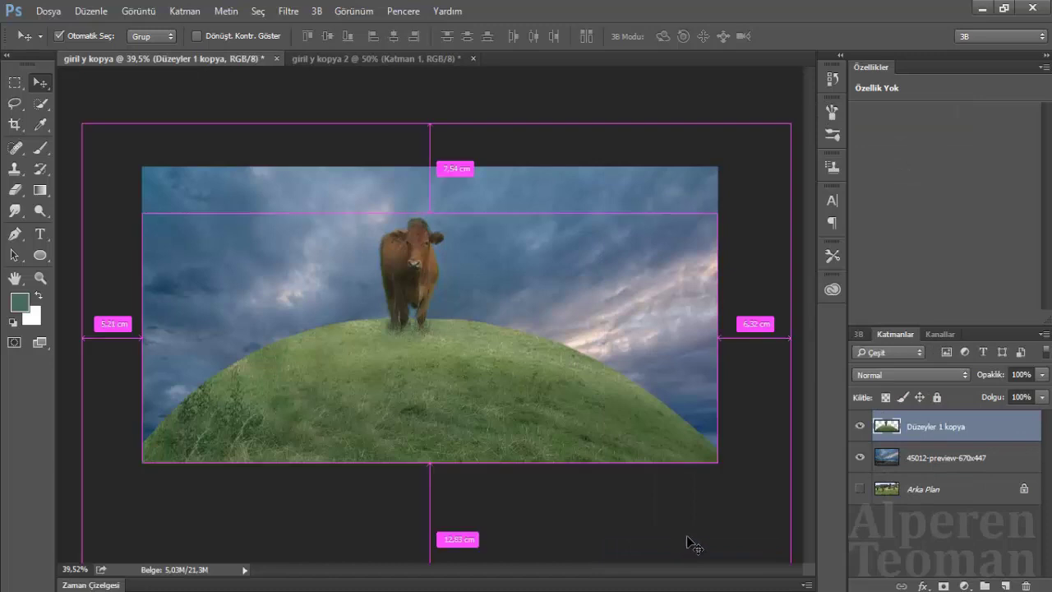
- Shift the merged layer's Color Balance toward cyan, about −9, with a slight yellow-blue tweak
key(ctrl+b)
drag(832, 191, 828, 190)
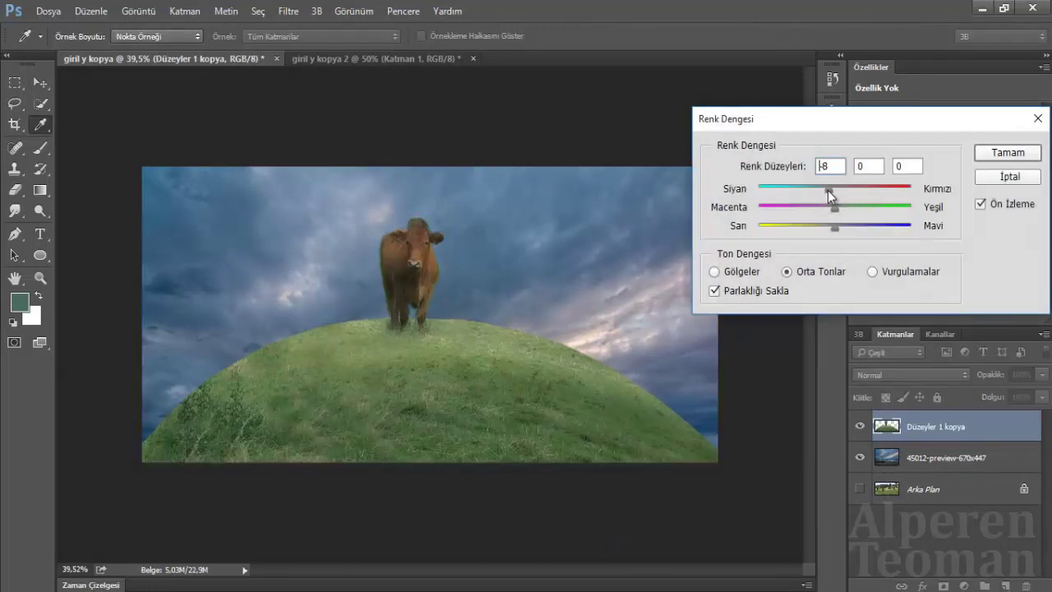
mouse_move(835, 225)
mouse_down()
mouse_move(844, 228)
mouse_move(830, 228)
mouse_up()
click(999, 154)
alt+scroll(413, 386, down, 1)
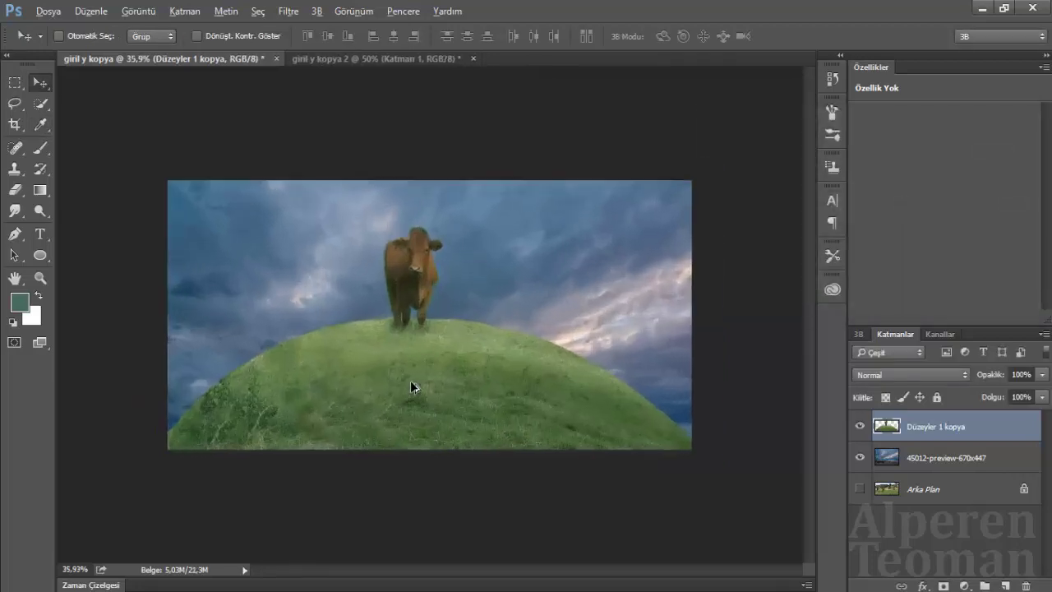
scroll(420, 390, up, 1)
scroll(424, 347, up, 1)
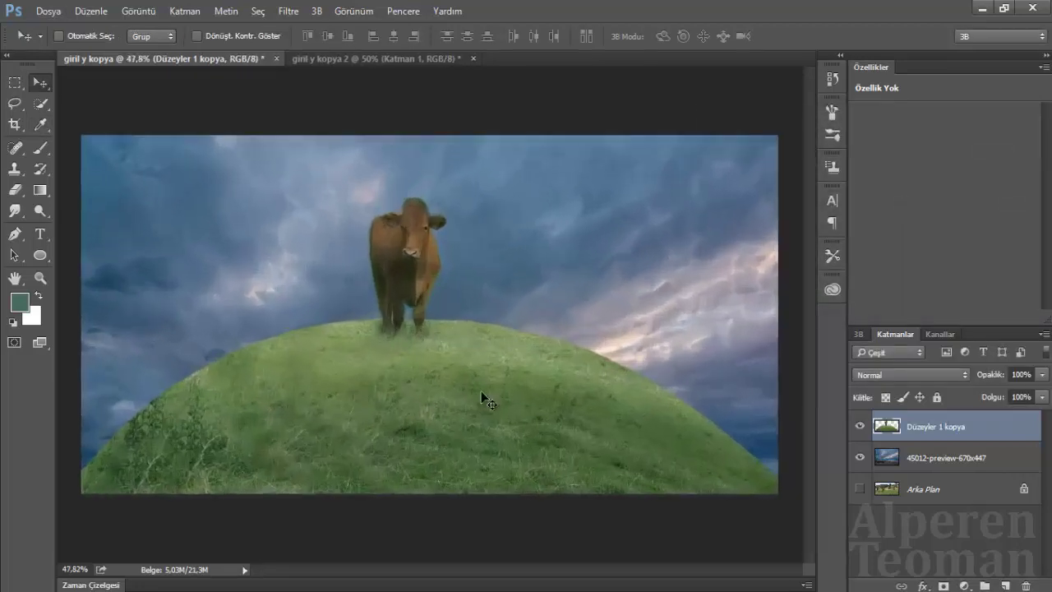
- Enable Inner Glow and a low-opacity Drop Shadow in the layer's Blending Options
click(923, 586)
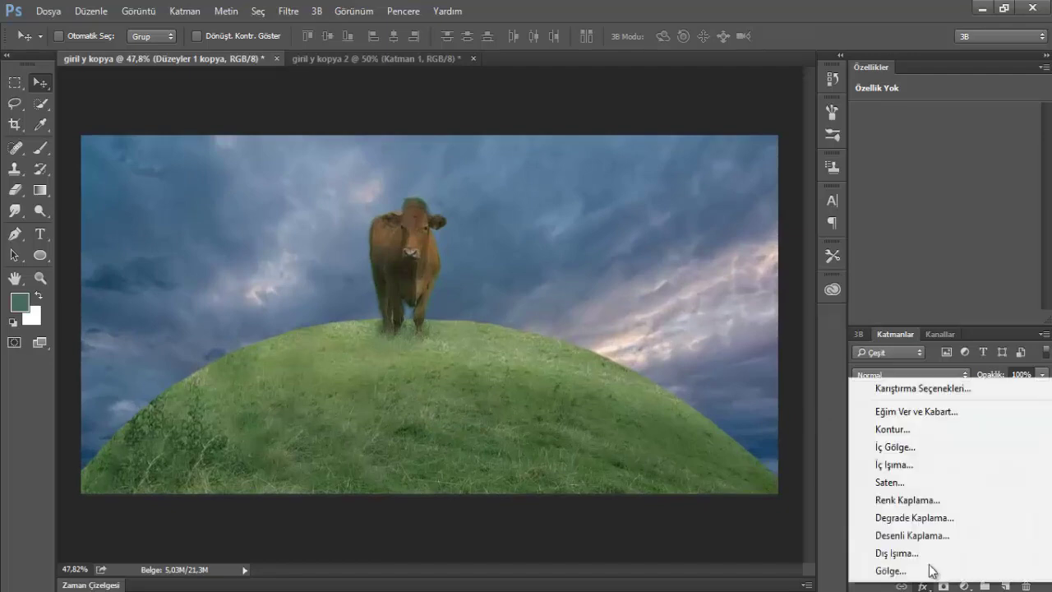
click(912, 390)
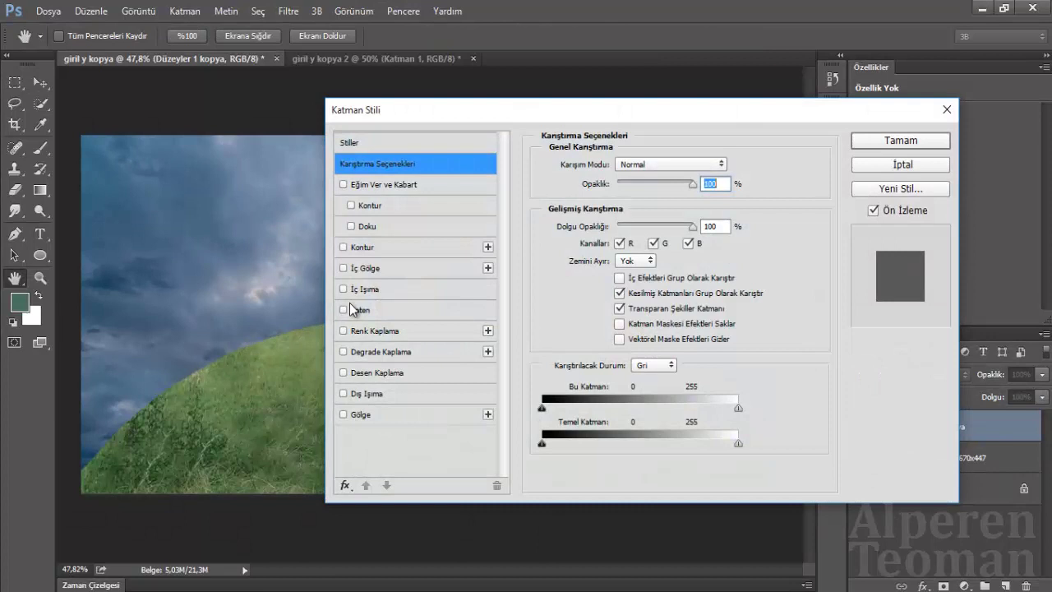
click(342, 288)
drag(621, 108, 757, 107)
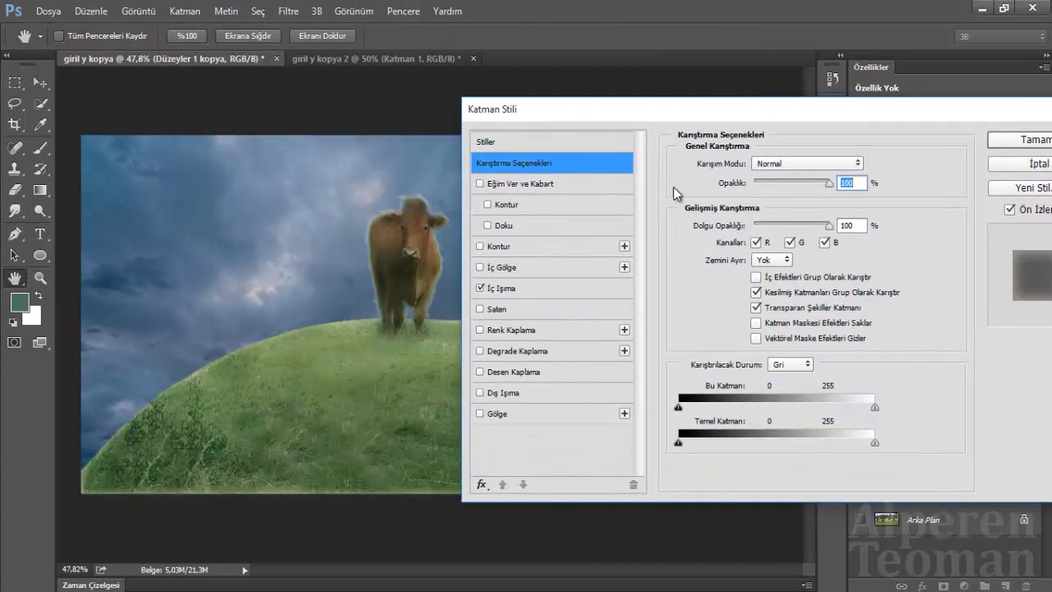
click(480, 413)
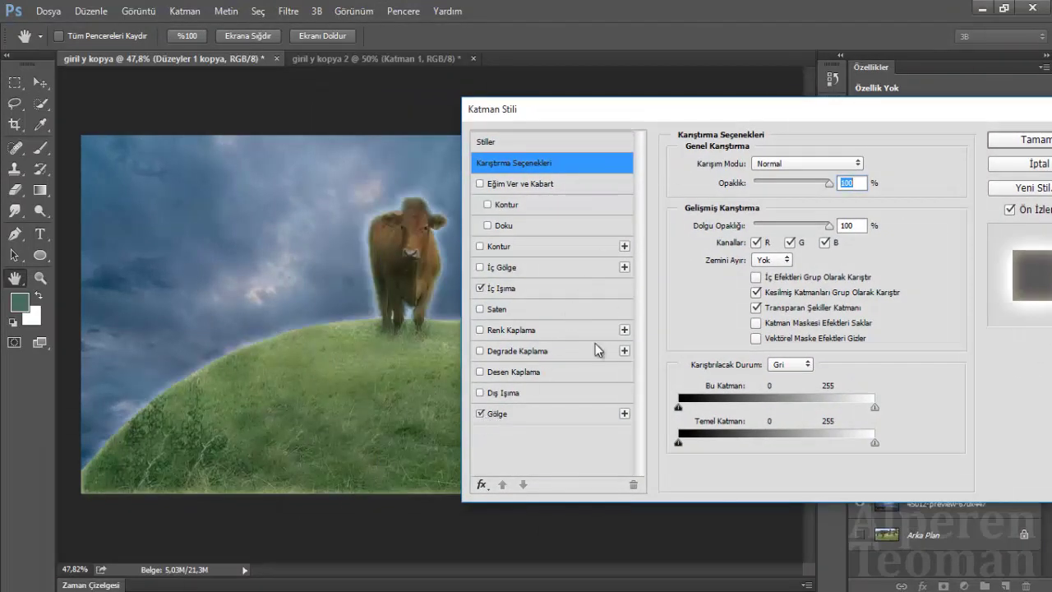
click(537, 414)
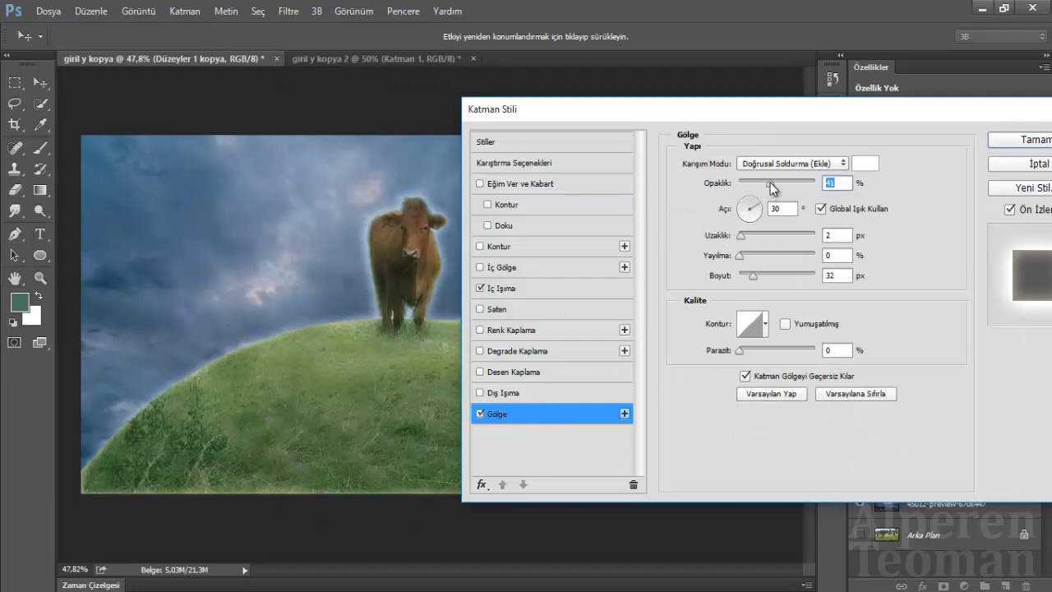
drag(771, 182, 745, 179)
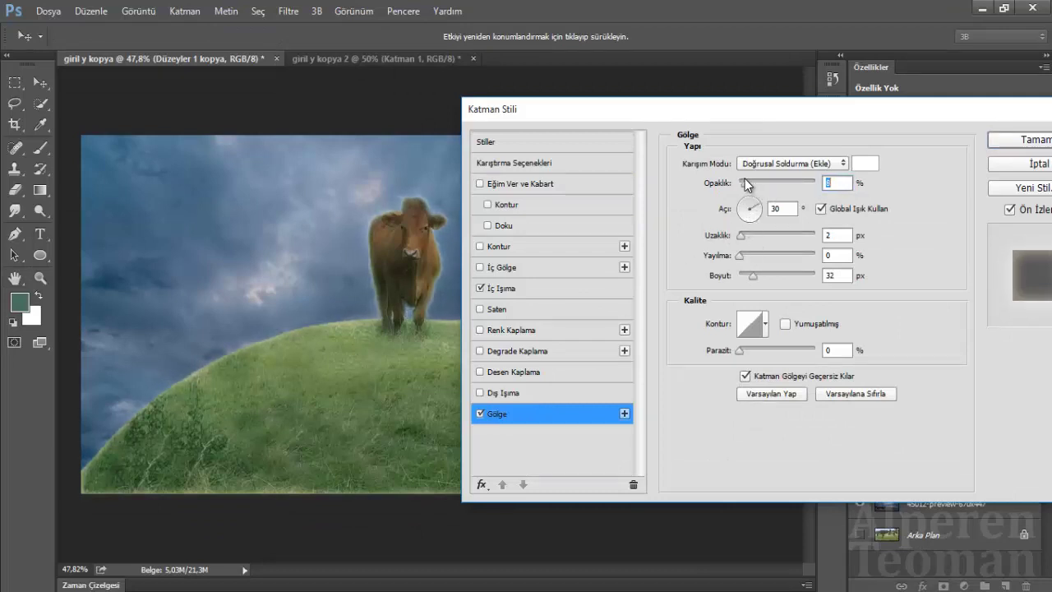
- Set the Inner Glow to 15% opacity with its warm colour and apply the styles
click(523, 289)
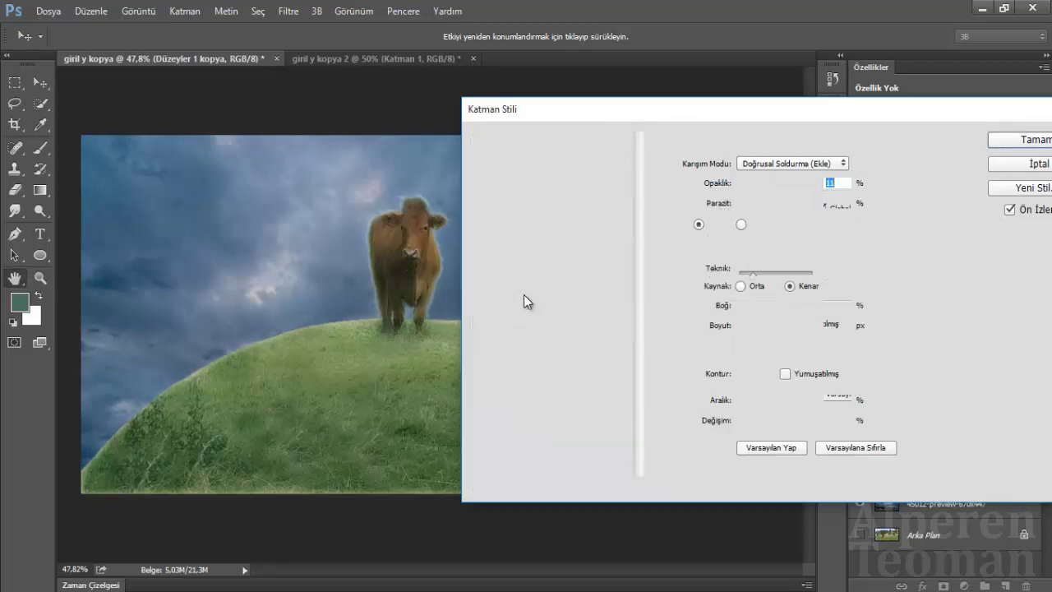
drag(765, 182, 762, 183)
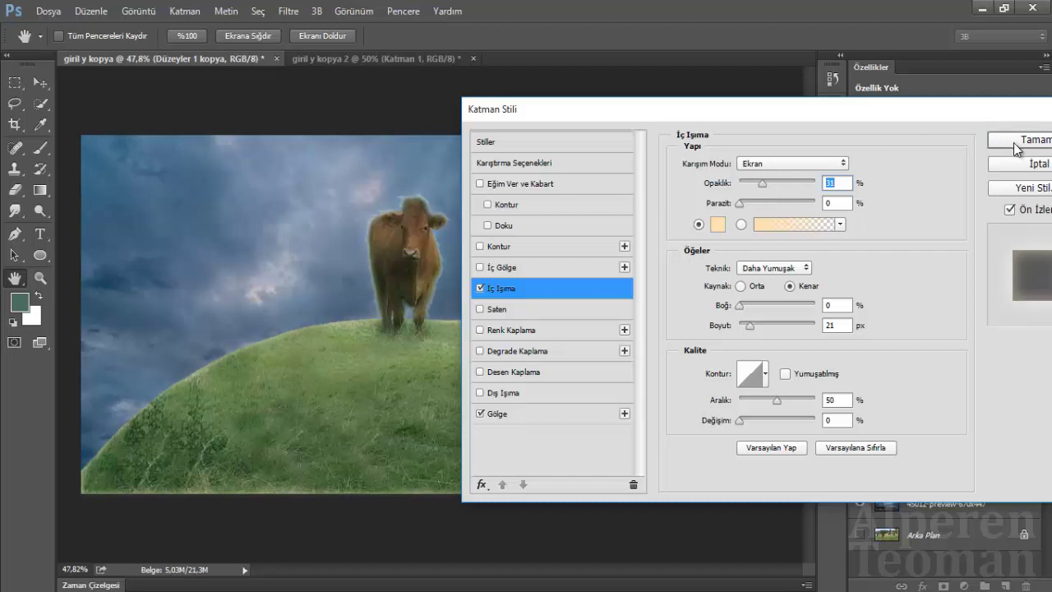
click(717, 224)
click(967, 92)
drag(761, 182, 756, 181)
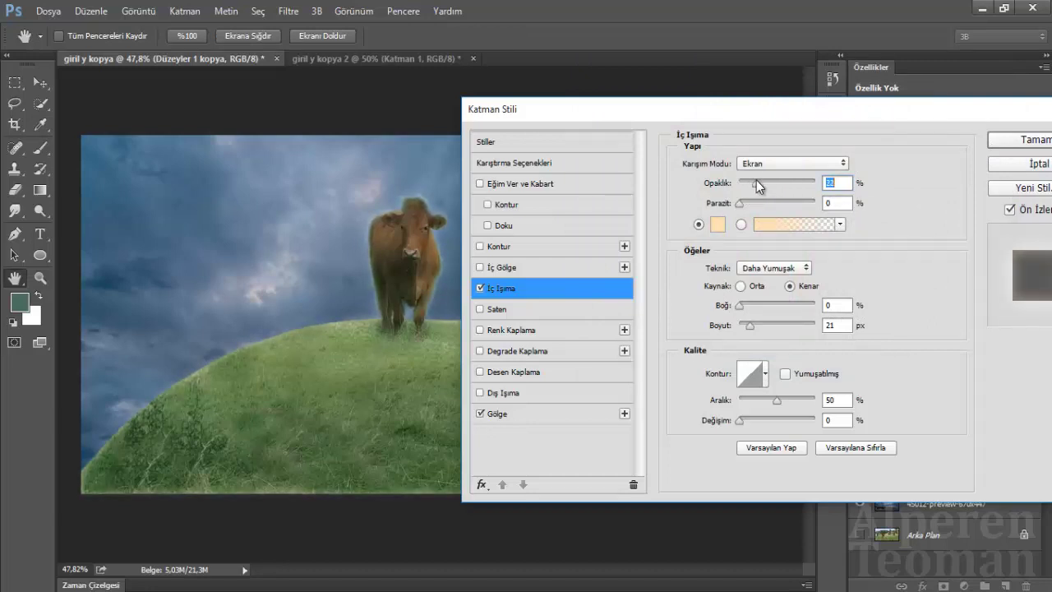
click(1001, 141)
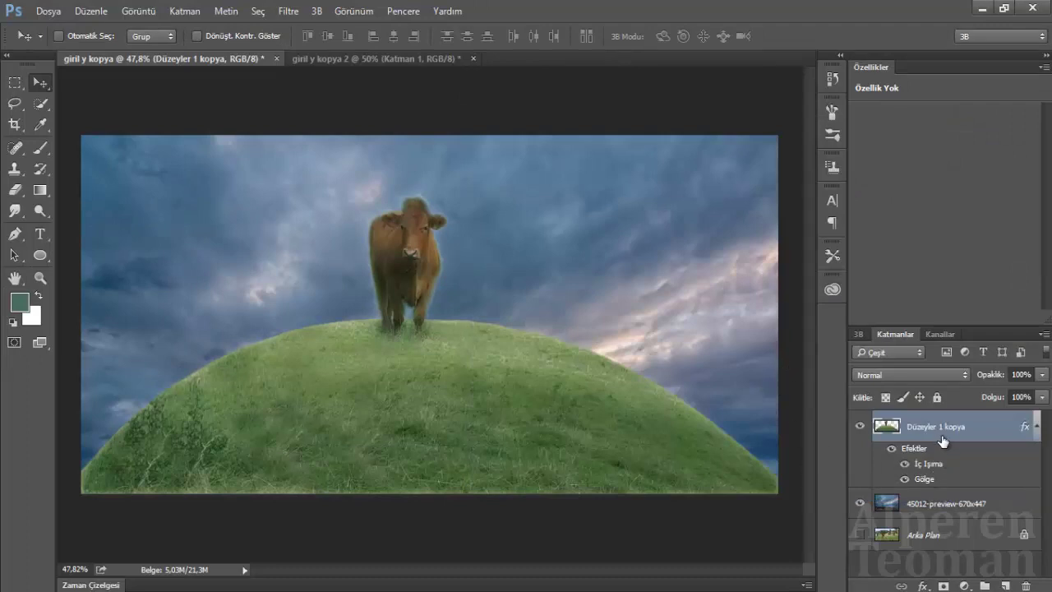
- Edit the layer's effects: Inner Glow opacity 33%, Drop Shadow size 16 px
scroll(458, 451, up, 1)
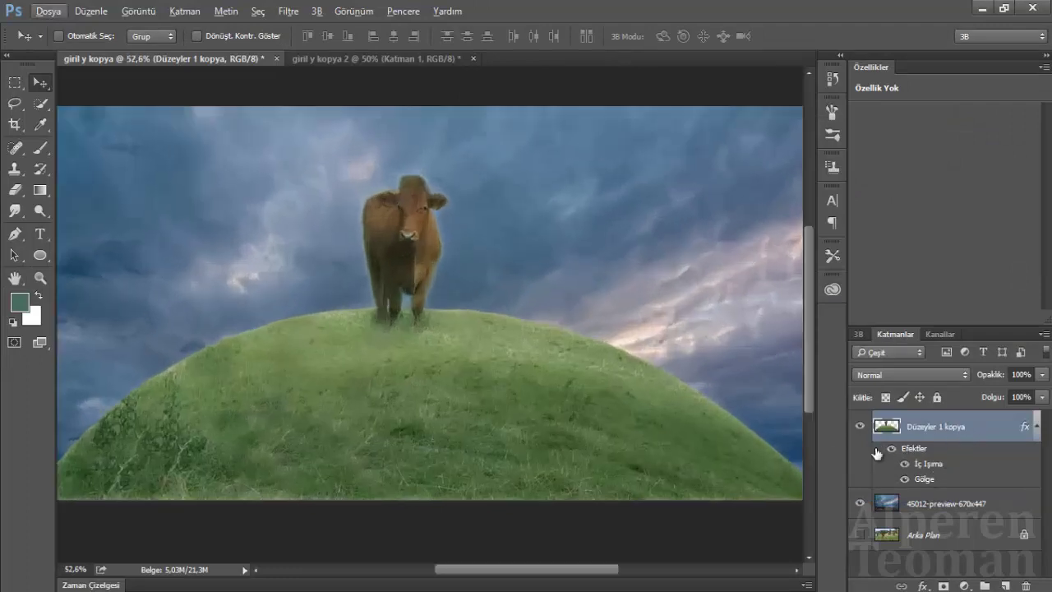
double_click(920, 449)
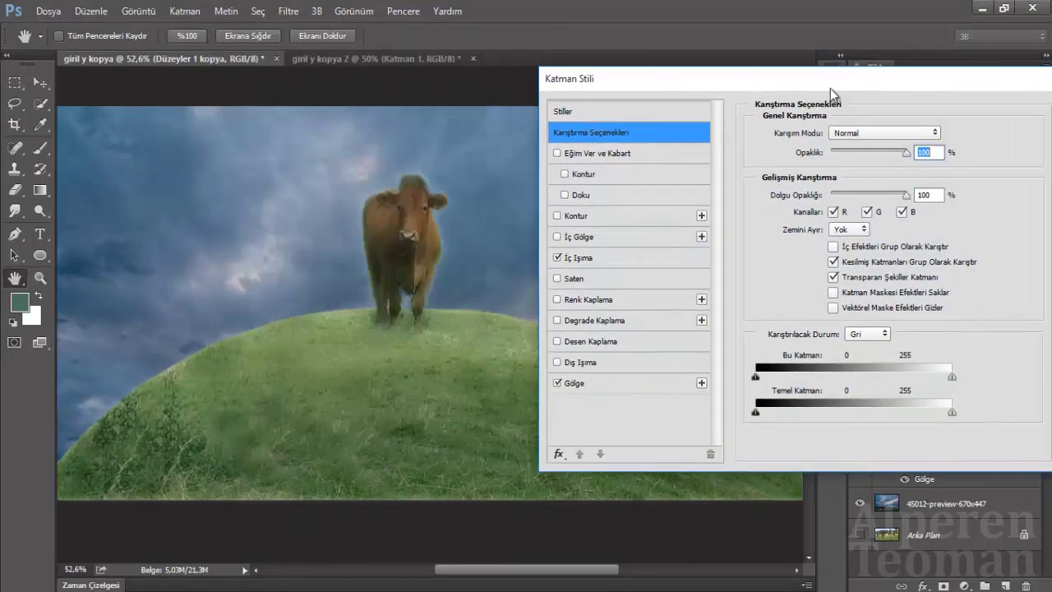
drag(497, 70, 862, 99)
click(629, 276)
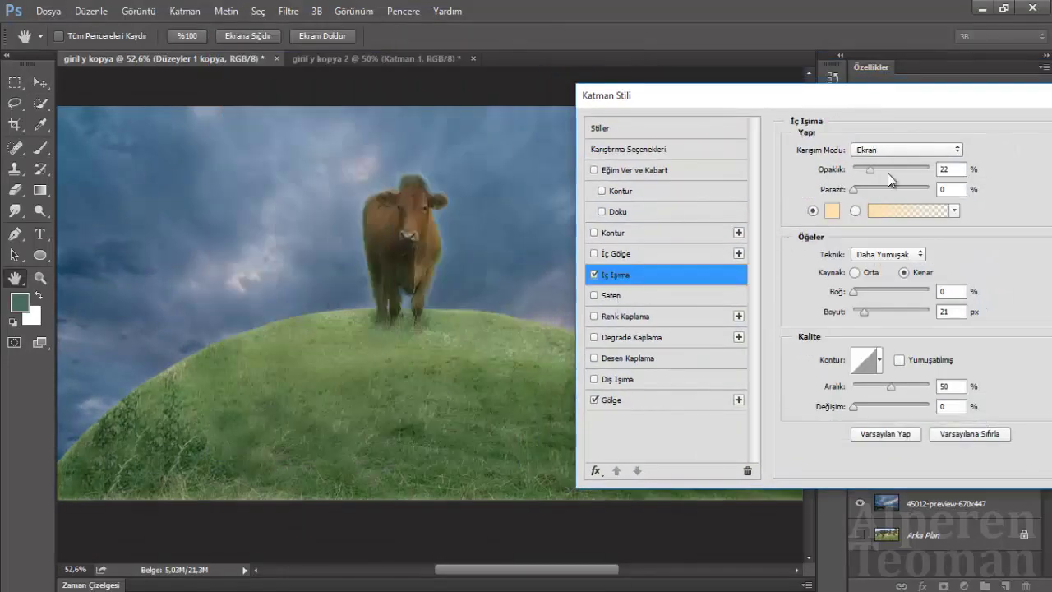
mouse_move(869, 171)
mouse_down()
mouse_move(882, 169)
mouse_move(864, 168)
mouse_up()
click(649, 399)
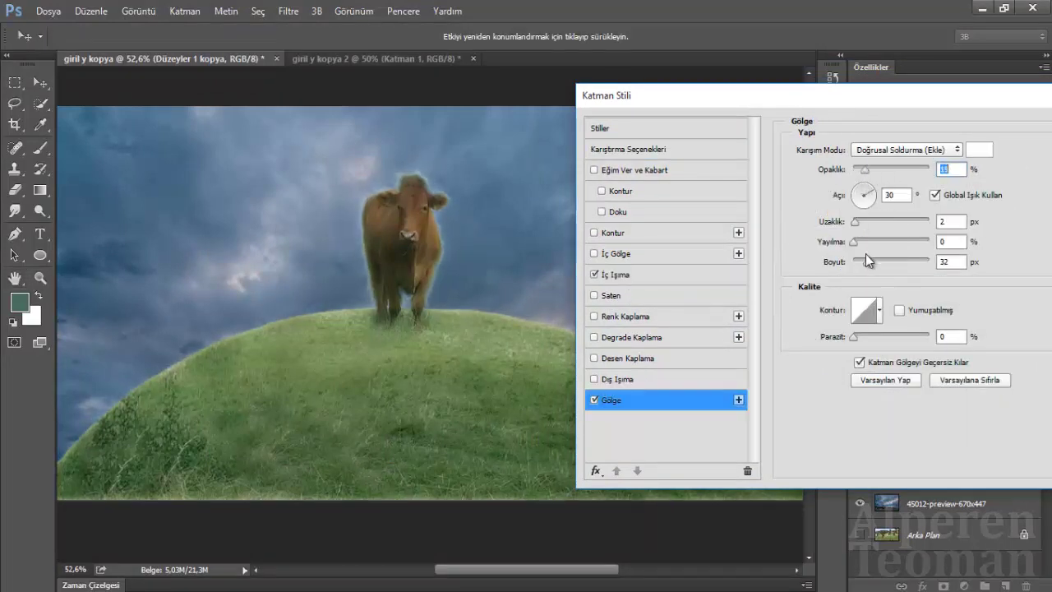
drag(865, 257, 862, 263)
drag(865, 169, 862, 175)
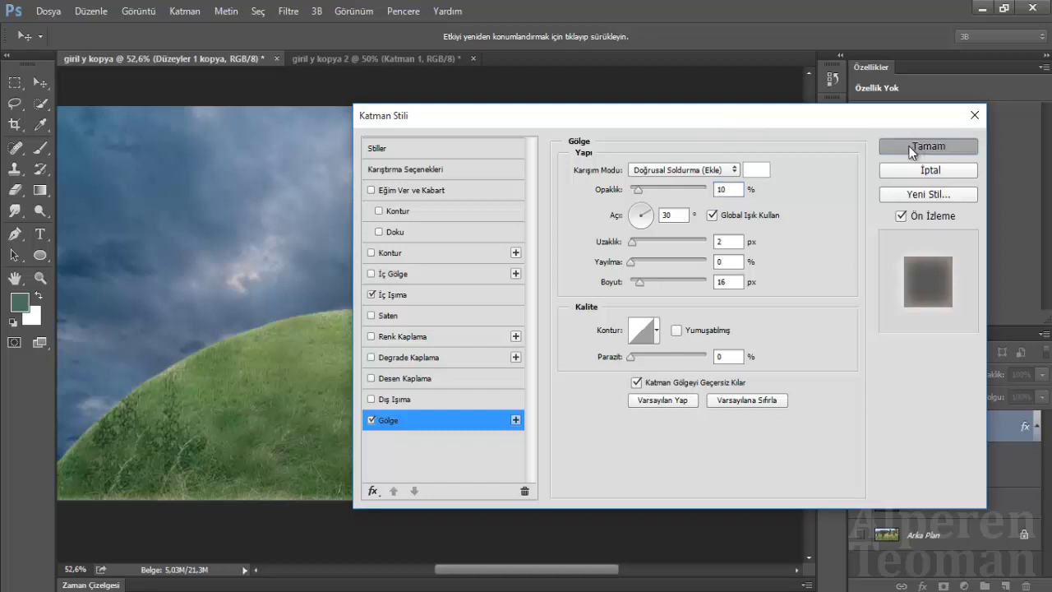
click(928, 145)
scroll(351, 392, down, 3)
scroll(359, 393, up, 2)
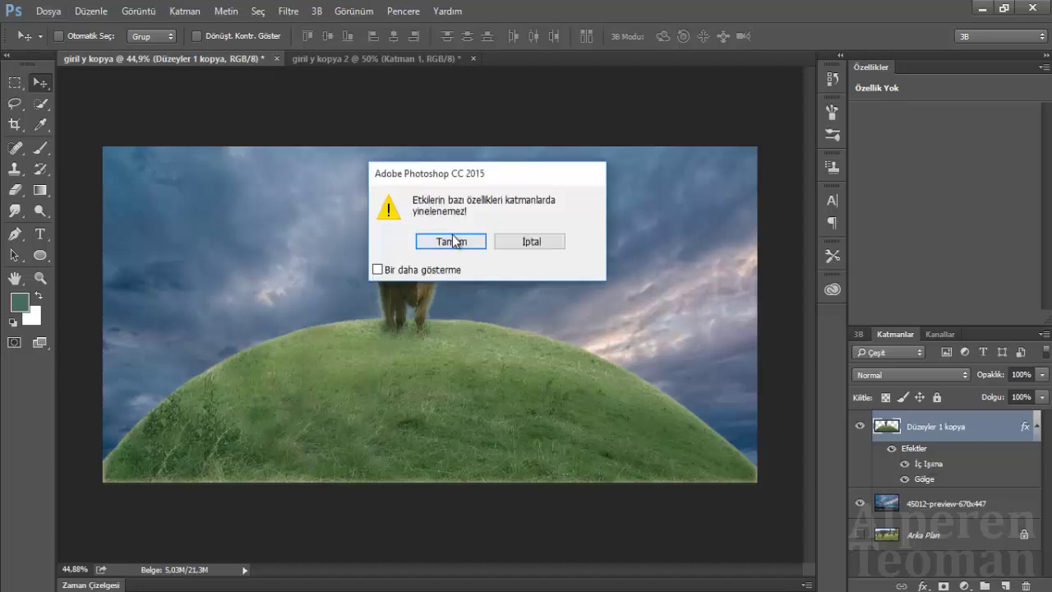
- Confirm converting the effects to layers and check the glow layer by toggling its visibility
click(452, 242)
click(912, 430)
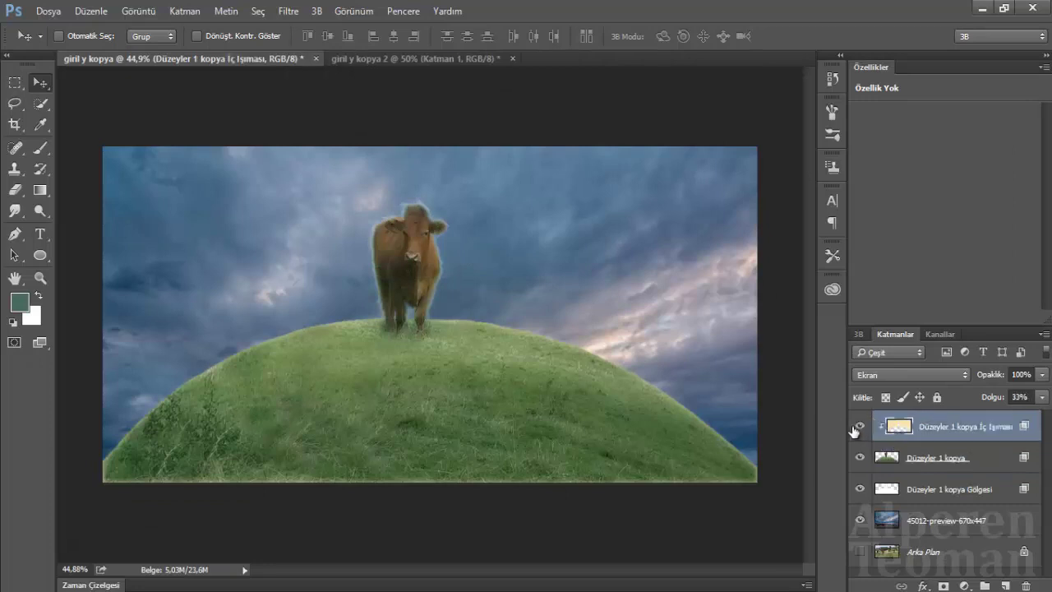
click(860, 426)
click(46, 151)
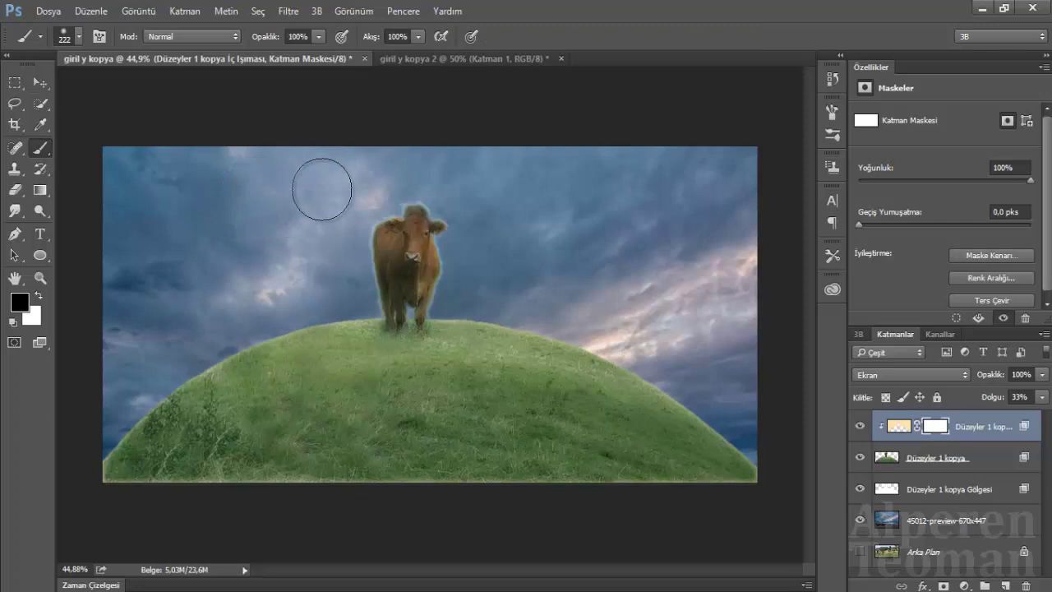
alt+right_click(440, 343)
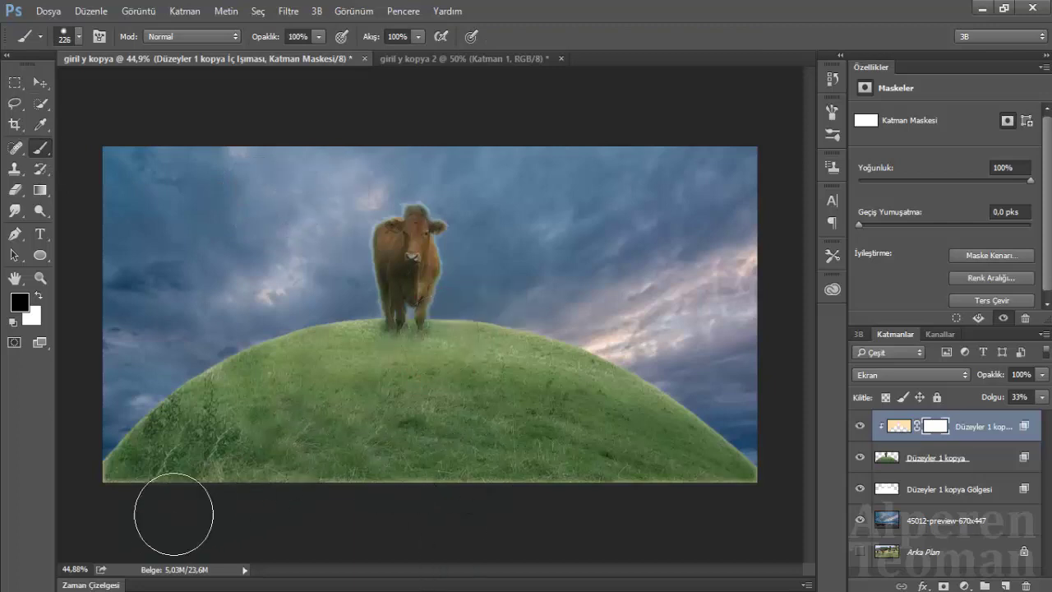
- Merge the hill, glow and shadow layers into one
shift+click(940, 491)
right_click(936, 493)
click(822, 446)
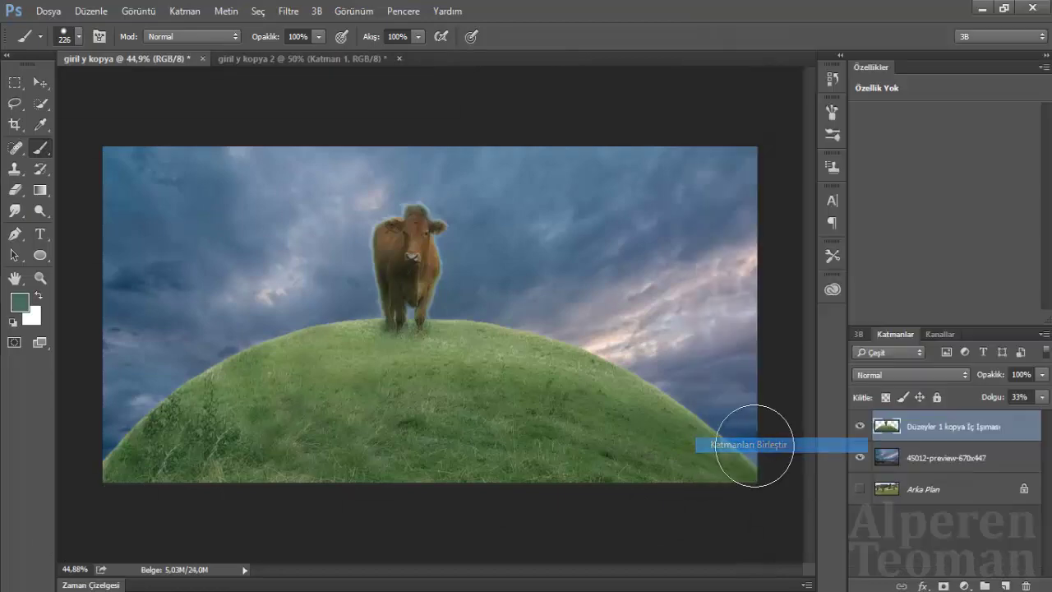
scroll(437, 384, down, 2)
scroll(438, 384, up, 2)
scroll(439, 387, up, 2)
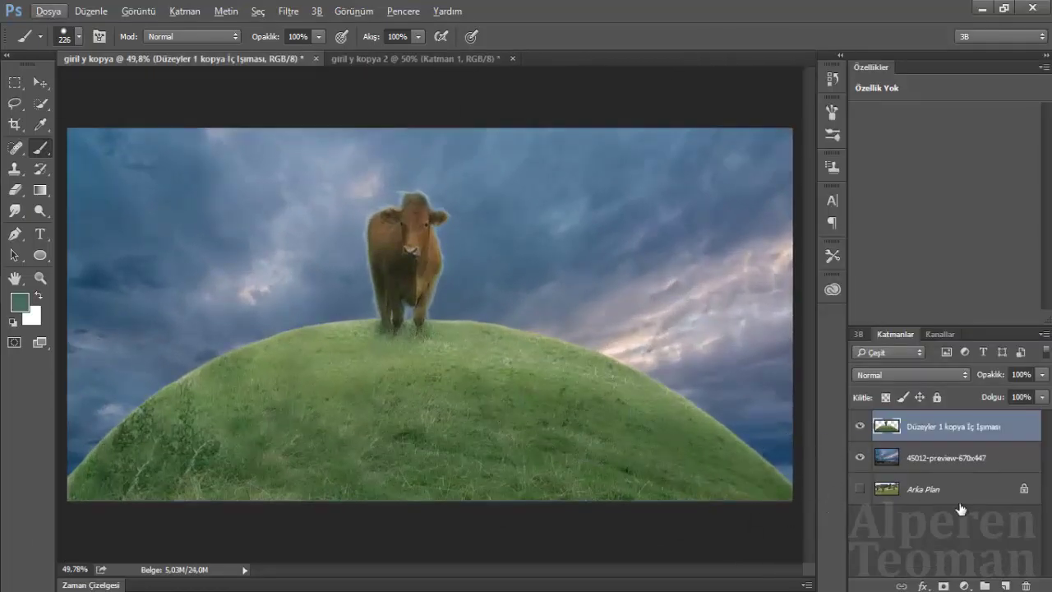
- Place 800xdsc_1860_01_01 above the 45012-preview-670x447 sky layer and scale it to cover the sky
click(931, 457)
key(alt+Tab)
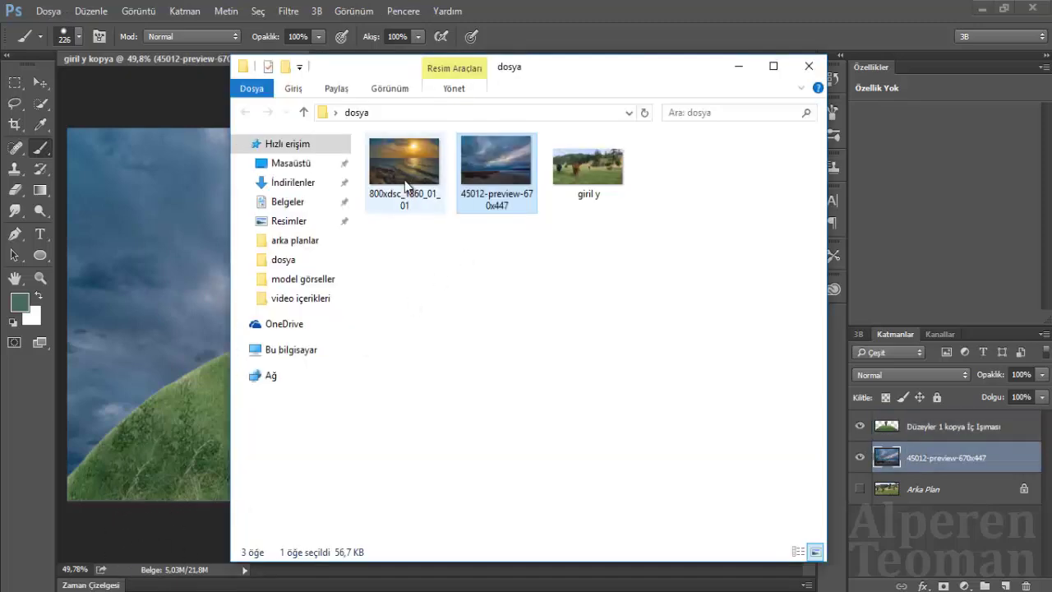
drag(404, 180, 145, 310)
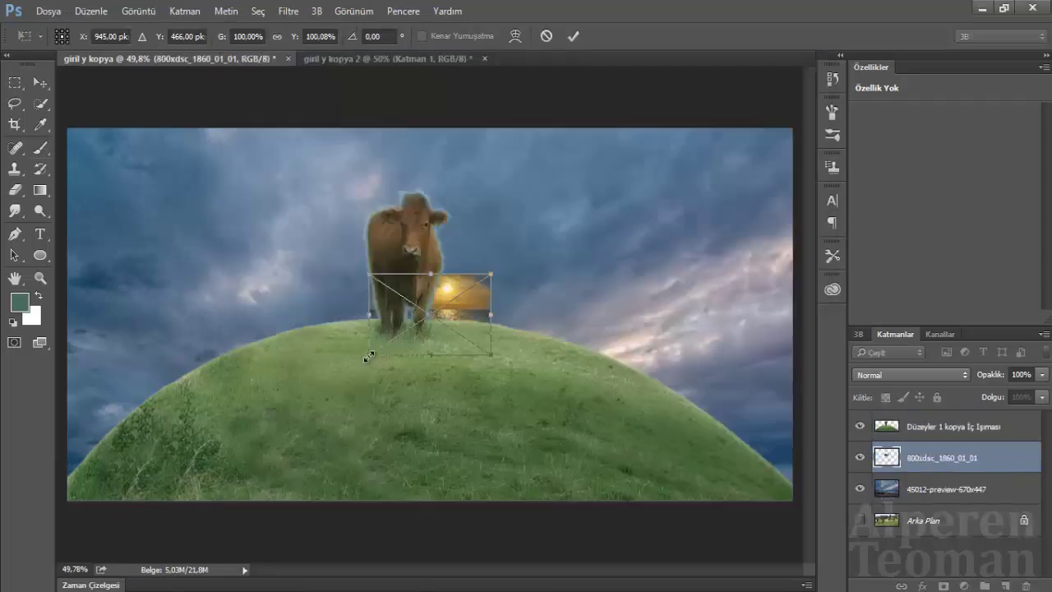
drag(368, 355, 22, 585)
mouse_move(268, 489)
mouse_down()
mouse_move(426, 359)
mouse_move(427, 345)
mouse_up()
scroll(365, 382, down, 2)
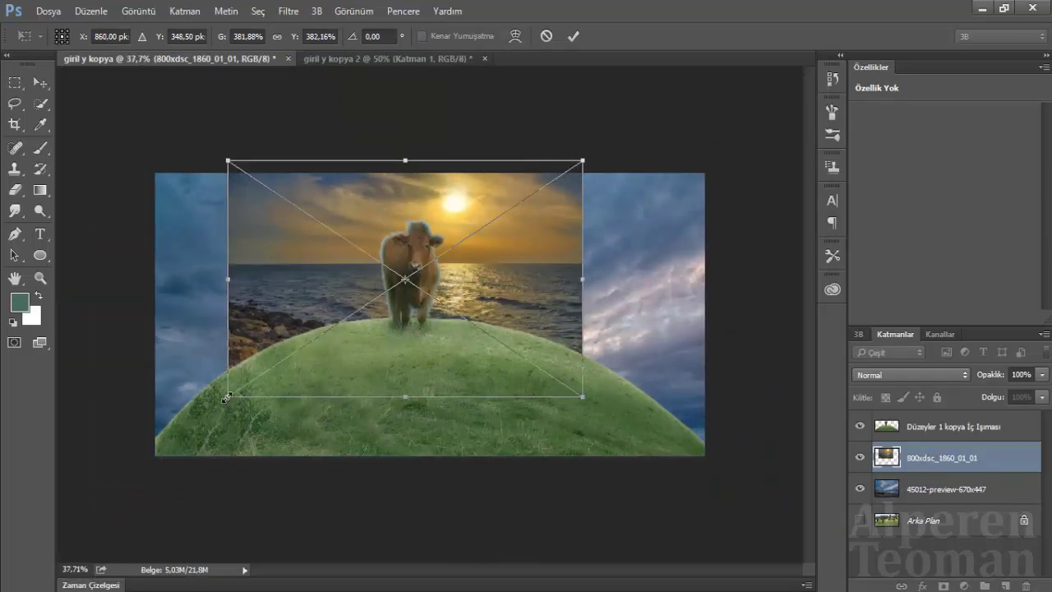
drag(226, 396, 56, 516)
mouse_move(471, 395)
mouse_down()
mouse_move(523, 414)
mouse_move(542, 410)
mouse_up()
key(Return)
- Rasterize the sunset layer and set its blend mode to Screen (Ekran)
key(b)
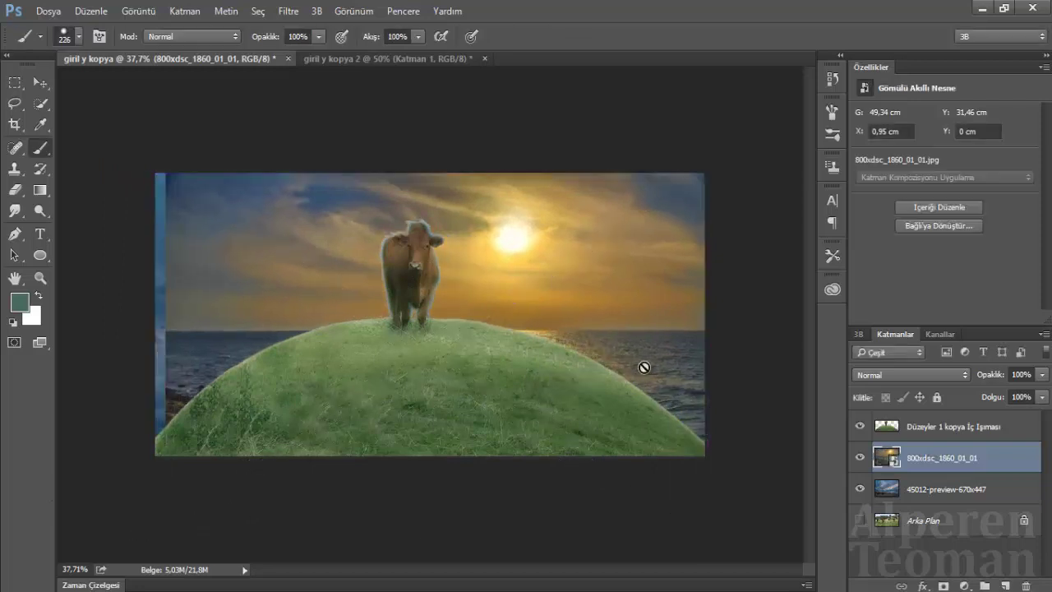
click(351, 266)
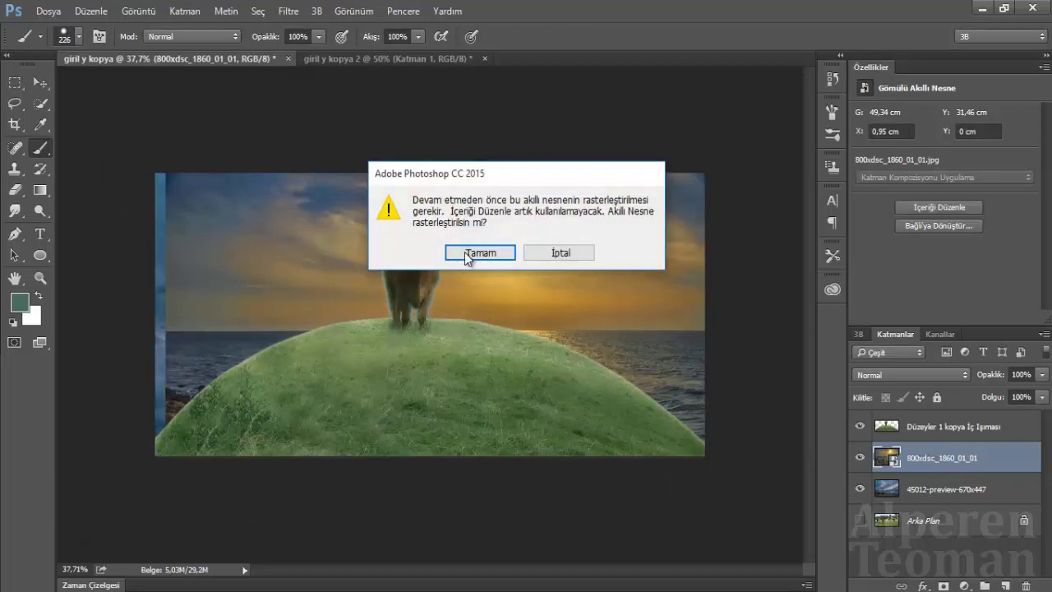
click(477, 254)
key(ctrl+plus)
click(918, 375)
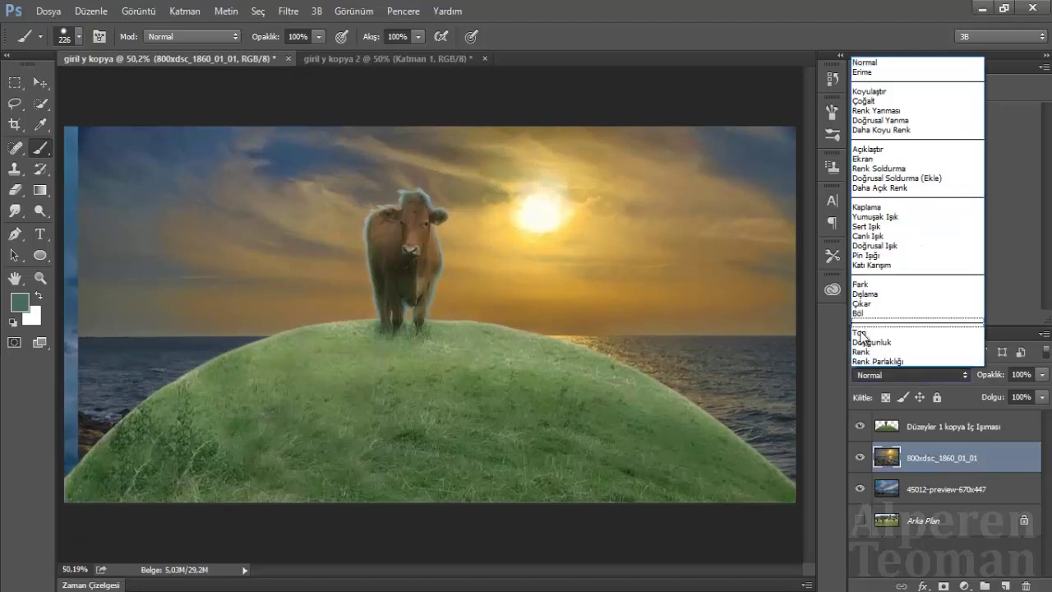
click(861, 176)
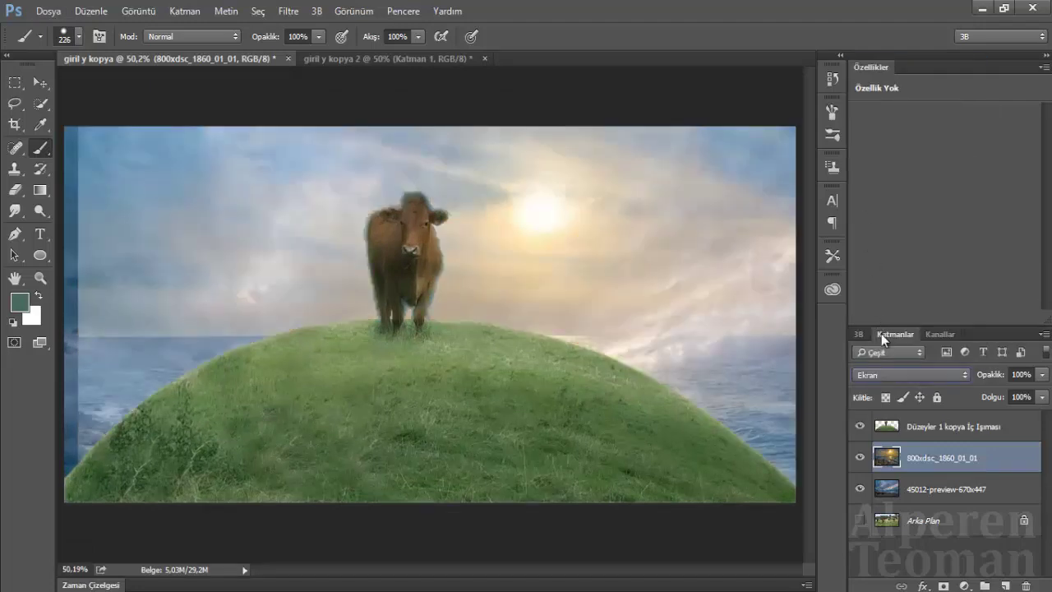
- Add a layer mask and fade the sunset out of the left sky with a 354 px black brush at 30%
click(943, 584)
key(d)
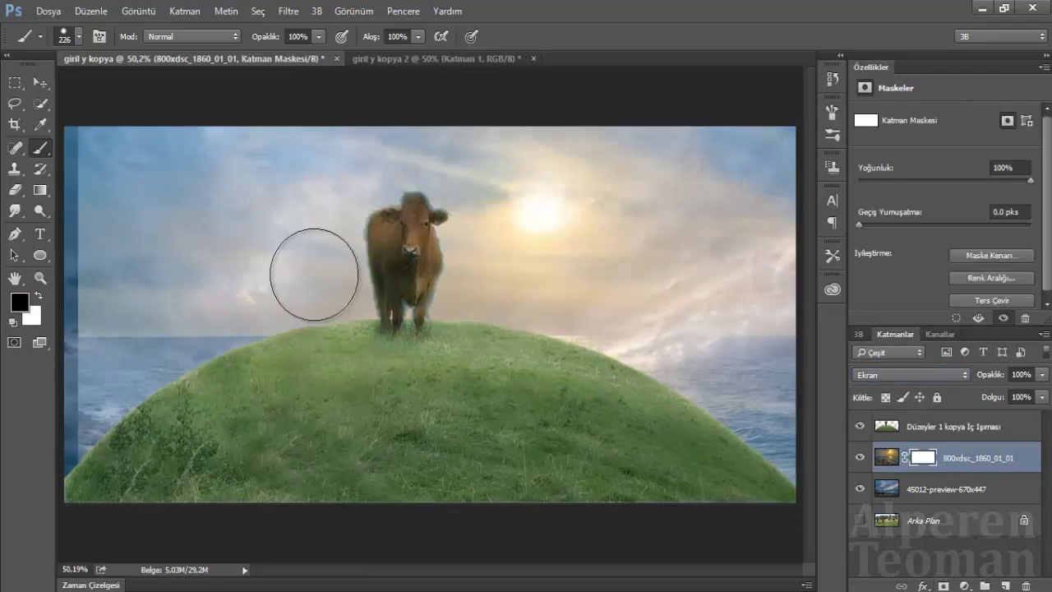
alt+right_click(315, 388)
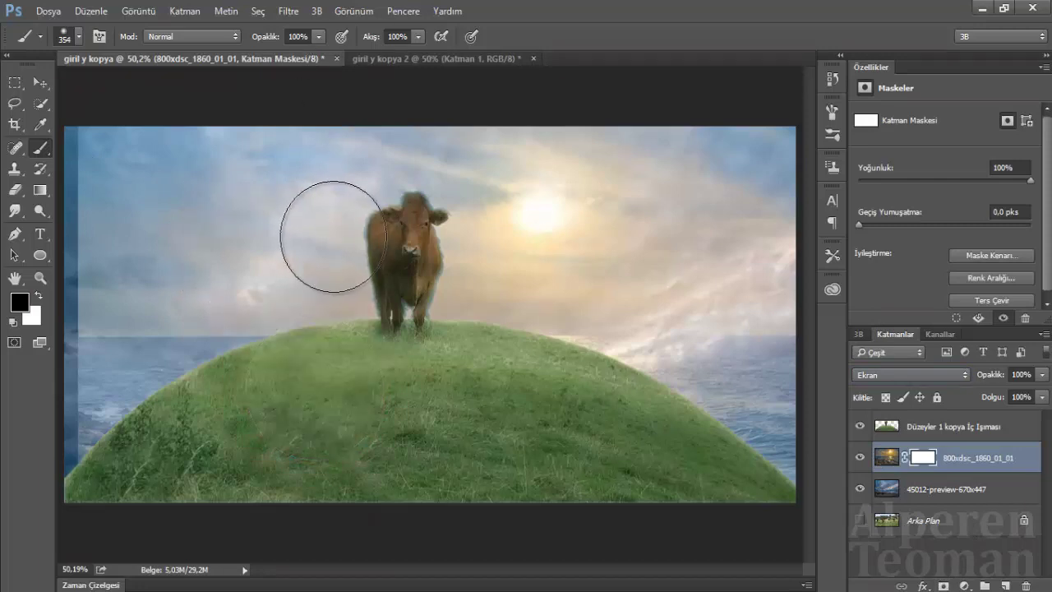
key(3)
alt+scroll(317, 282, down, 2)
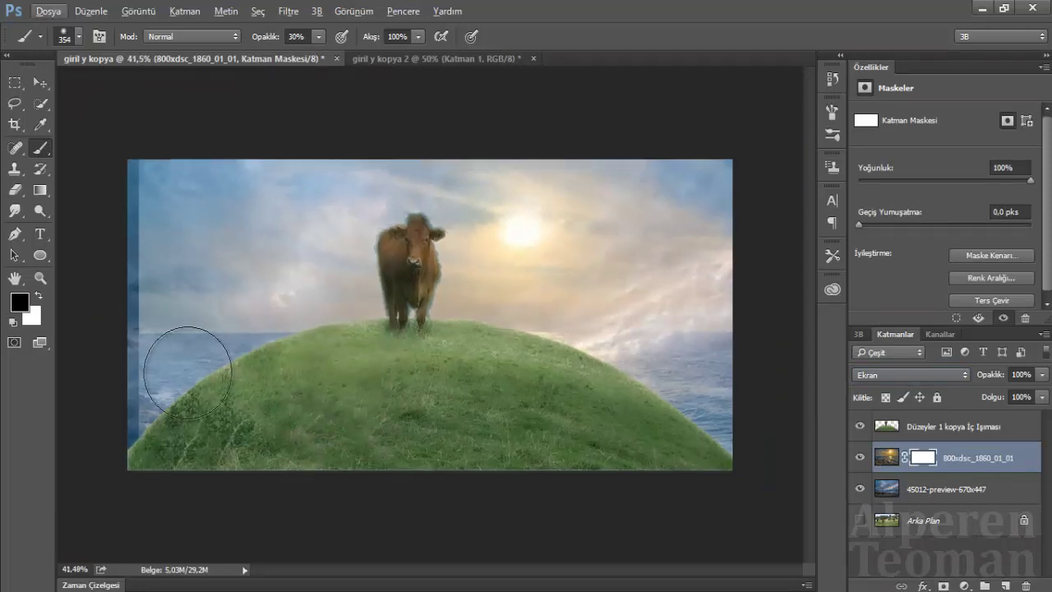
drag(162, 208, 152, 434)
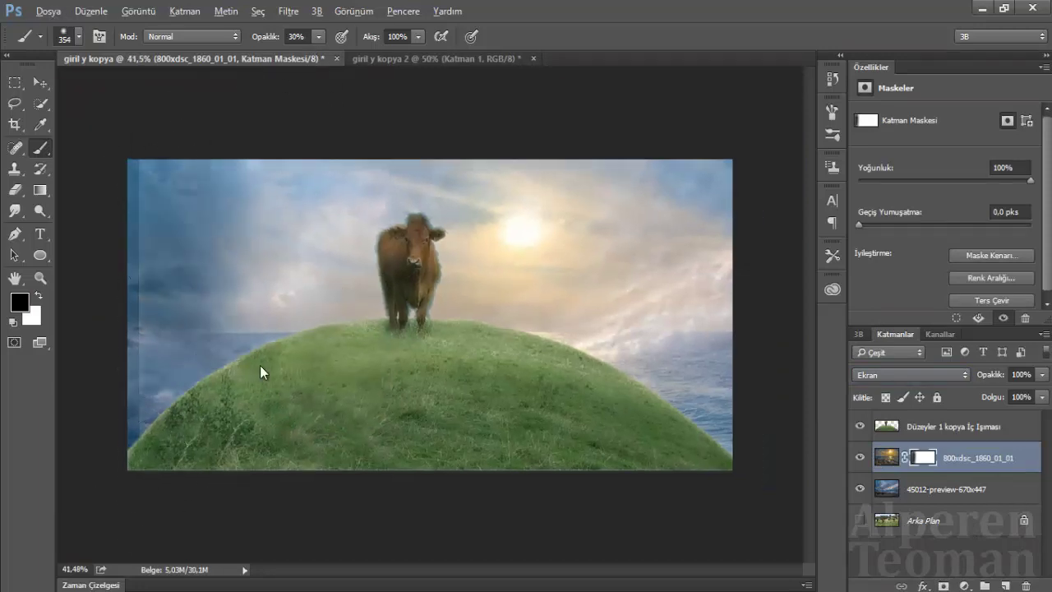
- Mask the sunset from the right edge and around the cow with a 629 px brush, restoring some left haze
alt+right_click(176, 247)
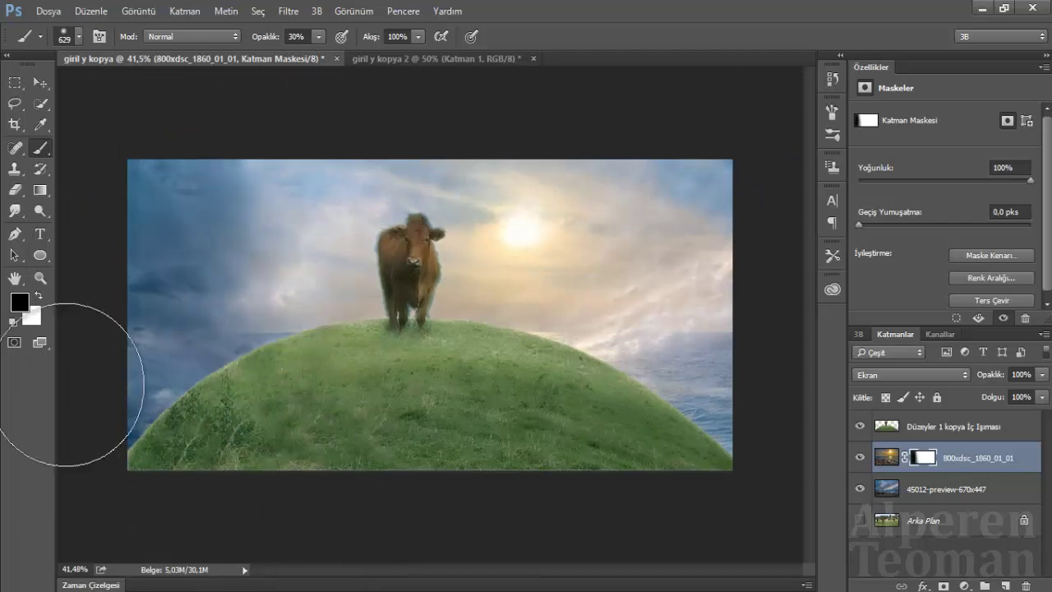
click(735, 460)
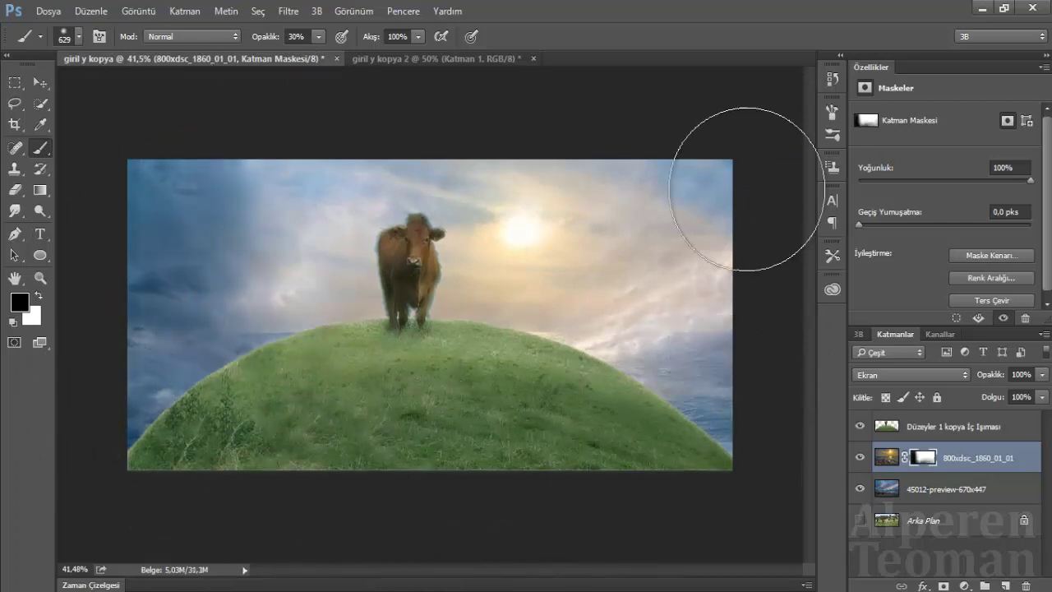
mouse_move(728, 189)
mouse_down()
mouse_move(728, 318)
mouse_move(703, 376)
mouse_up()
mouse_move(263, 357)
mouse_down()
mouse_move(414, 181)
mouse_move(348, 274)
mouse_up()
drag(561, 382, 235, 387)
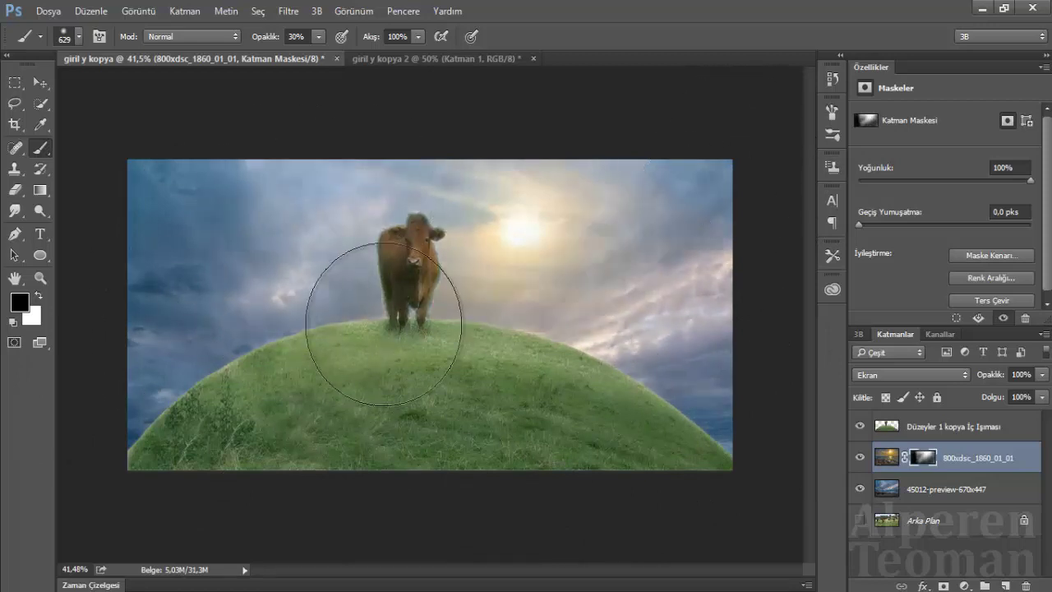
key(x)
mouse_move(383, 324)
mouse_down()
mouse_move(183, 305)
mouse_move(159, 291)
mouse_move(169, 282)
mouse_up()
key(x)
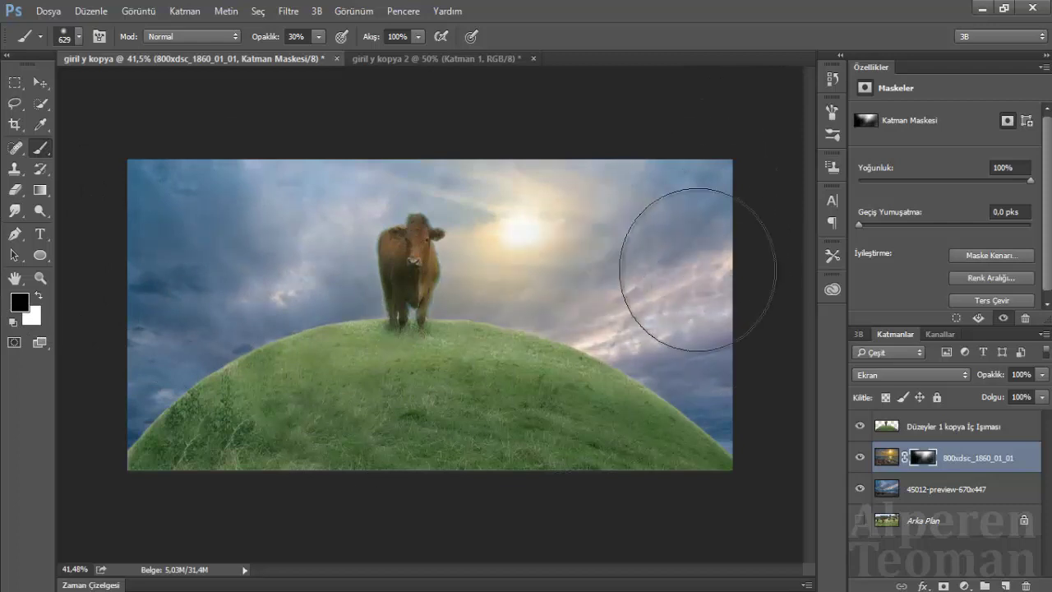
- Hide more sunset right of the cow, keeping the sunset layer at full opacity
click(567, 272)
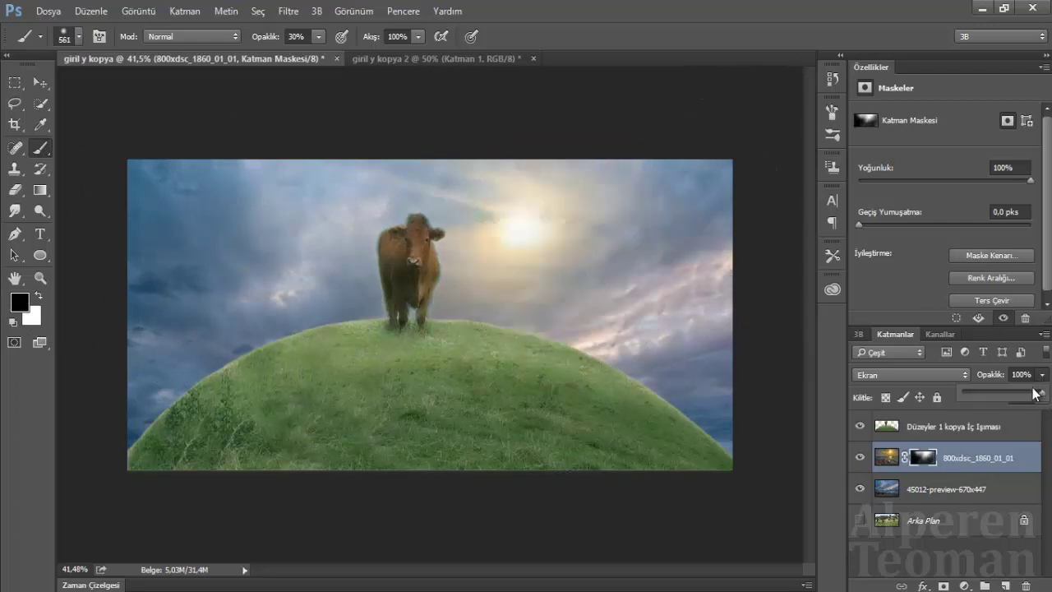
drag(1034, 395, 1048, 397)
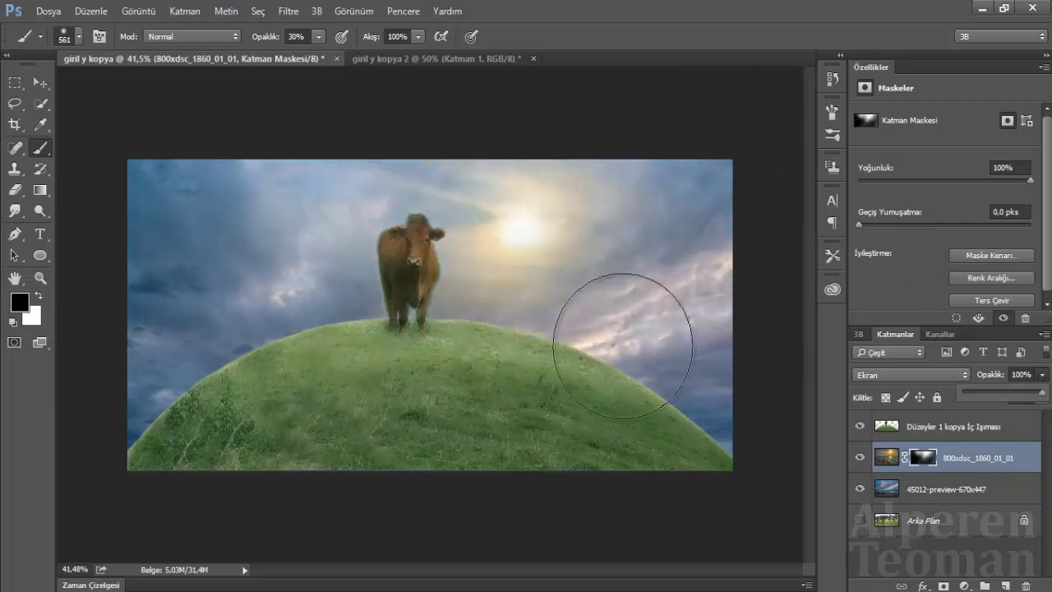
key(x)
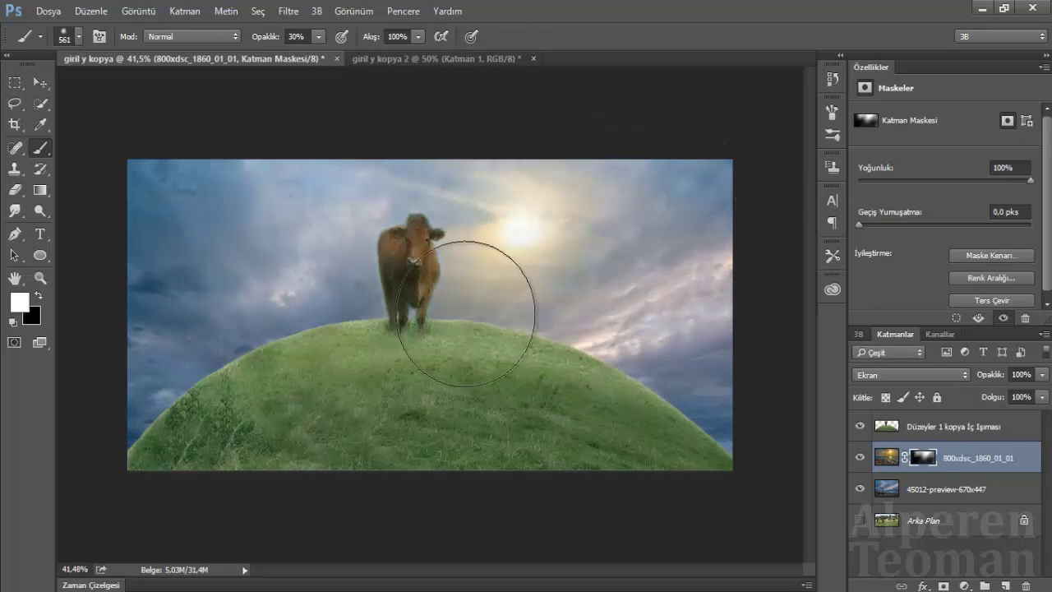
drag(510, 317, 485, 317)
scroll(482, 352, up, 2)
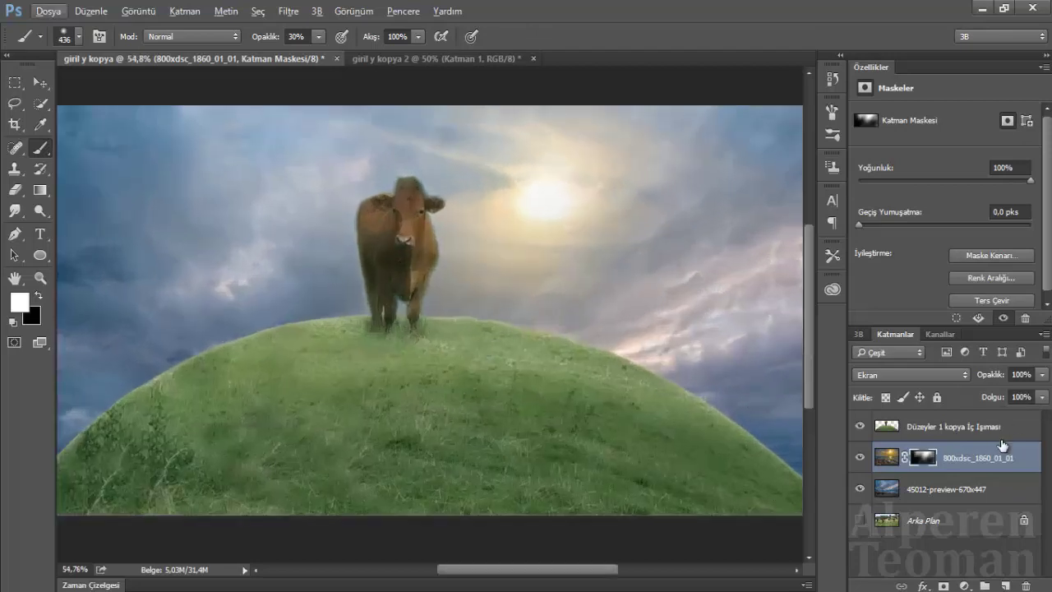
click(982, 430)
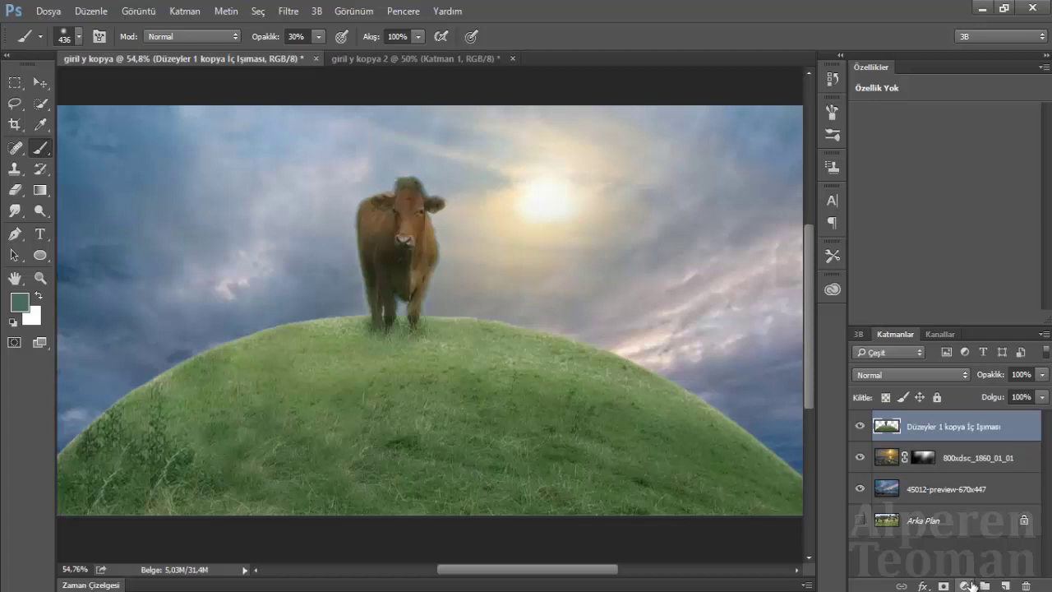
- Add a Gradient fill layer using the first gradient preset
click(972, 585)
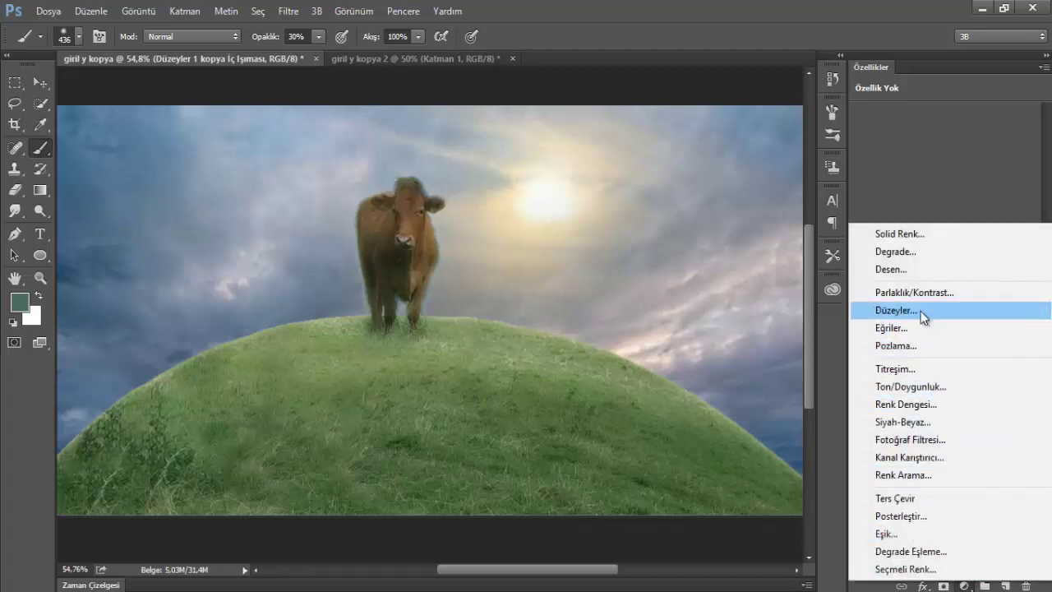
click(909, 251)
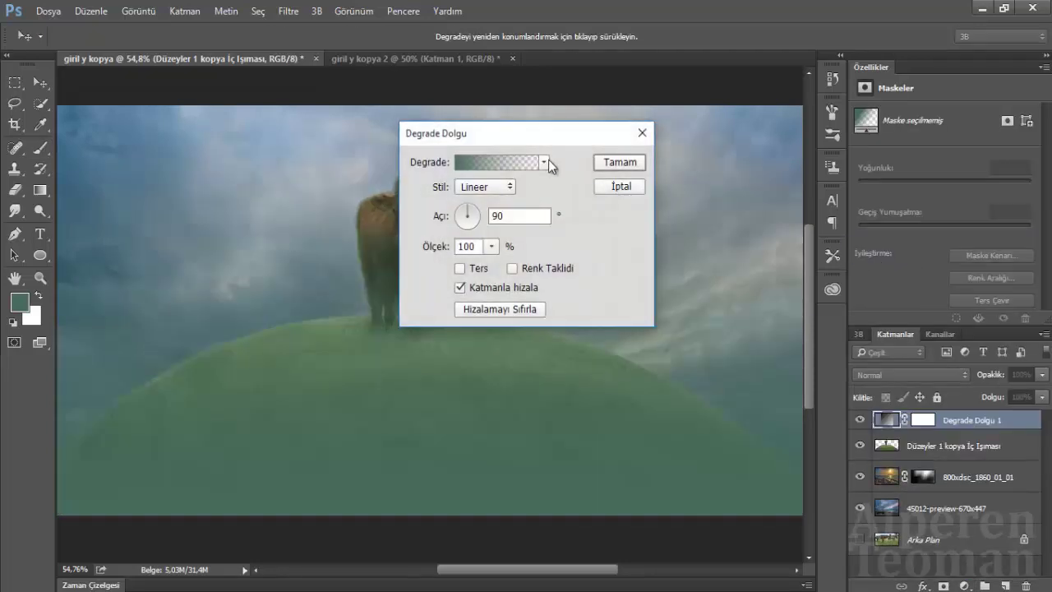
click(544, 162)
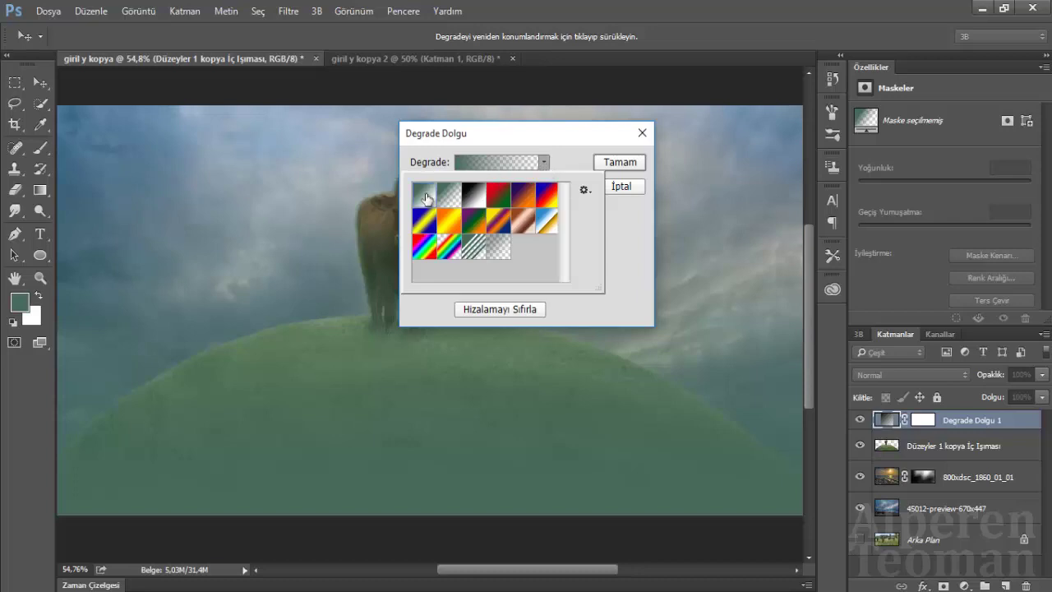
click(426, 199)
click(507, 160)
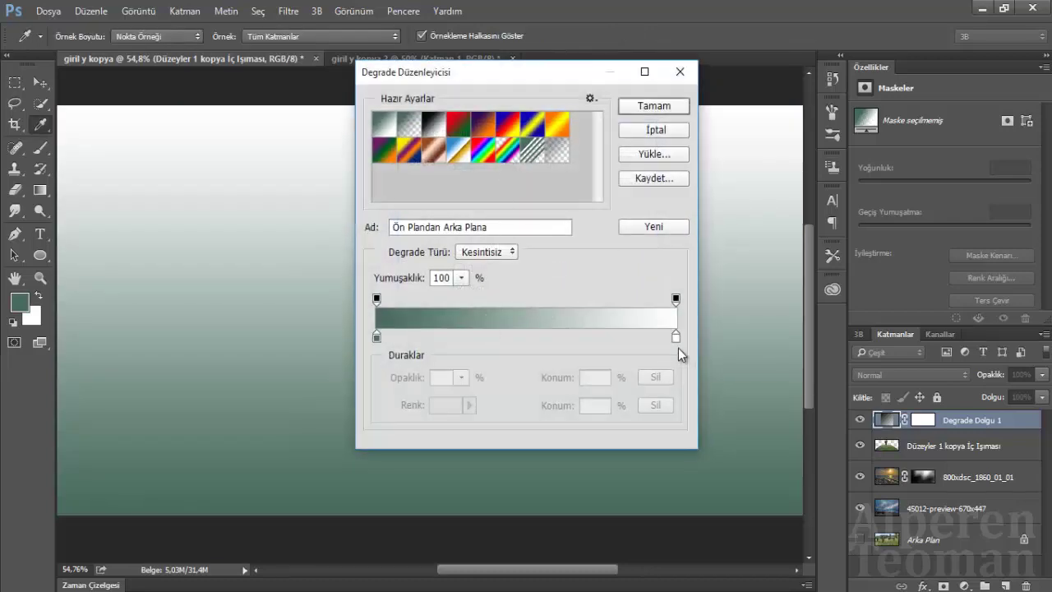
- Set the gradient's right stop to warm orange #ffbc48, making it dark green to orange
click(377, 336)
click(450, 405)
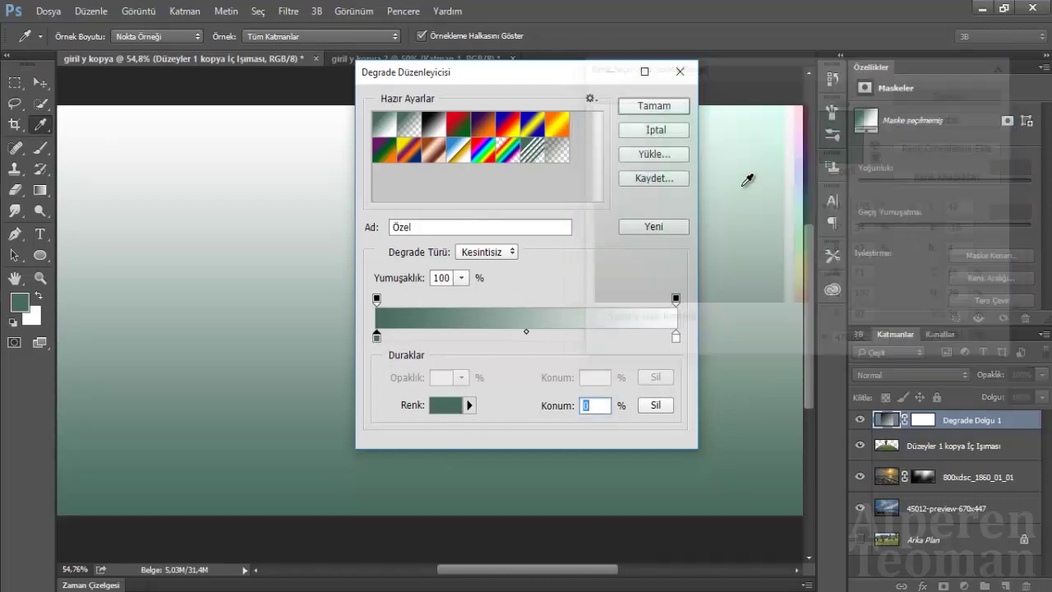
click(442, 405)
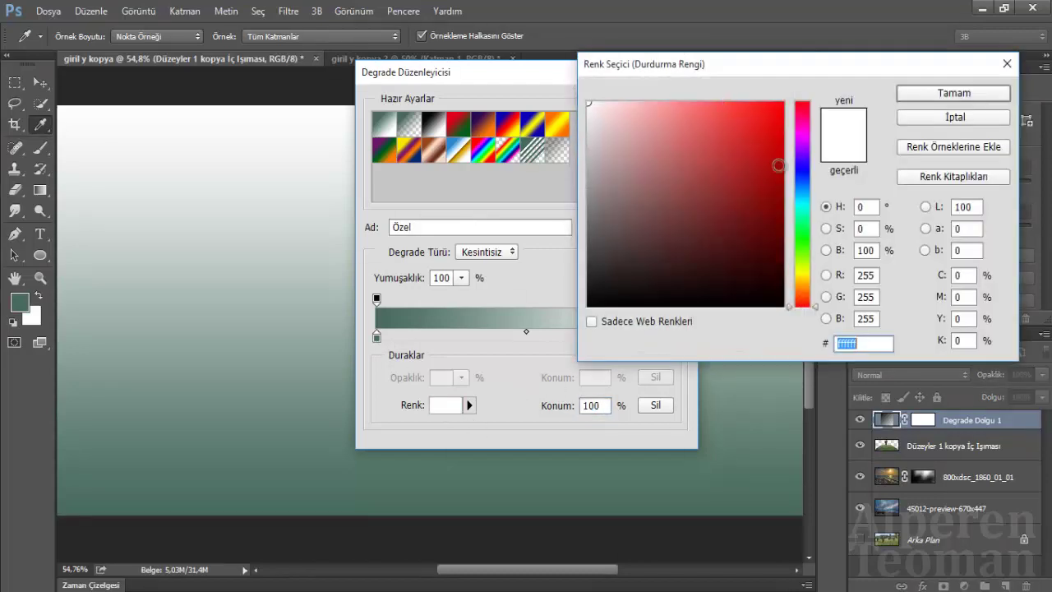
drag(801, 275, 801, 285)
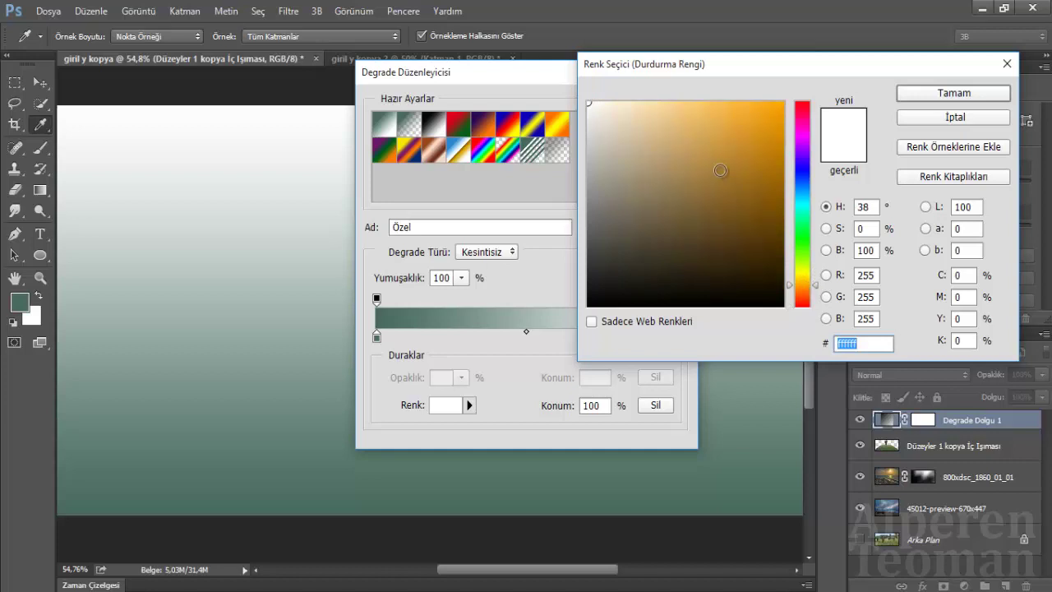
click(727, 102)
click(928, 93)
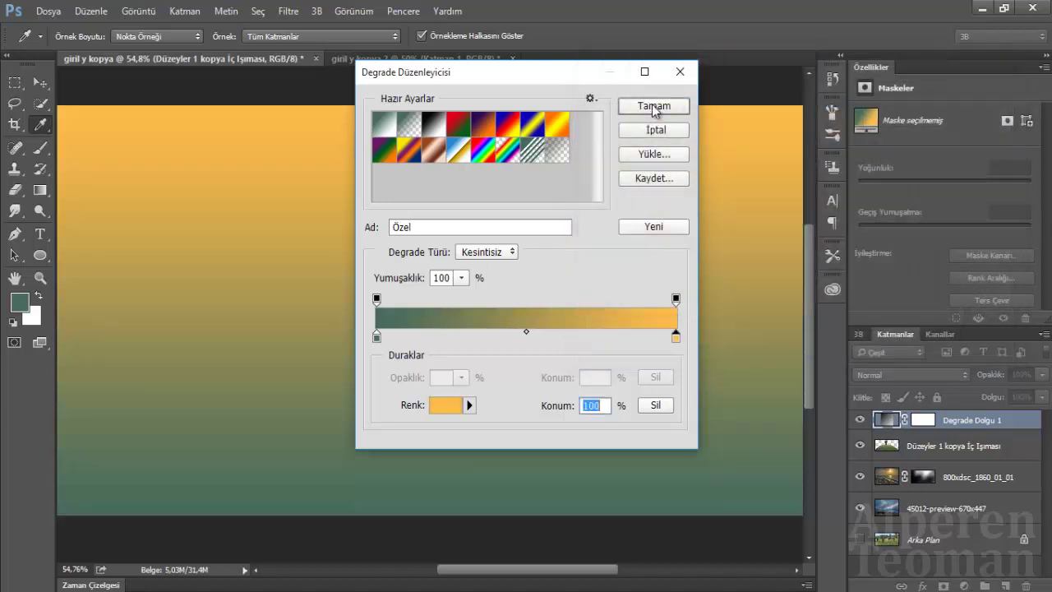
click(654, 107)
- Apply the gradient fill layer and preview it in Divide blend mode
click(629, 171)
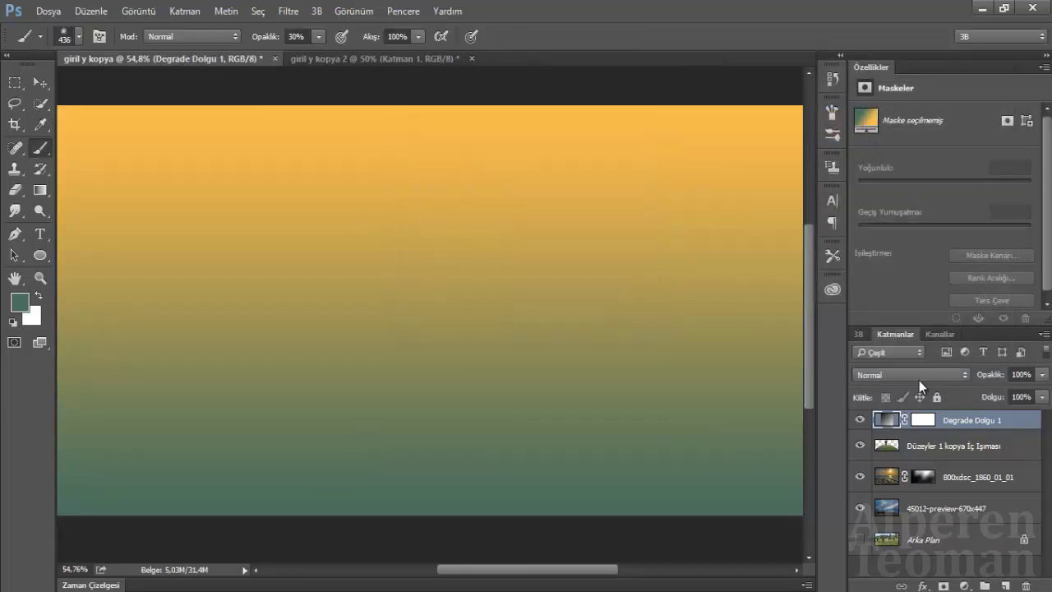
click(913, 375)
click(885, 318)
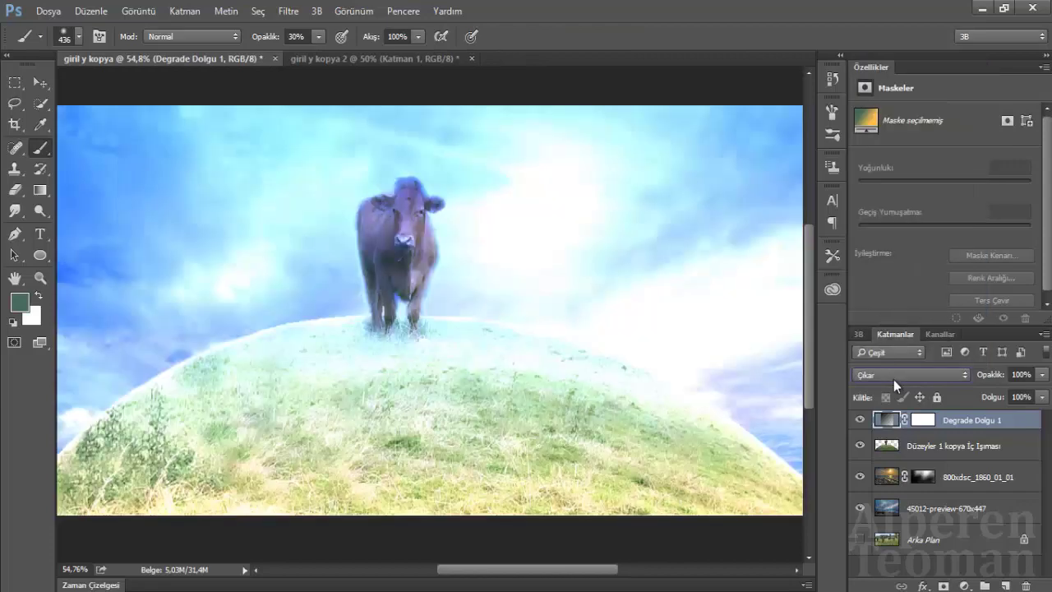
scroll(893, 379, up, 3)
scroll(893, 378, up, 1)
scroll(893, 379, up, 2)
scroll(894, 379, up, 2)
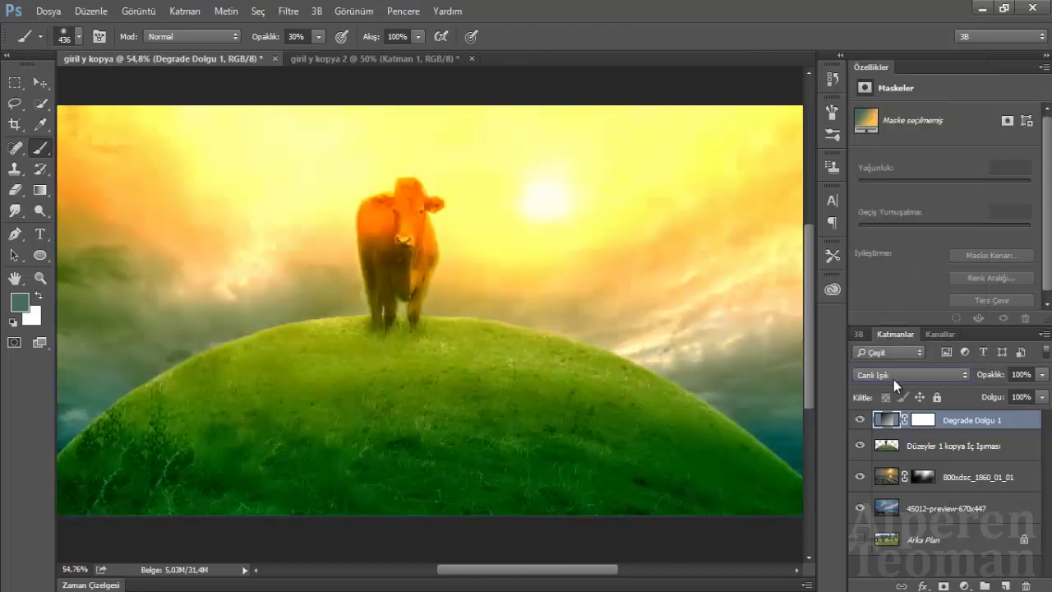
scroll(894, 378, up, 1)
scroll(894, 379, up, 1)
scroll(893, 379, up, 1)
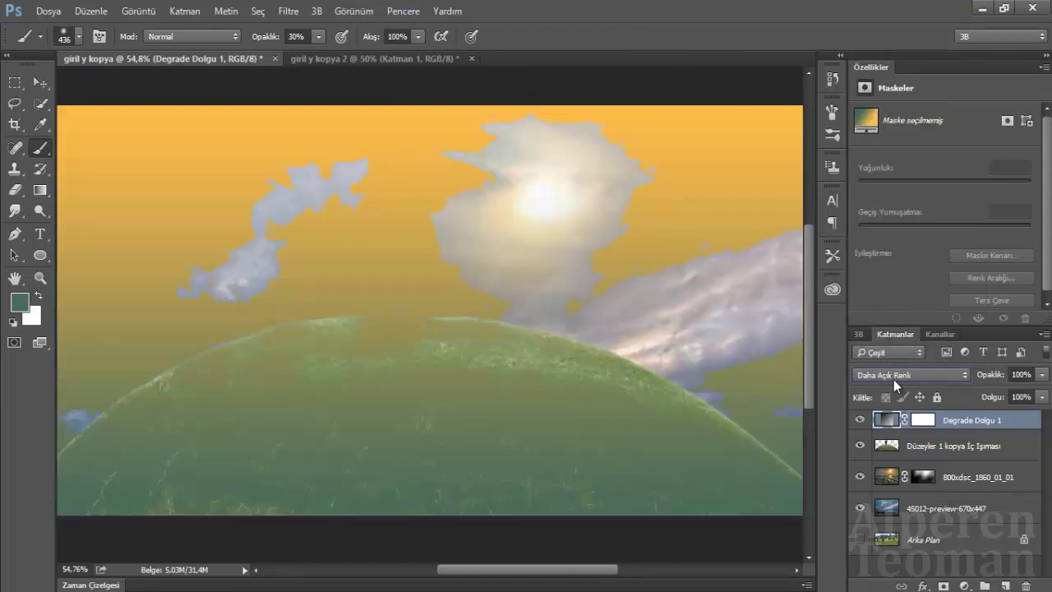
scroll(893, 379, up, 2)
scroll(894, 379, up, 1)
scroll(893, 379, up, 2)
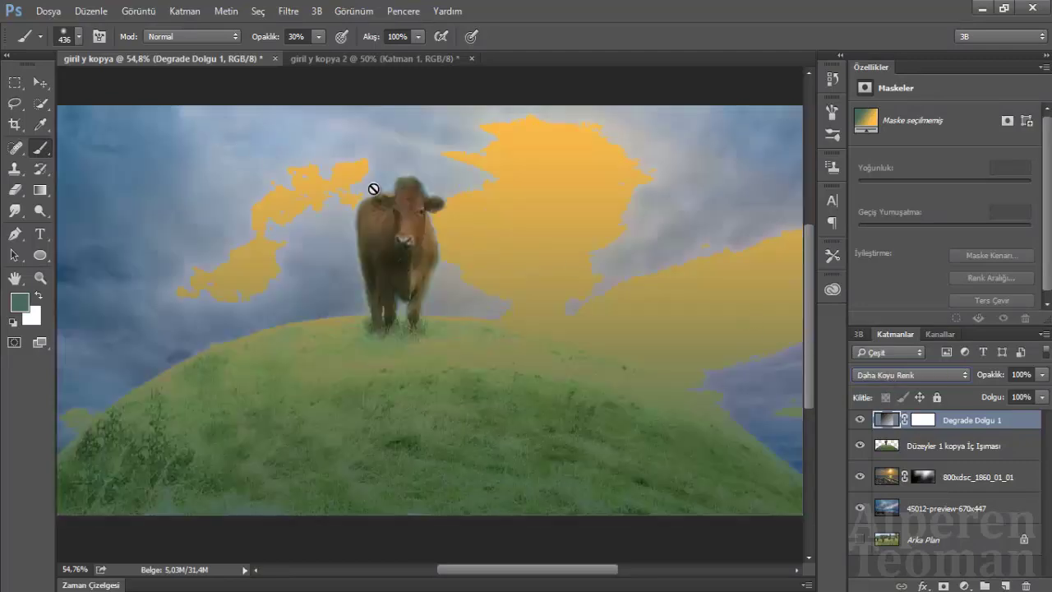
scroll(895, 374, up, 1)
scroll(897, 375, up, 1)
scroll(898, 377, up, 1)
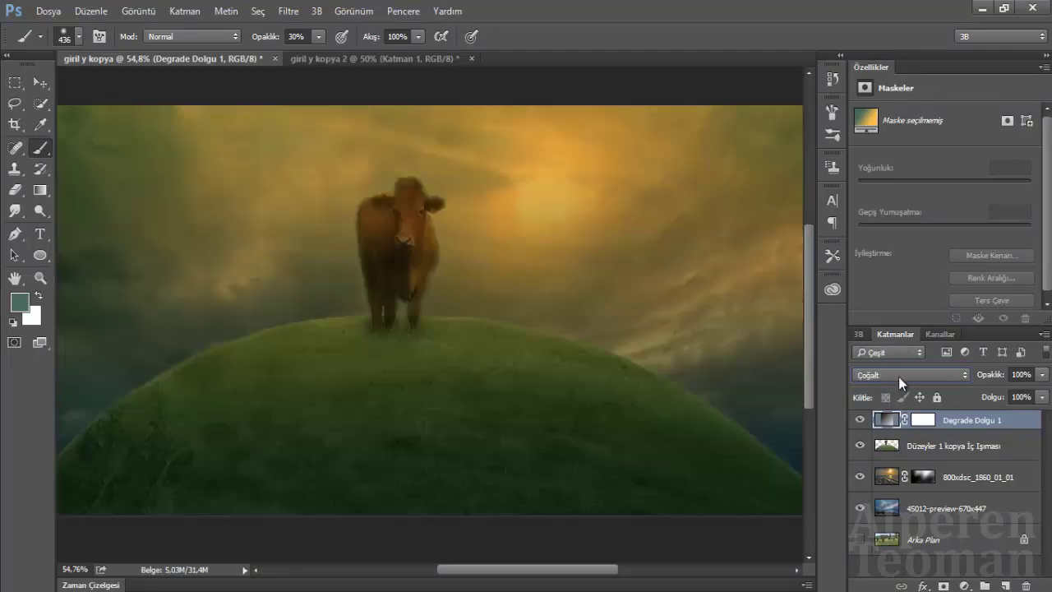
scroll(898, 377, up, 1)
scroll(898, 376, down, 1)
scroll(898, 376, up, 2)
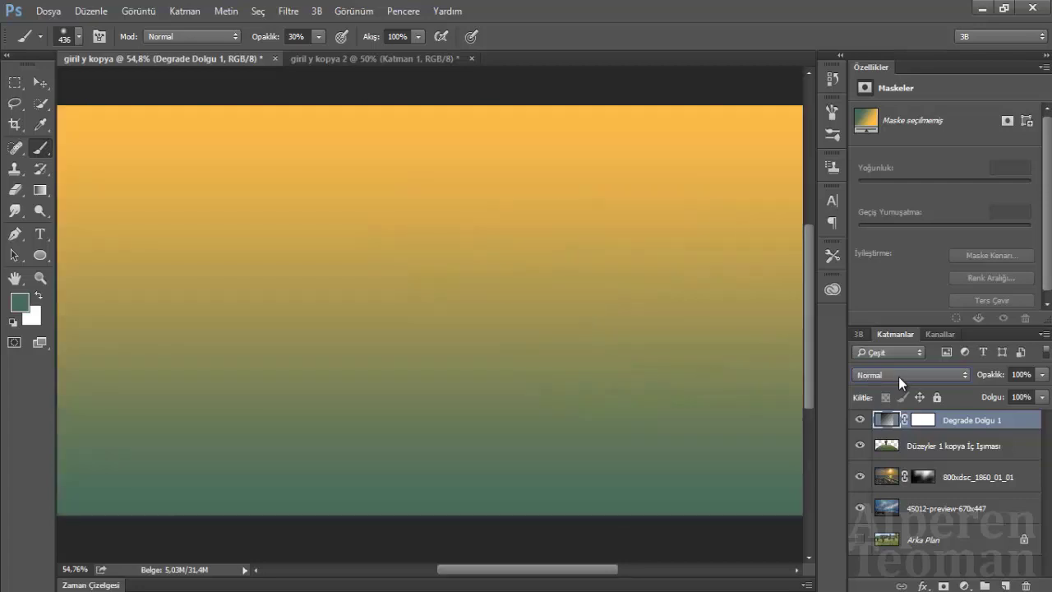
- Try Luminosity, then set the gradient layer's blend mode to Soft Light (Yumuşak Işık)
click(52, 83)
scroll(354, 216, down, 2)
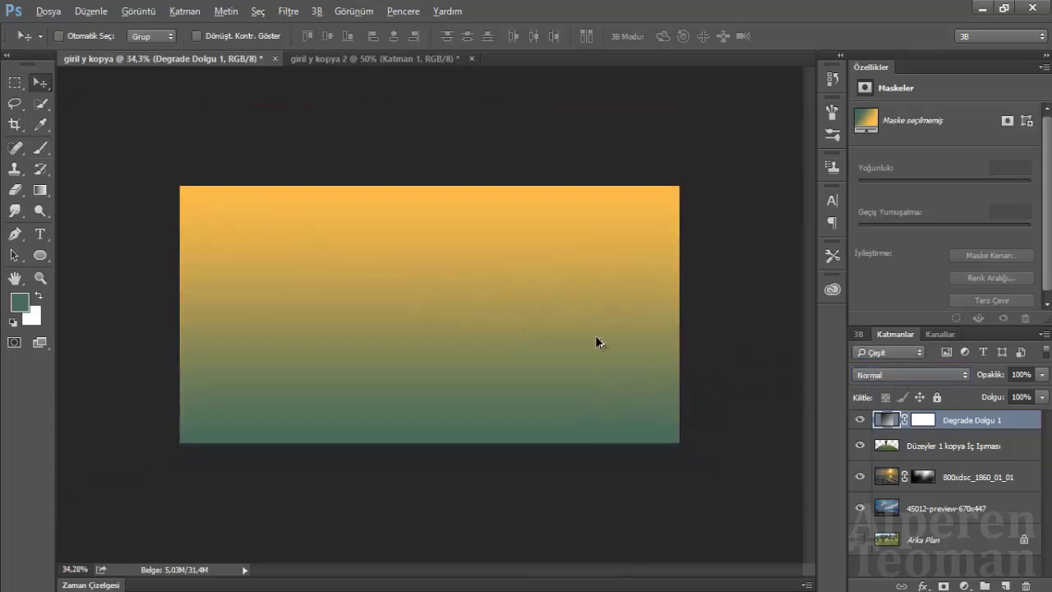
scroll(597, 342, up, 1)
scroll(507, 316, up, 1)
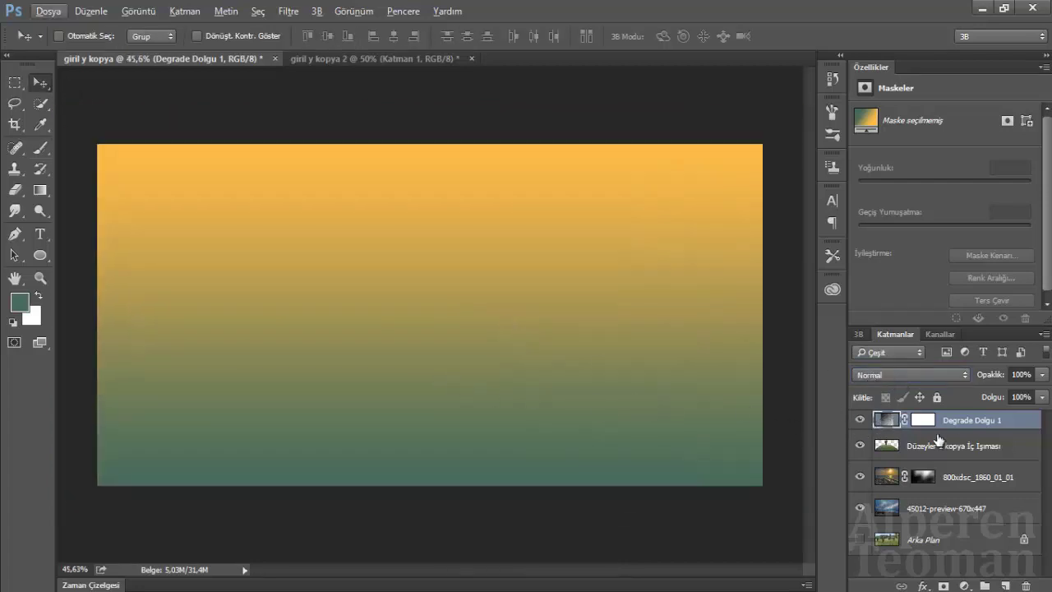
click(911, 383)
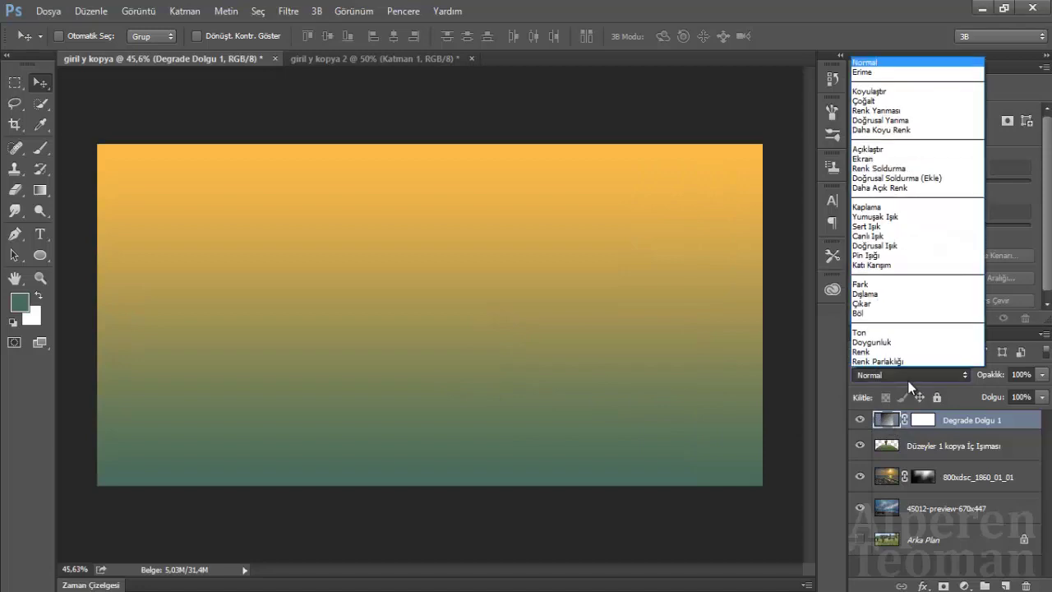
click(876, 359)
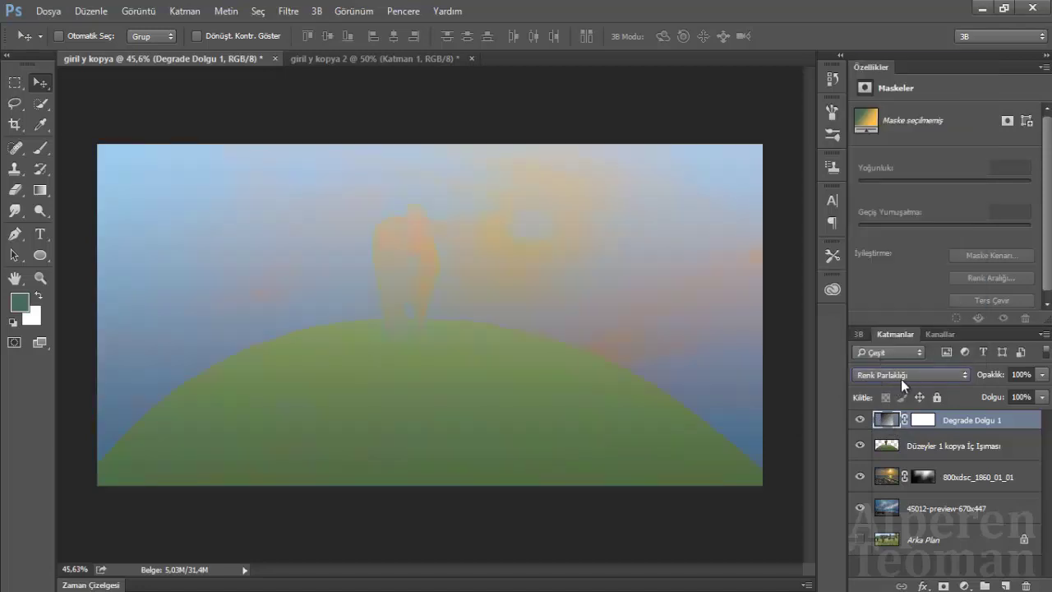
click(900, 377)
click(891, 216)
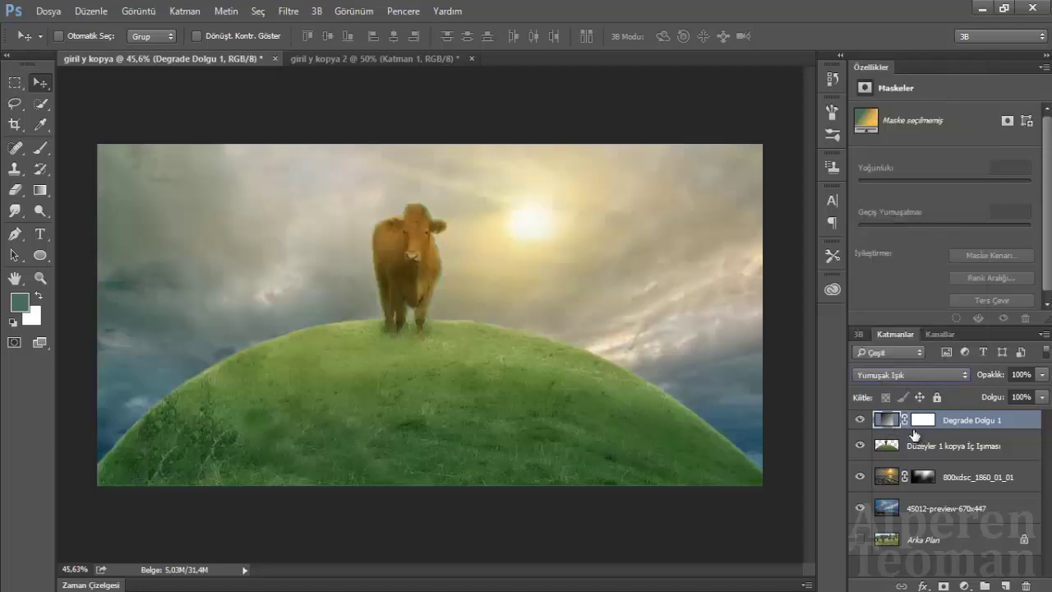
scroll(913, 378, down, 1)
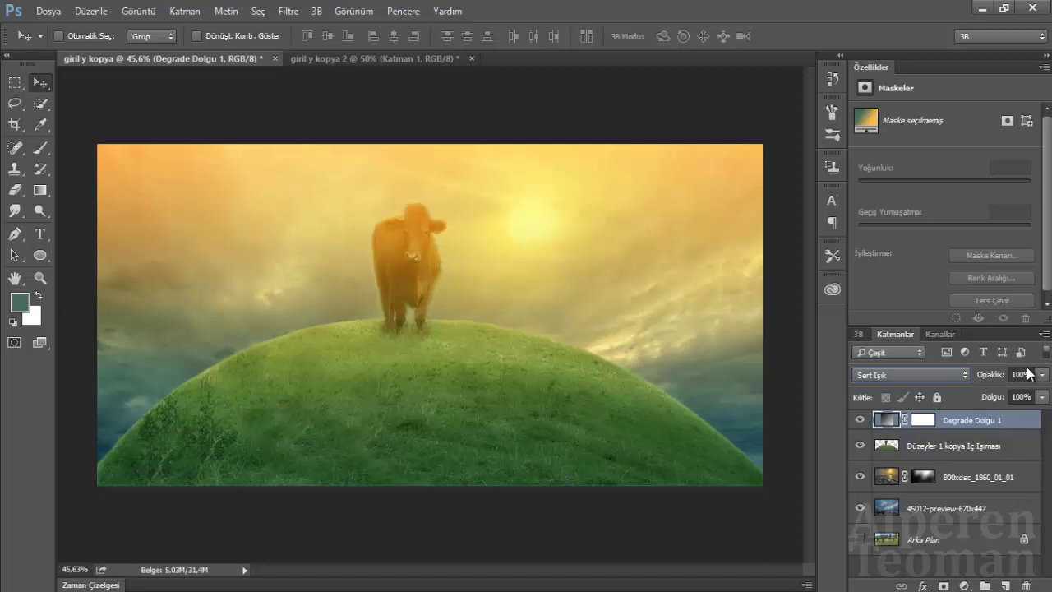
- Set a soft brush to 681 px, sample grey, and test a fog stroke on the lower hill
click(40, 148)
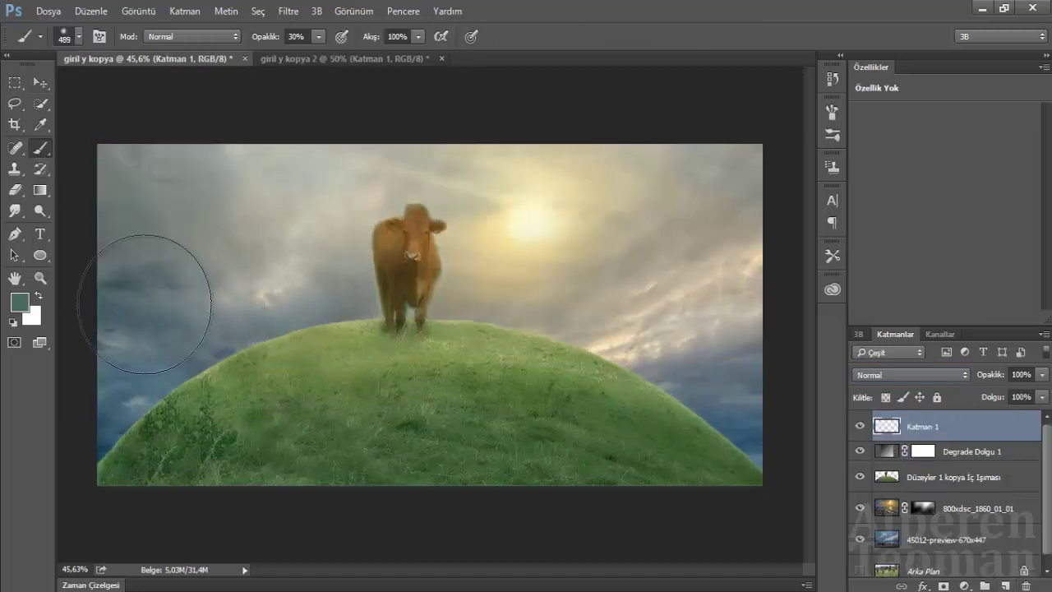
right_click(371, 376)
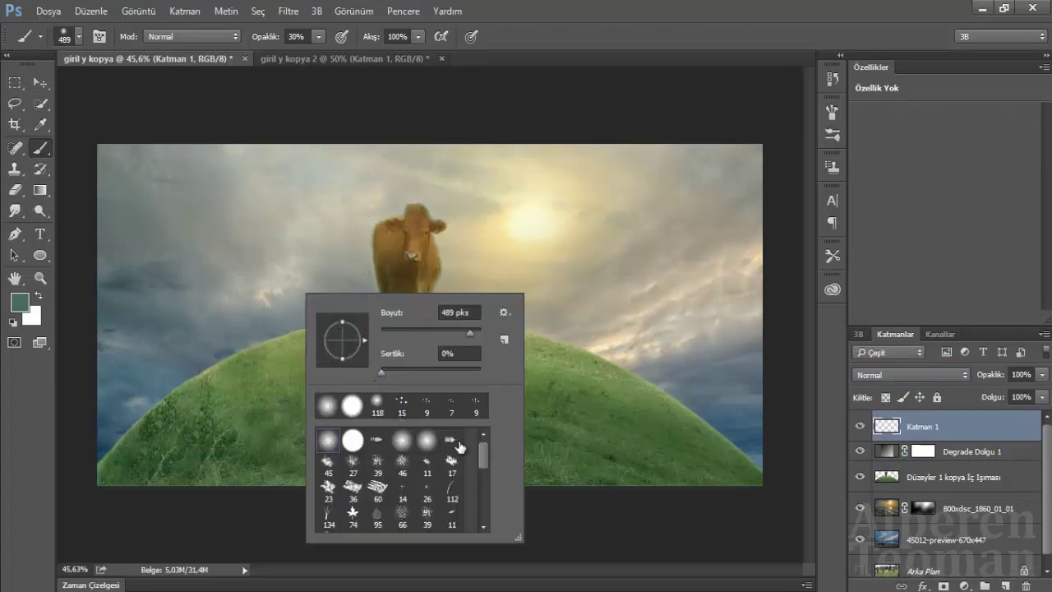
scroll(488, 479, down, 10)
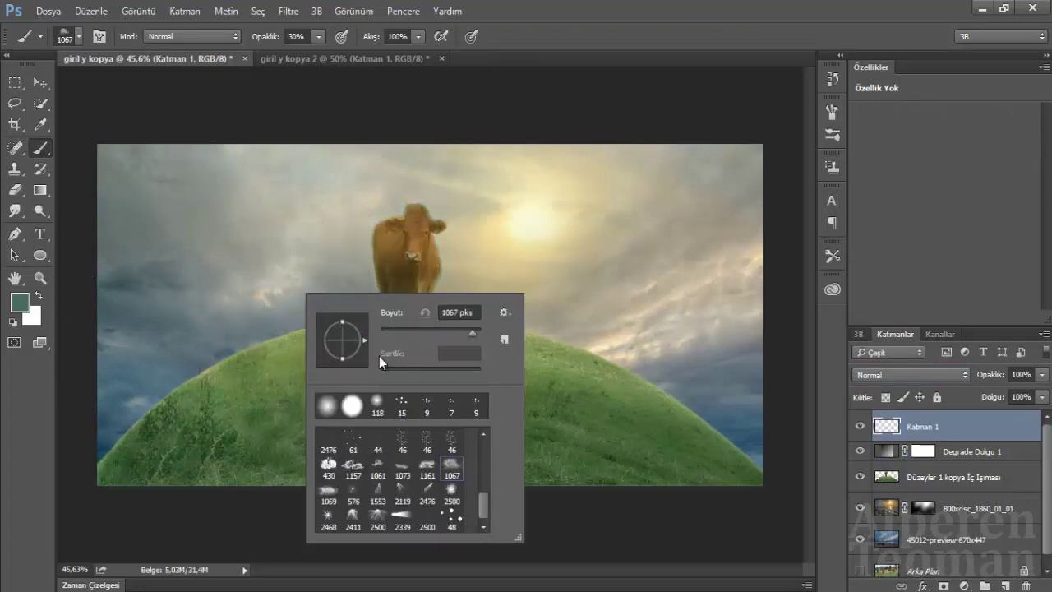
drag(291, 248, 230, 263)
alt+click(230, 271)
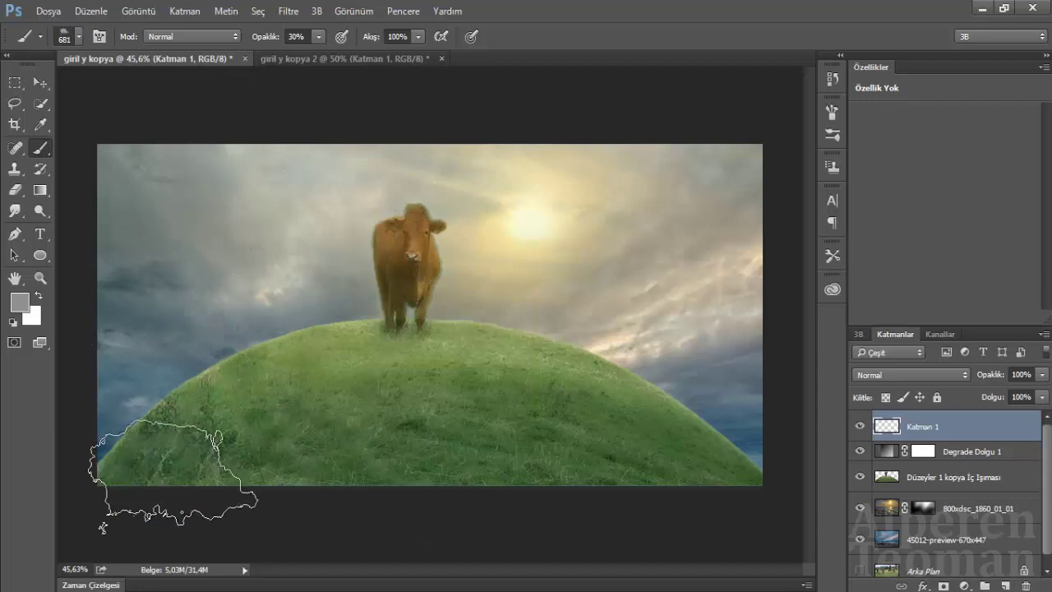
drag(103, 528, 99, 505)
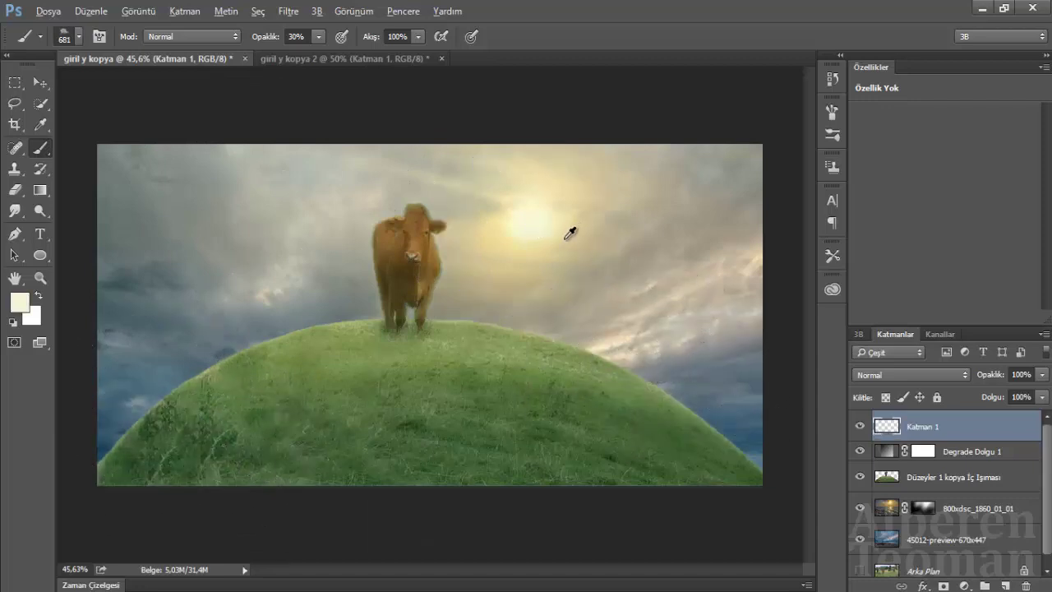
- Sample light grey from the clouds and paint a wide 60% fog stroke across the lower hill
alt+click(512, 258)
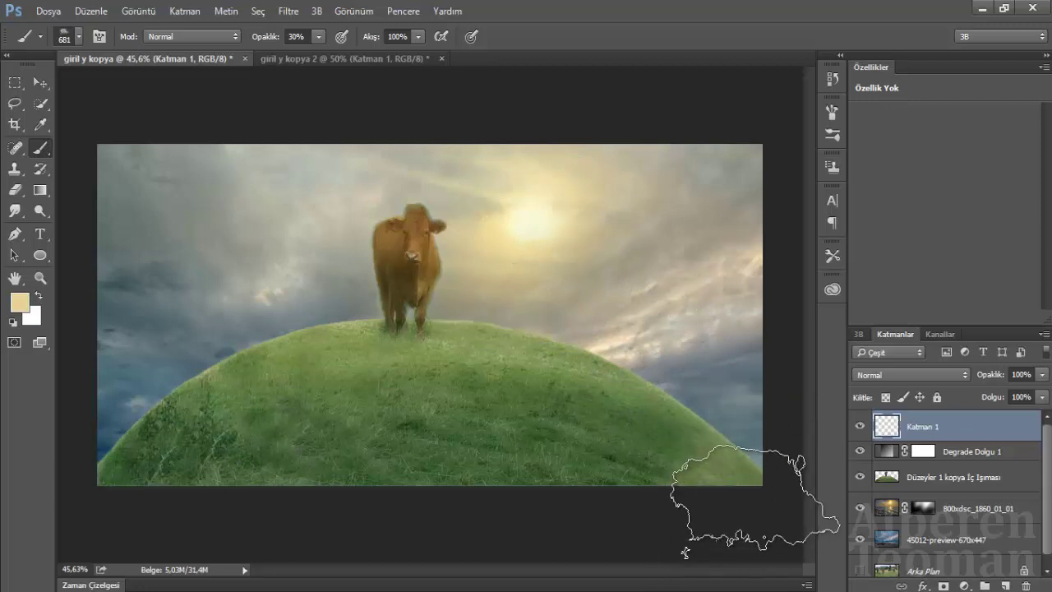
alt+click(750, 420)
alt+click(669, 347)
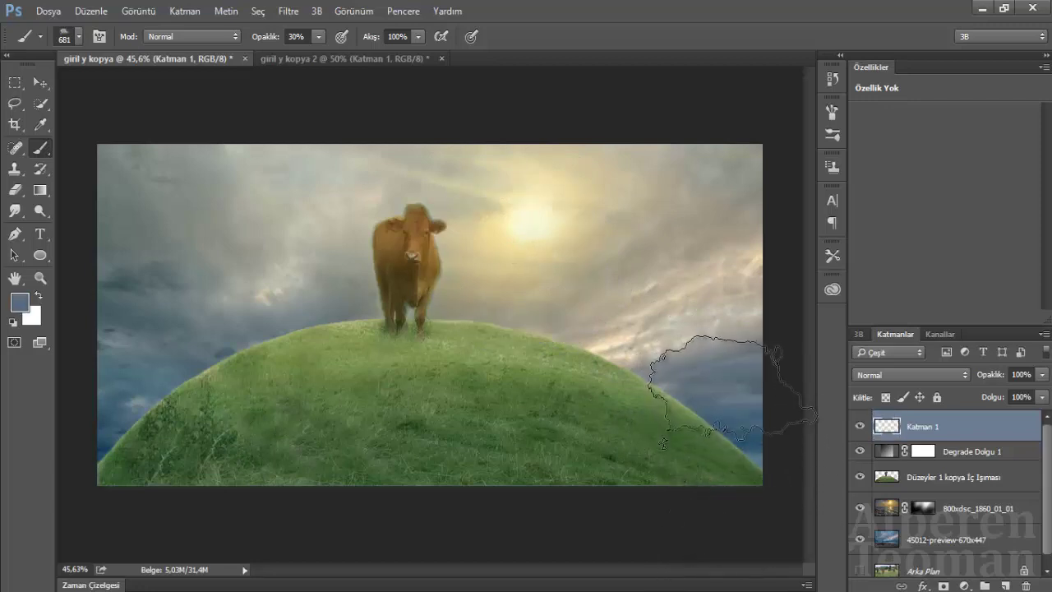
alt+click(735, 298)
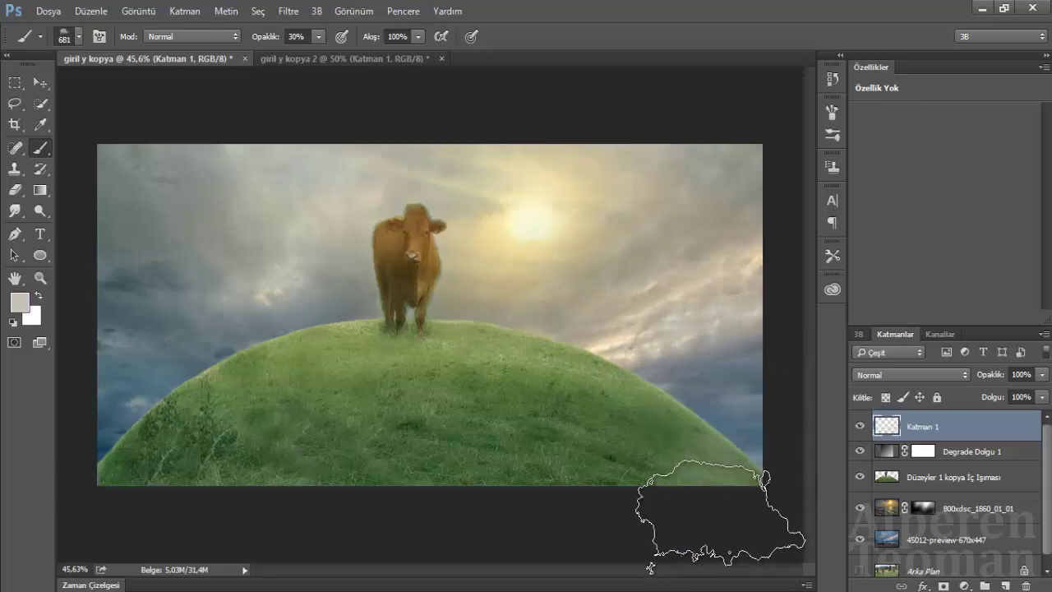
key(6)
mouse_move(721, 514)
mouse_down()
mouse_move(239, 475)
mouse_move(25, 409)
mouse_up()
key(ctrl+z)
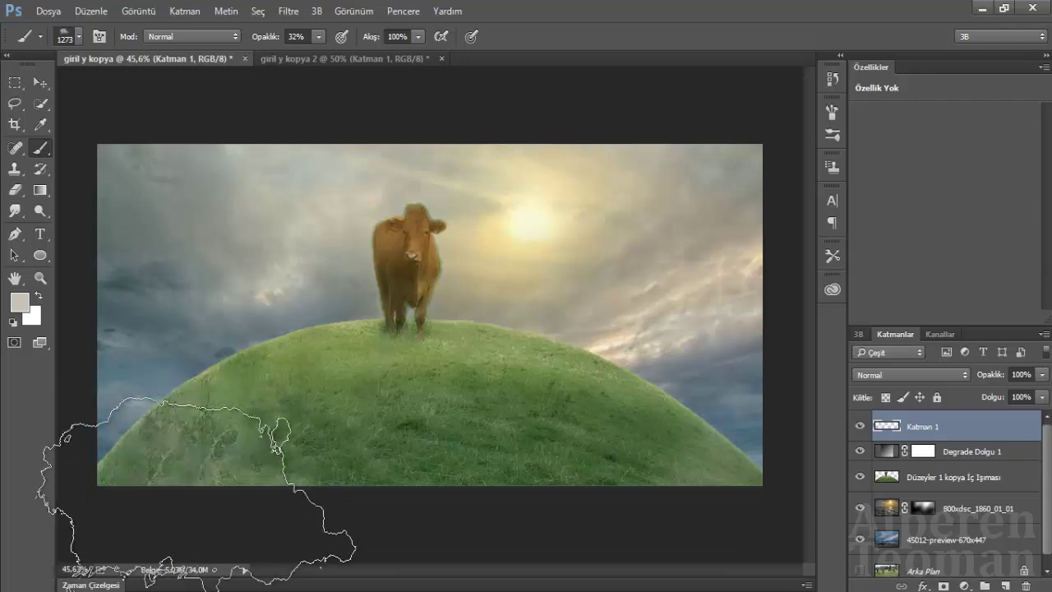
drag(200, 493, 815, 475)
- Sample pale yellow near the sun and paint warm haze across the image bottom and lower right
scroll(219, 337, down, 2)
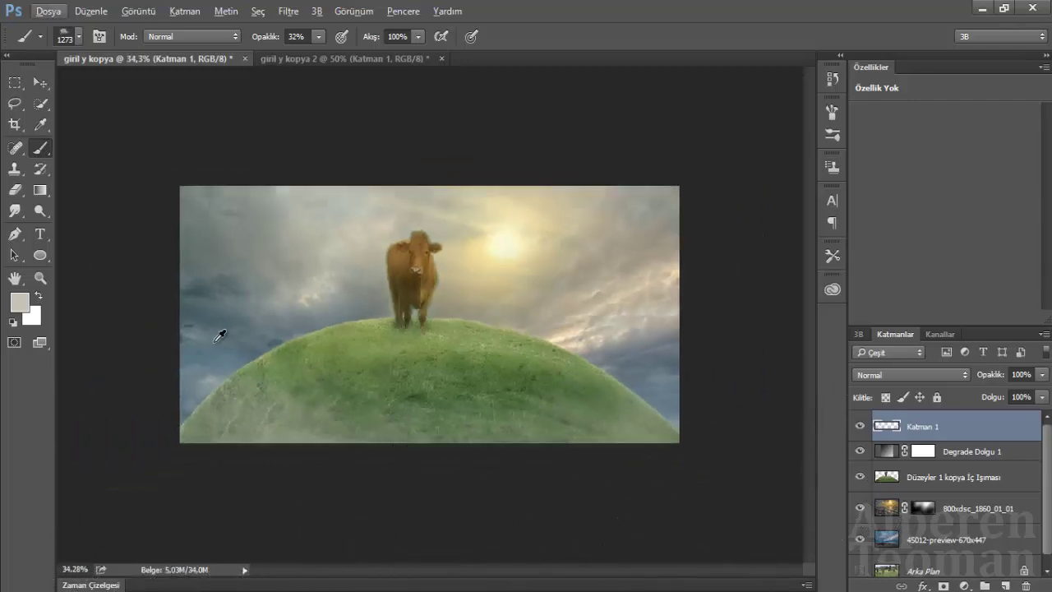
alt+click(497, 257)
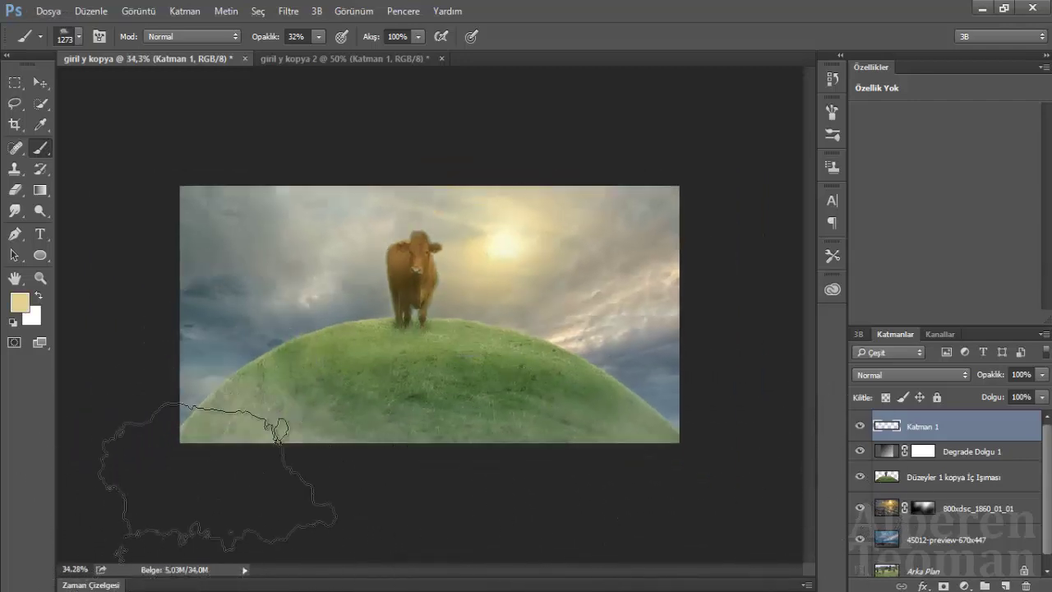
drag(713, 464, 598, 493)
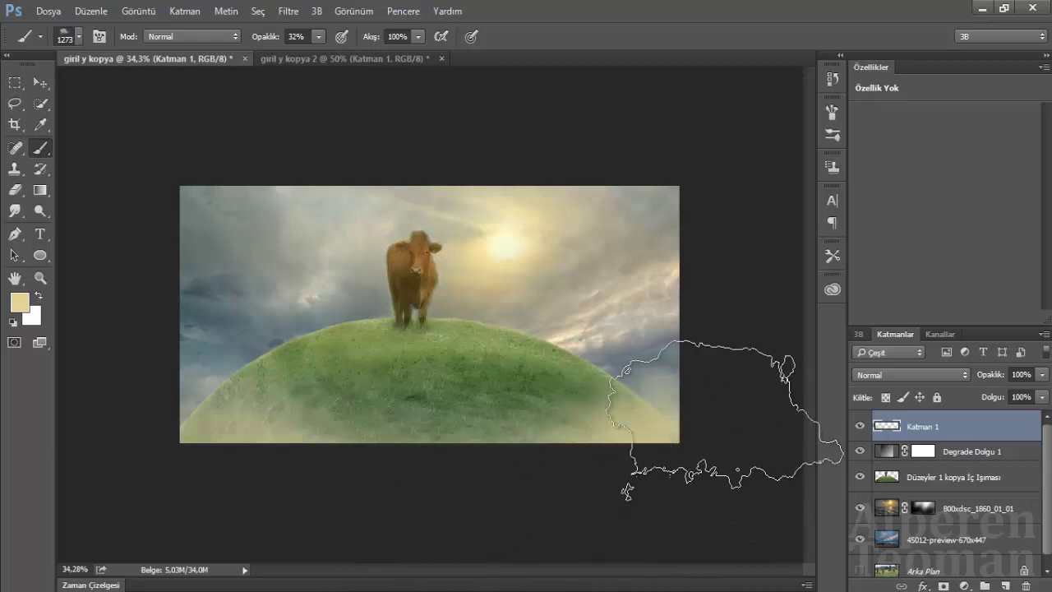
alt+click(646, 361)
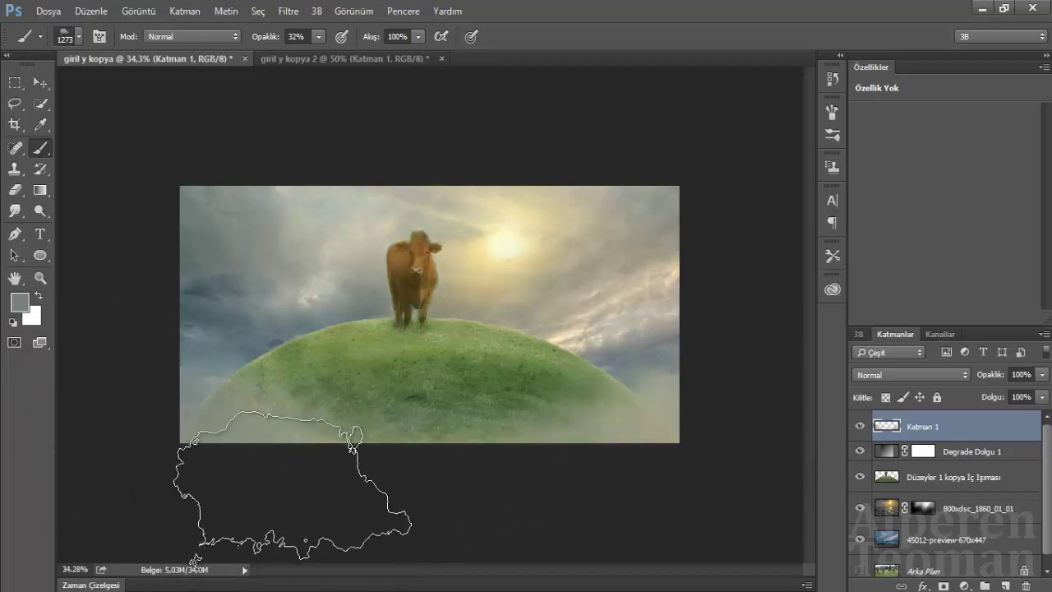
scroll(598, 469, up, 2)
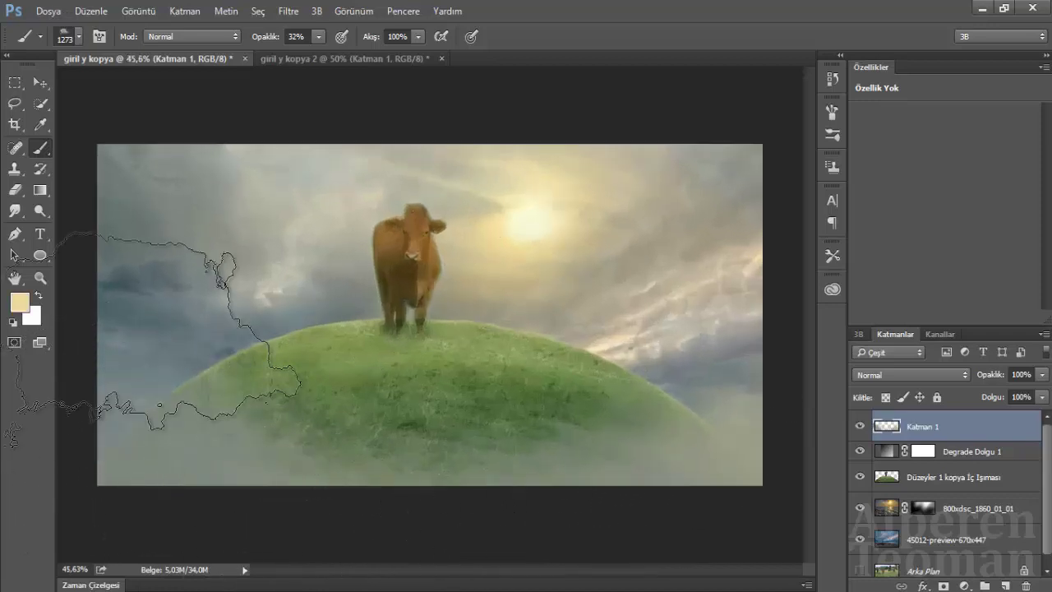
alt+click(499, 237)
drag(206, 493, 707, 526)
drag(682, 567, 658, 493)
- Shrink the brush and add a layer mask to the fog layer Katman 1
scroll(657, 329, down, 2)
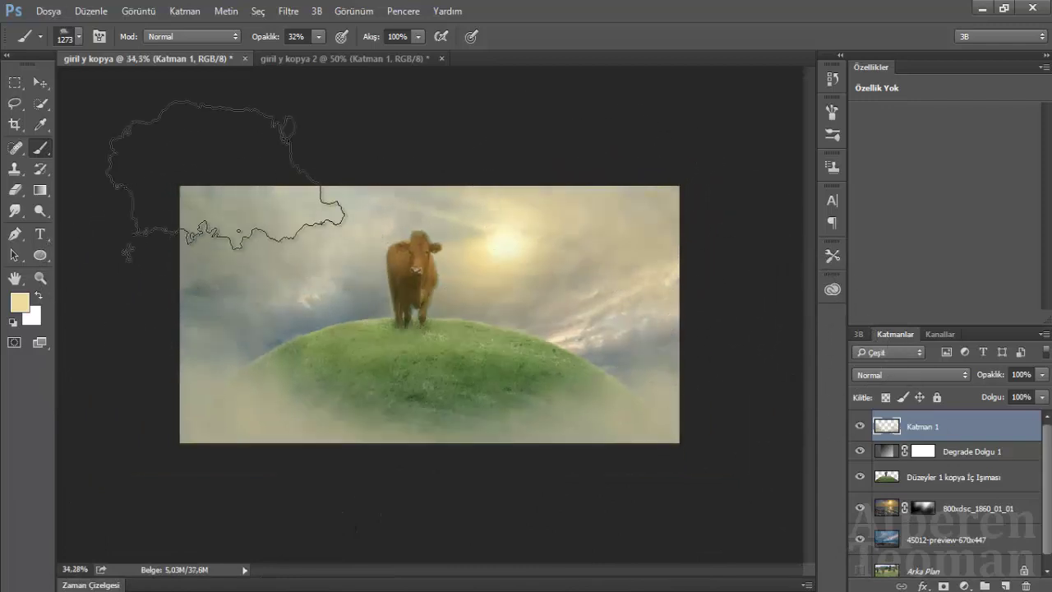
scroll(377, 291, up, 1)
drag(377, 291, 345, 290)
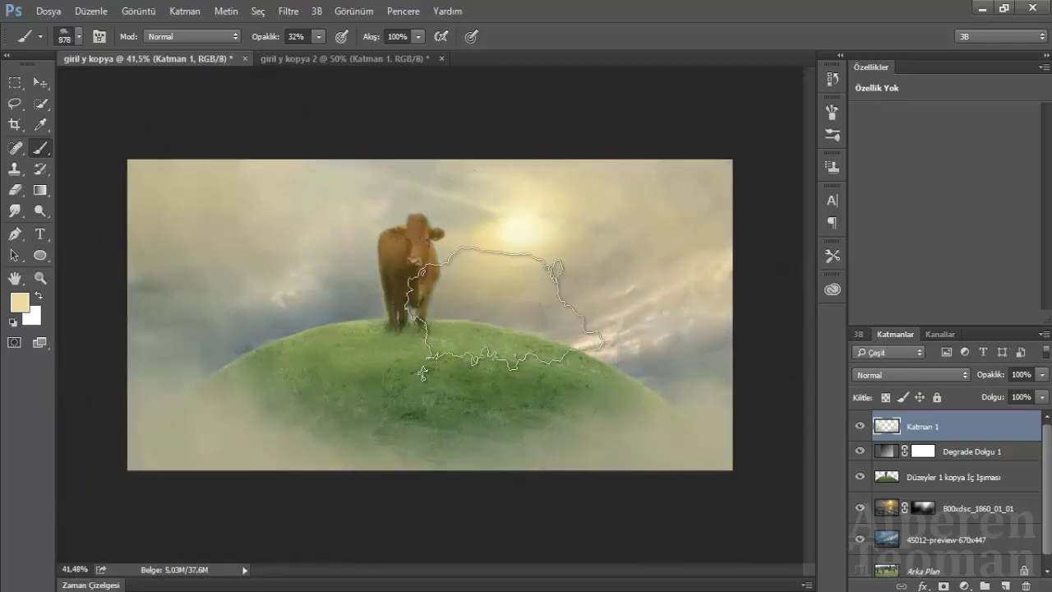
click(943, 585)
- Paint black on Katman 1's mask to hide fog over the left and centre of the hill
key(d)
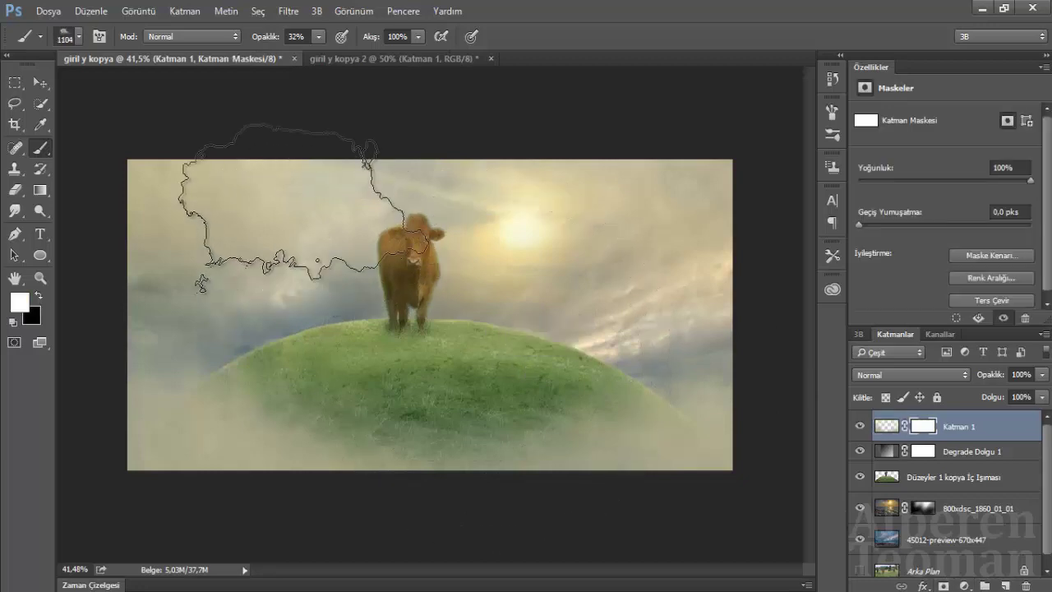
key(x)
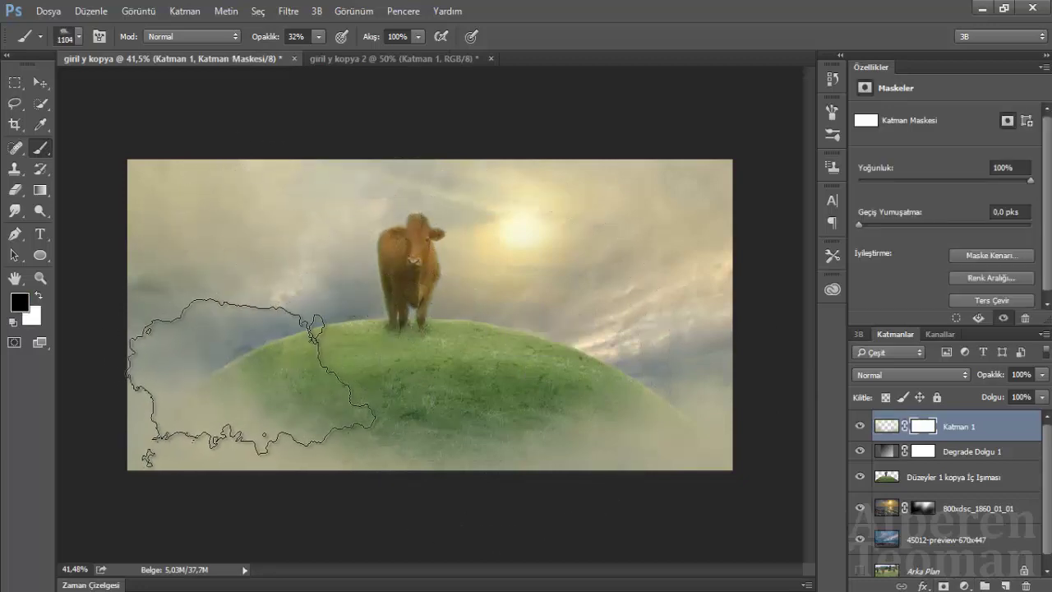
mouse_move(258, 379)
mouse_down()
mouse_move(429, 230)
mouse_move(563, 329)
mouse_up()
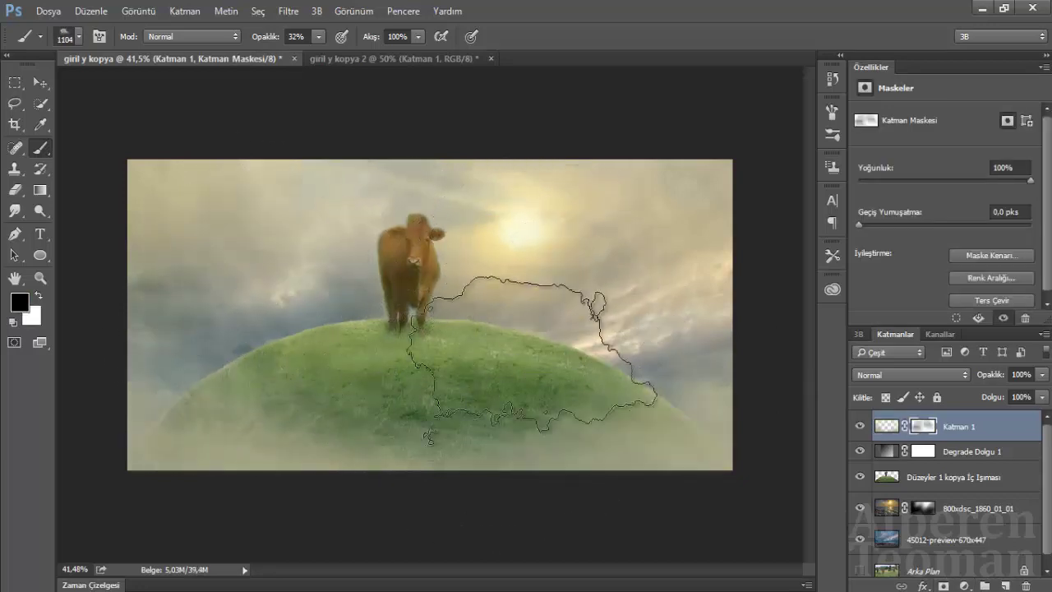
scroll(431, 324, up, 1)
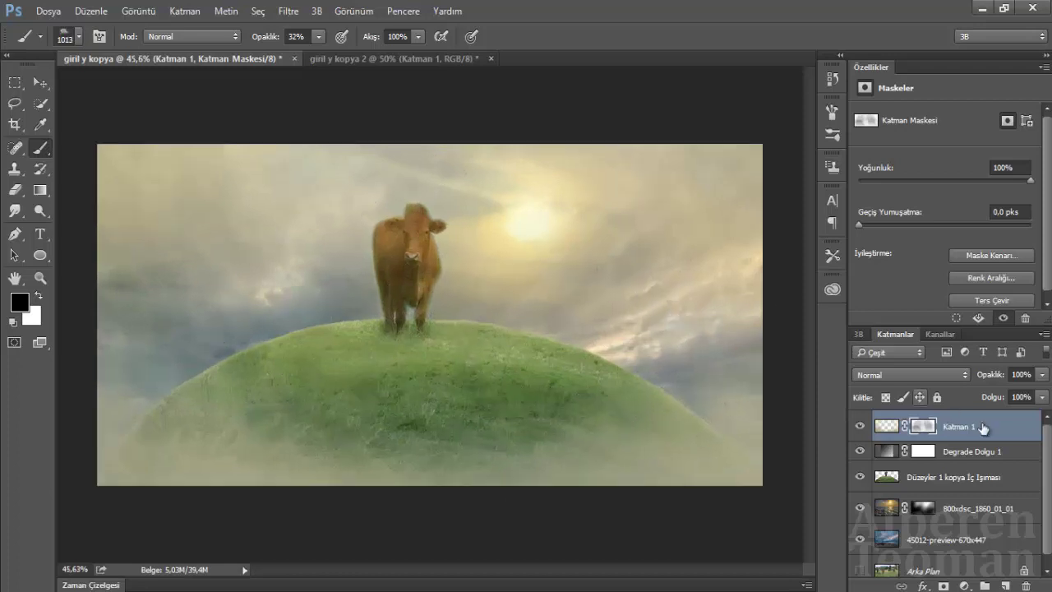
click(936, 478)
alt+click(163, 226)
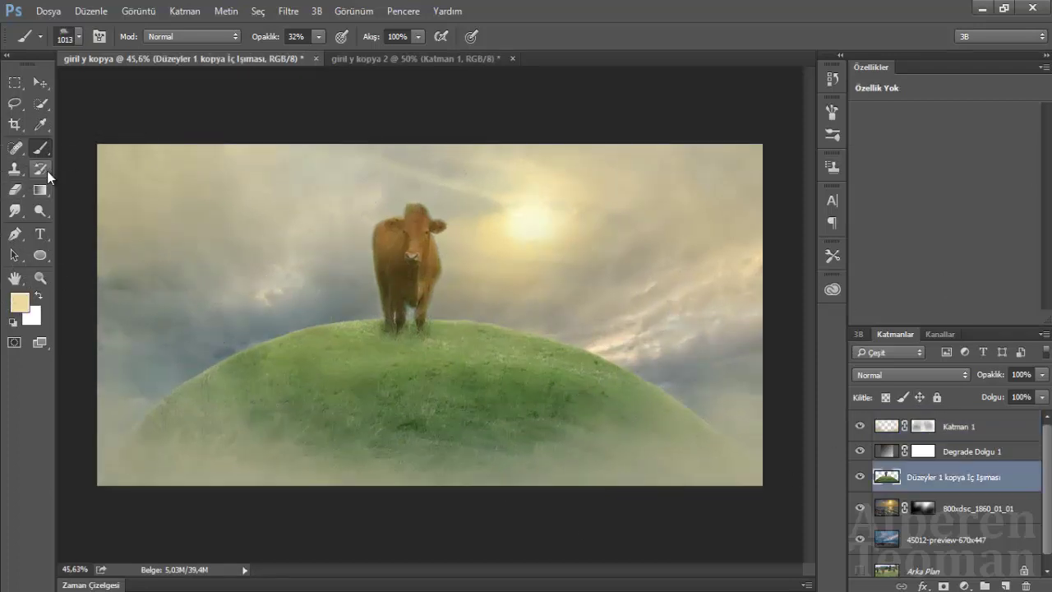
- Switch to the Blur tool and size its brush to about 206 px
click(14, 213)
click(86, 209)
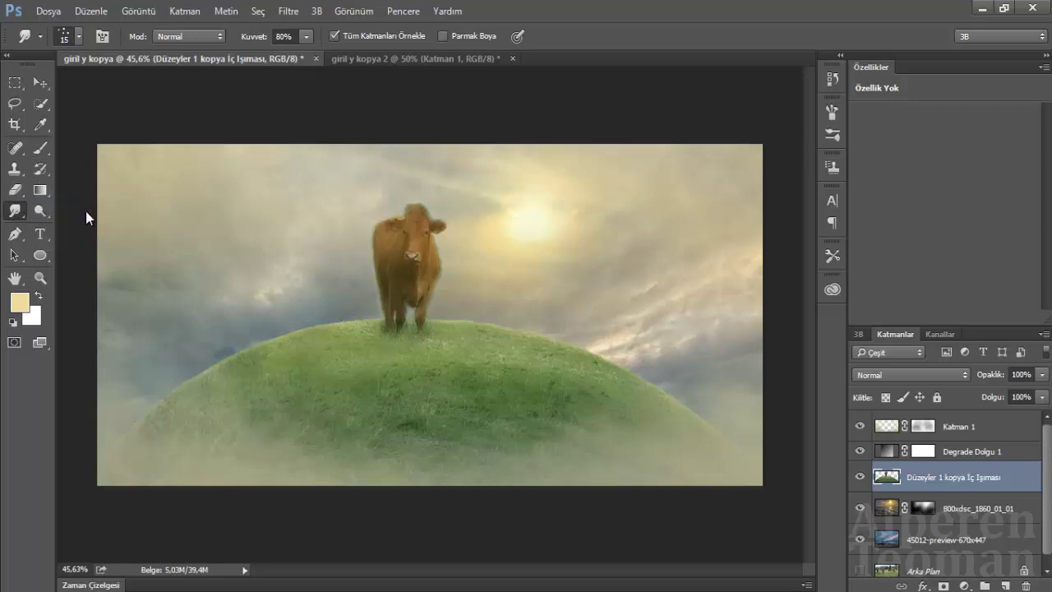
scroll(307, 352, up, 4)
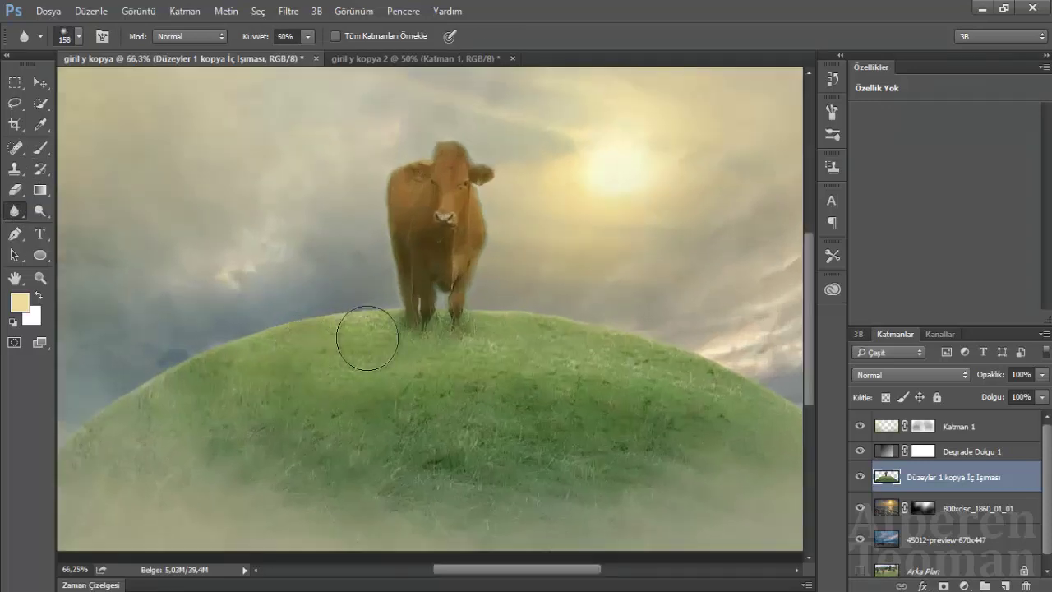
drag(359, 333, 340, 334)
scroll(579, 399, right, 2)
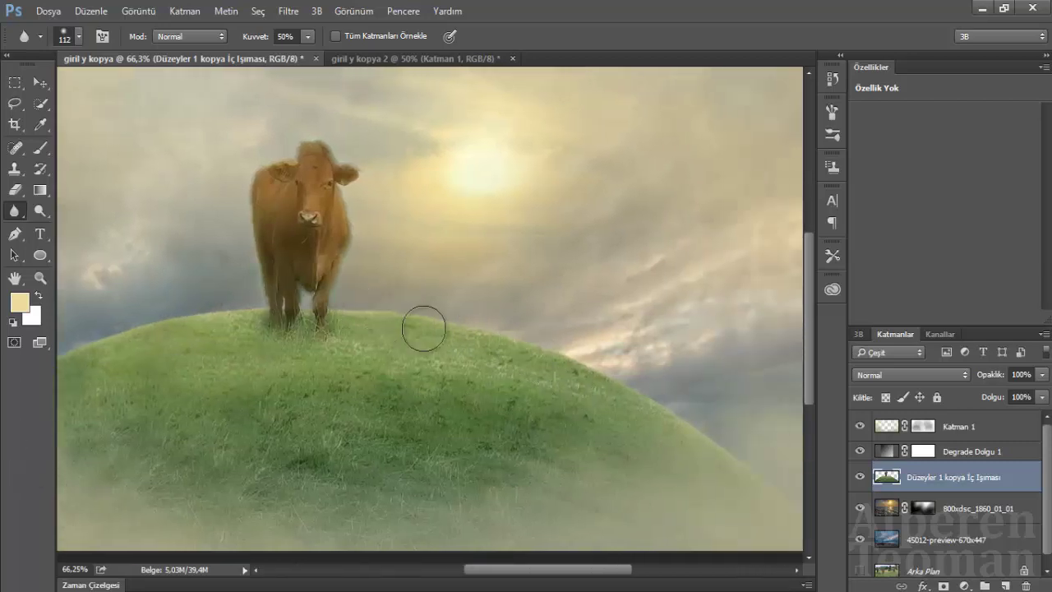
drag(556, 361, 599, 382)
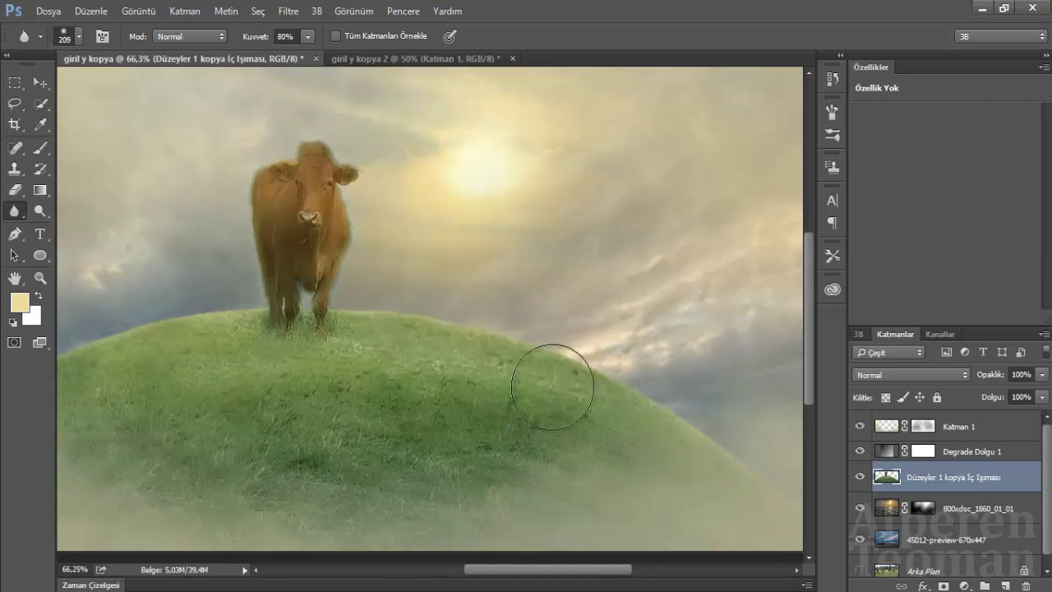
- Blur along the hilltop edge and around the cow, shrinking the brush down to 76
scroll(534, 481, down, 1)
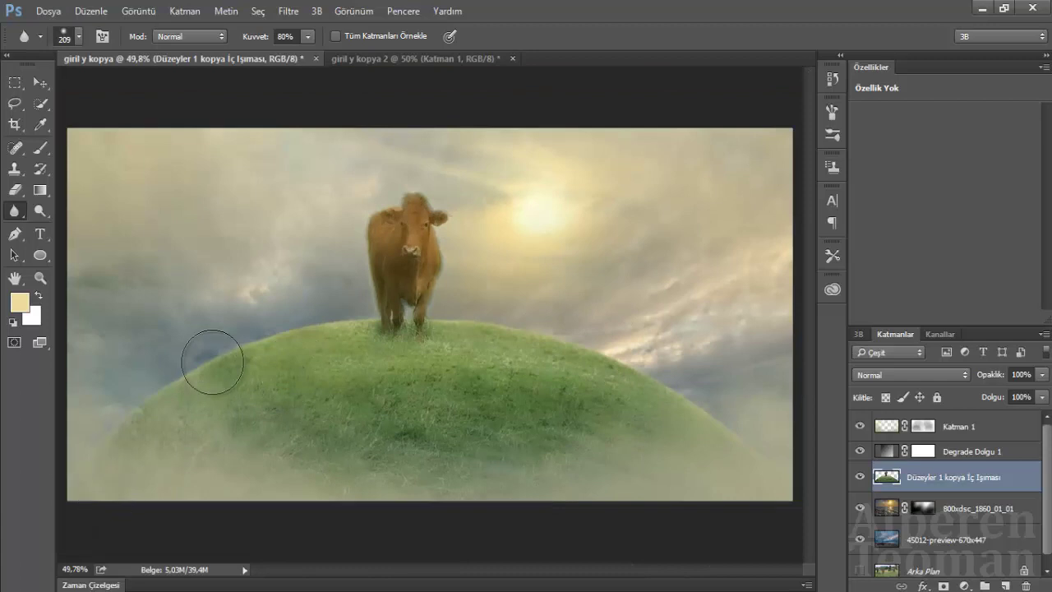
drag(230, 371, 237, 357)
scroll(504, 181, up, 3)
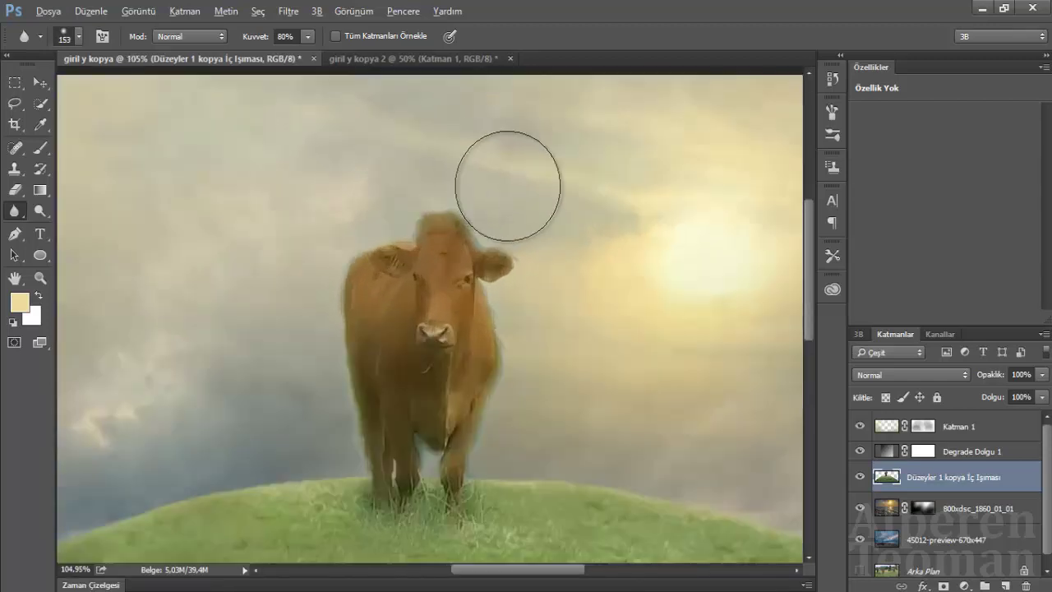
scroll(540, 244, up, 2)
drag(542, 240, 520, 238)
scroll(536, 240, down, 2)
drag(587, 359, 567, 348)
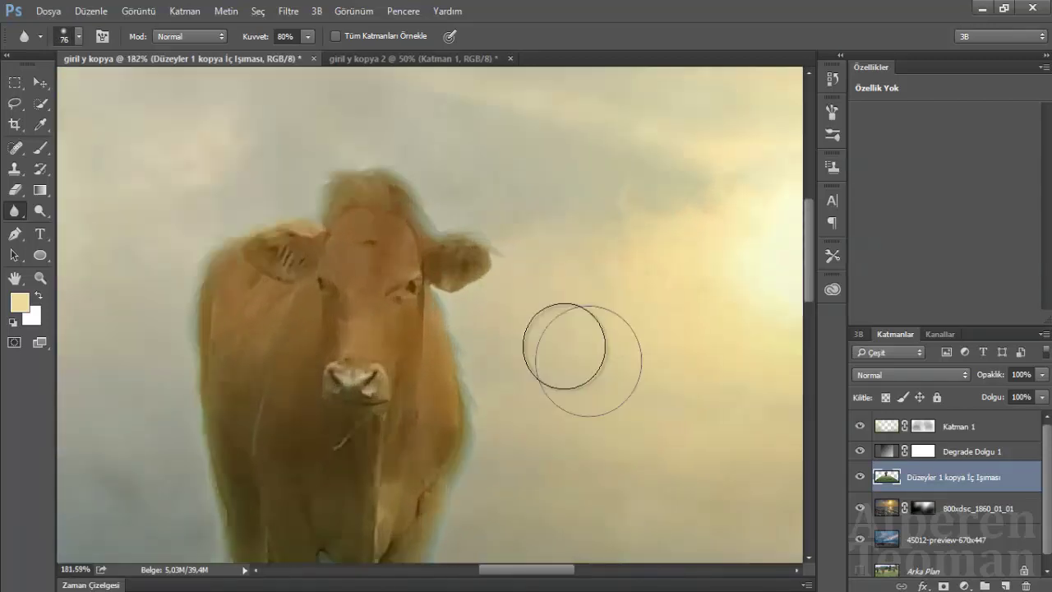
scroll(559, 368, down, 1)
scroll(623, 457, down, 1)
scroll(624, 457, down, 2)
scroll(559, 337, down, 1)
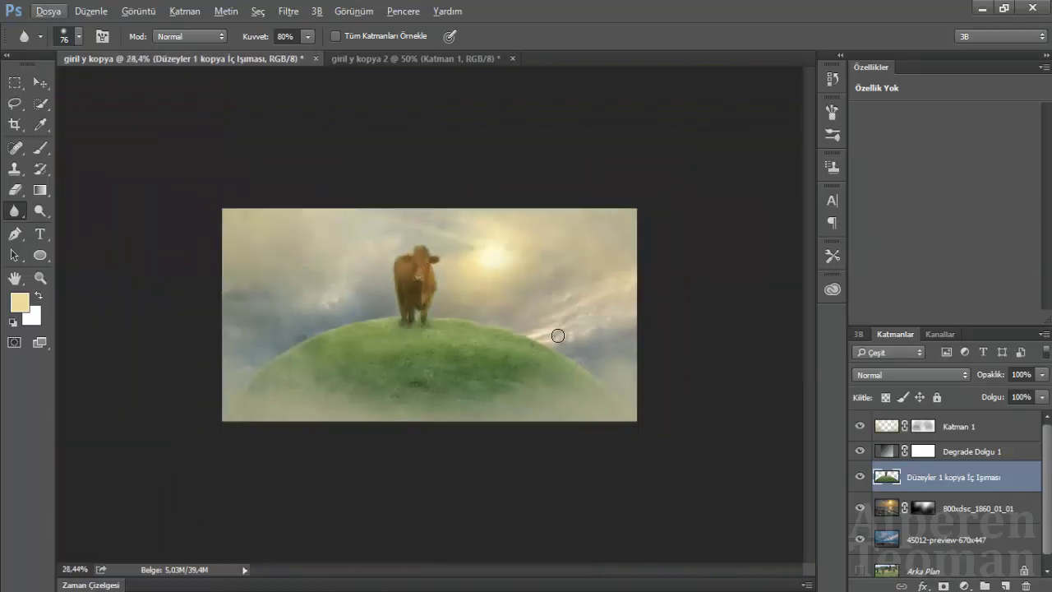
scroll(550, 343, up, 1)
scroll(550, 343, up, 1)
- Merge visible layers into Katman 2 and give it a -50 Camera Raw vignette
click(954, 432)
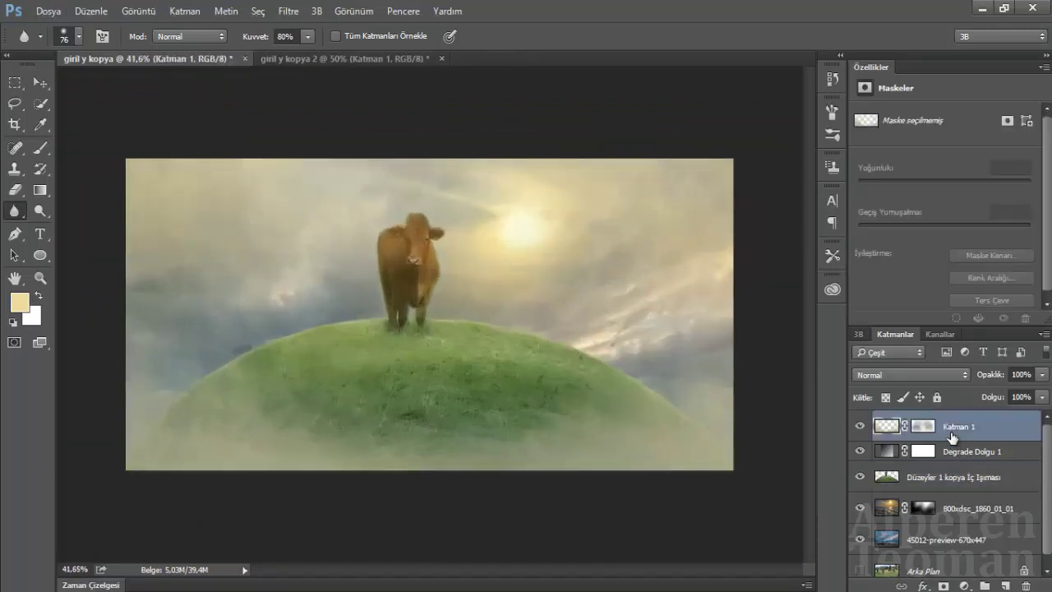
key(ctrl+shift+alt+e)
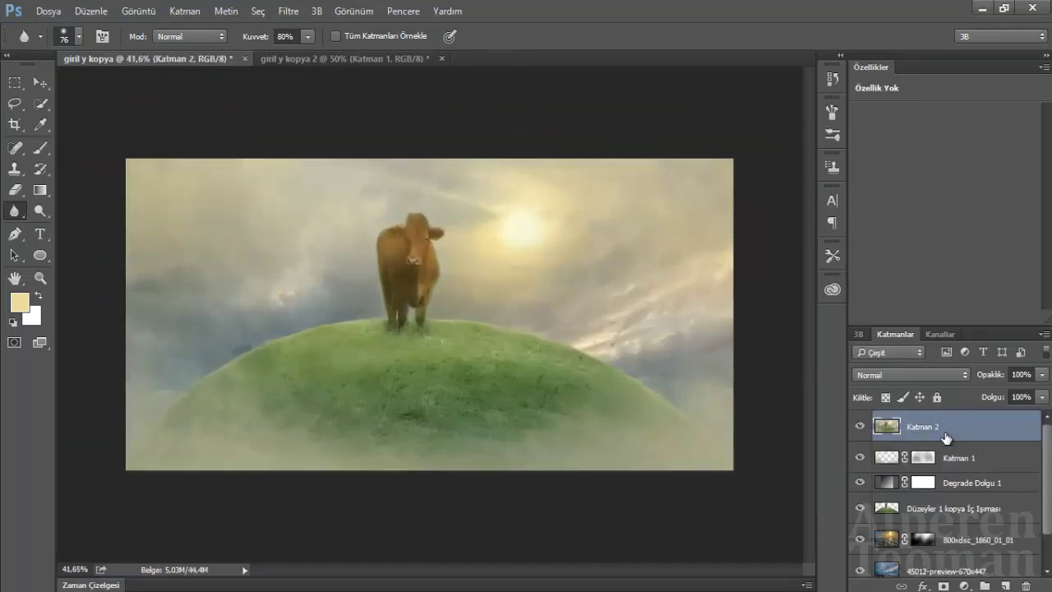
scroll(429, 260, up, 1)
click(287, 11)
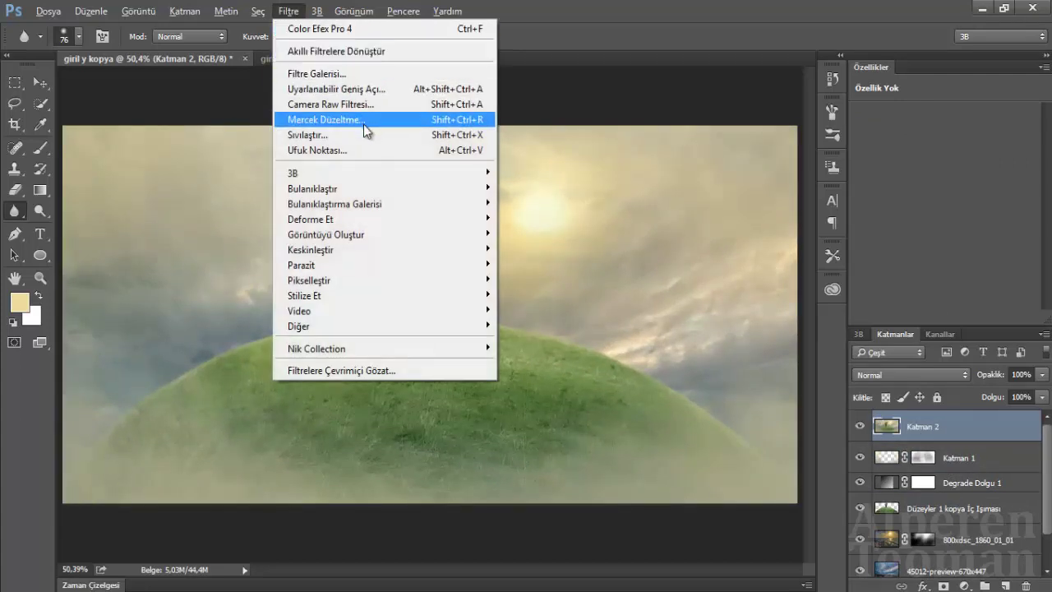
click(371, 104)
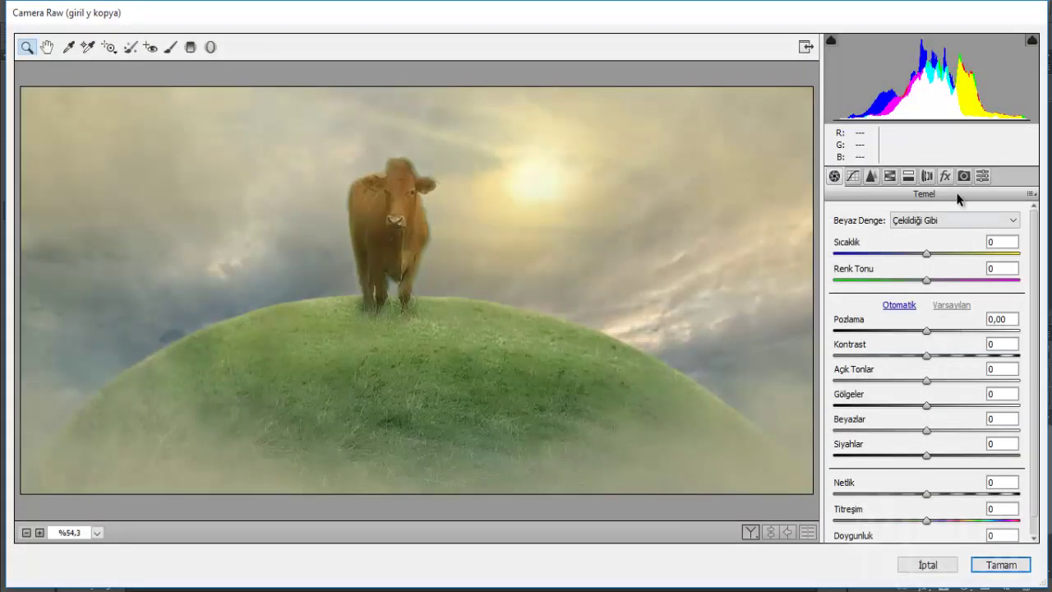
click(945, 176)
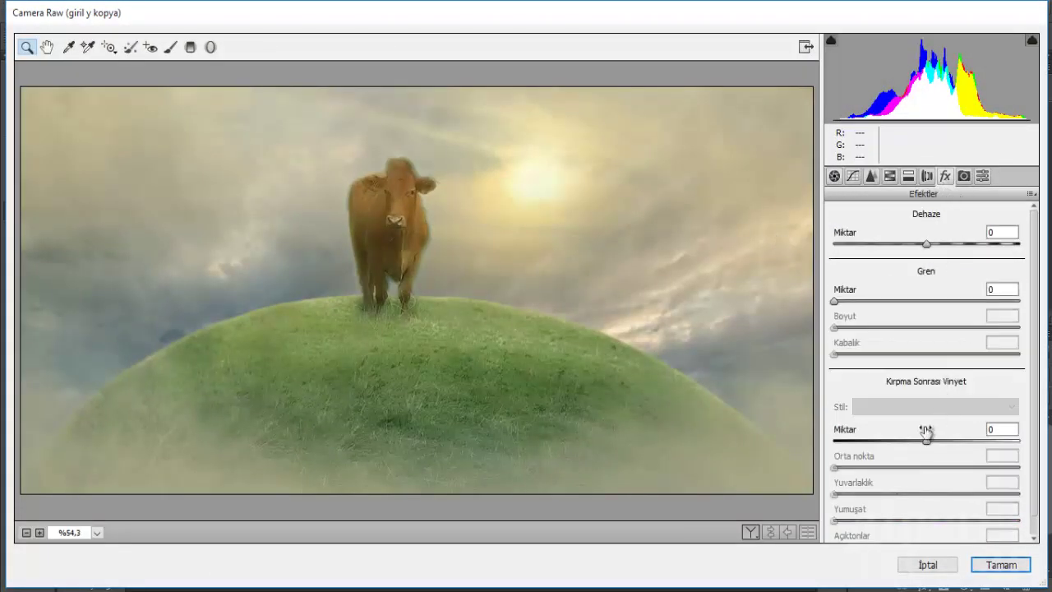
mouse_move(926, 439)
mouse_down()
mouse_move(878, 441)
mouse_move(999, 432)
mouse_move(972, 433)
mouse_up()
- Set Camera Raw whites +51, shadows +23, contrast -3 and temperature +3, then apply
click(834, 176)
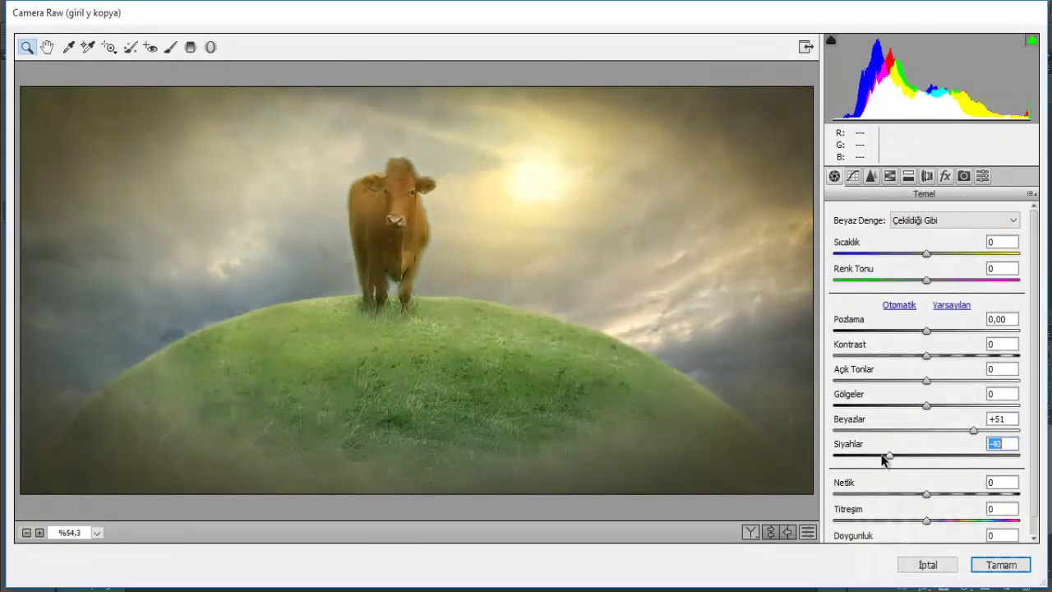
drag(885, 456, 1009, 450)
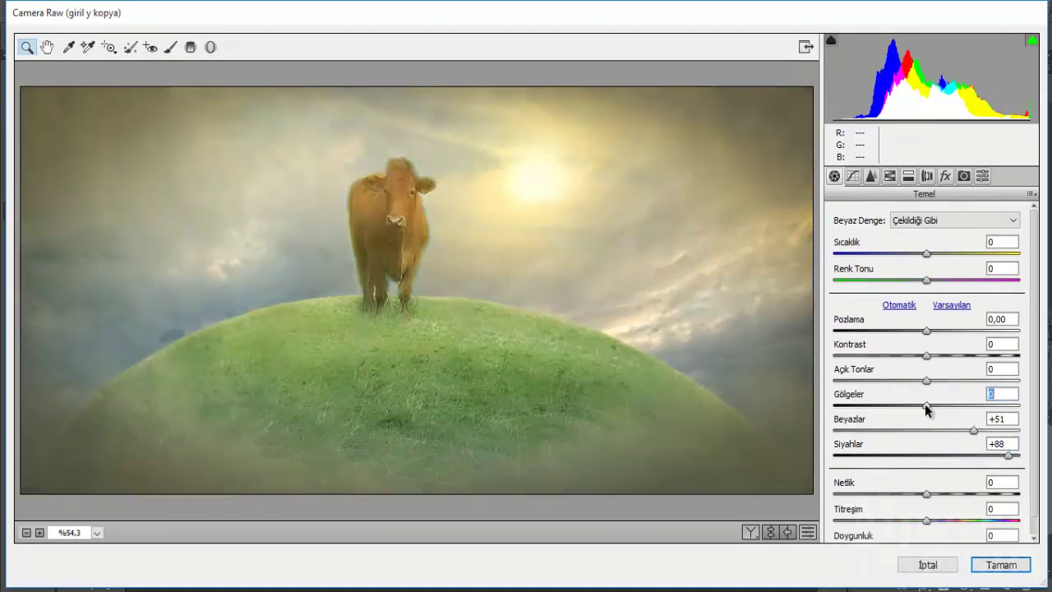
drag(834, 405, 977, 420)
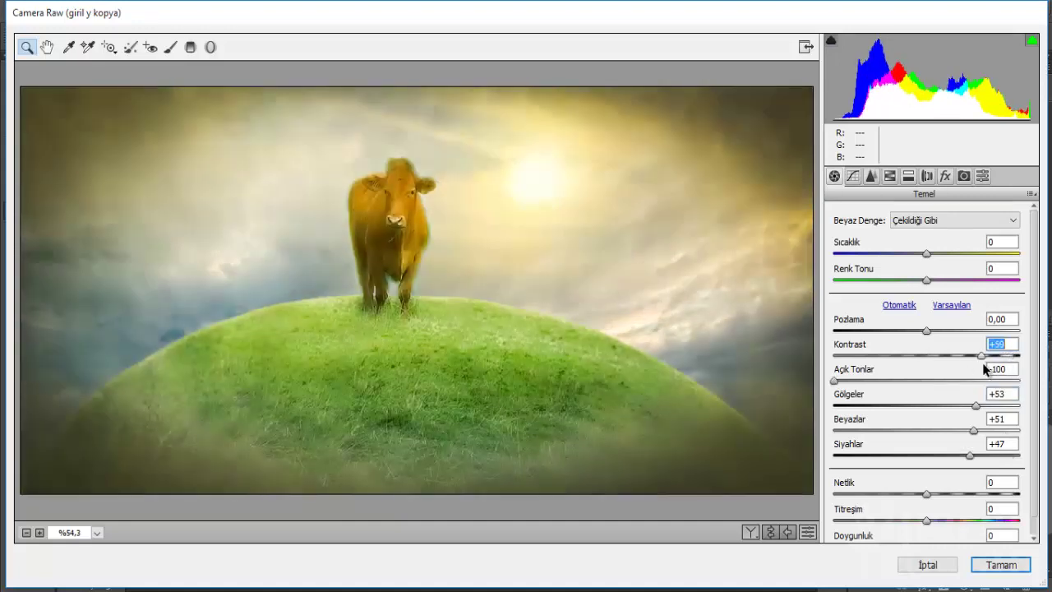
drag(945, 368, 925, 367)
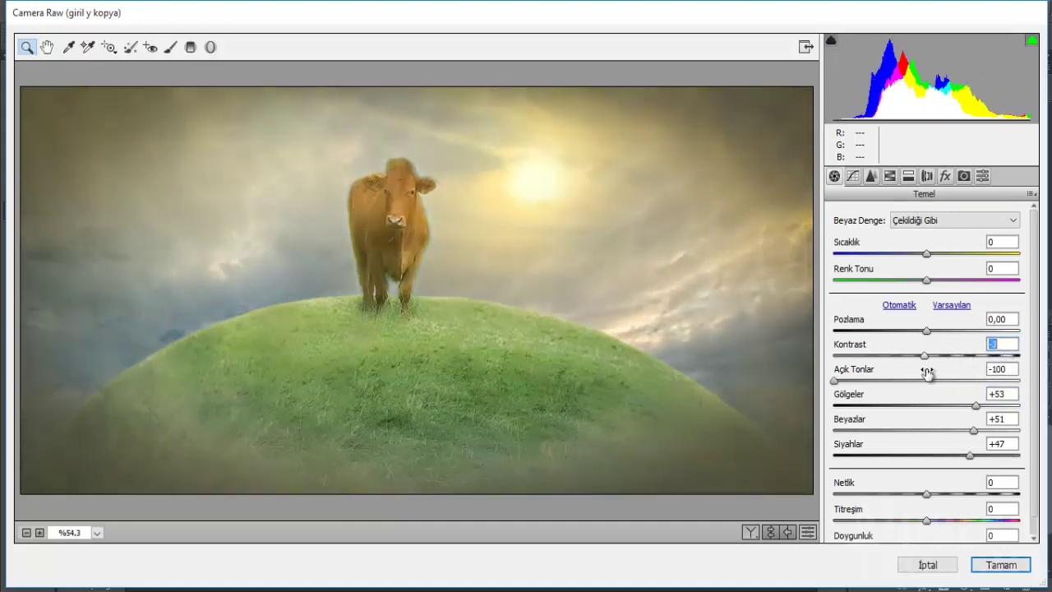
drag(975, 406, 945, 406)
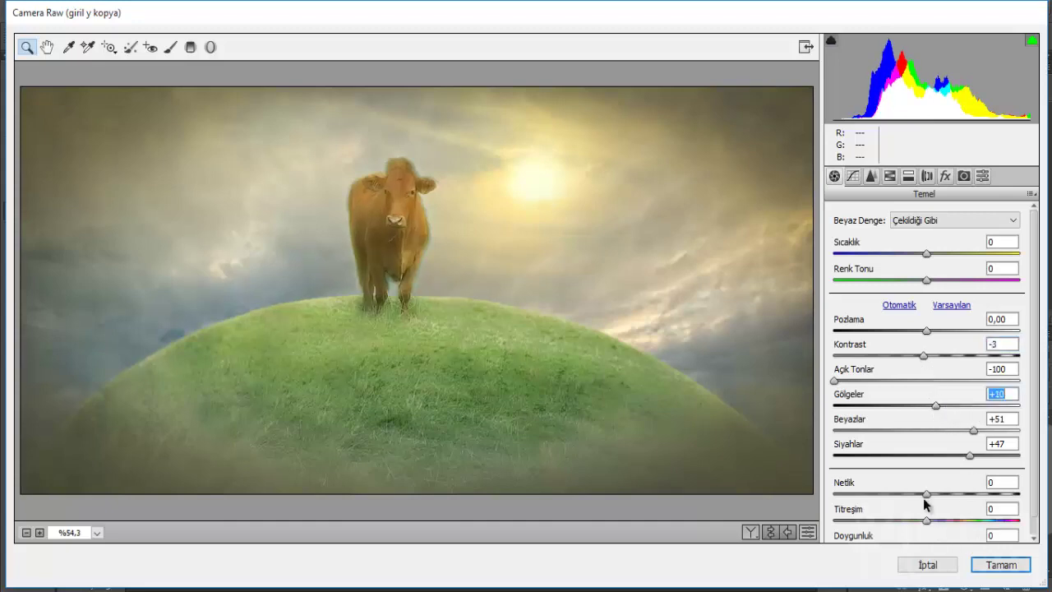
mouse_move(926, 494)
mouse_down()
mouse_move(951, 493)
mouse_move(927, 493)
mouse_up()
click(928, 254)
drag(928, 253, 931, 256)
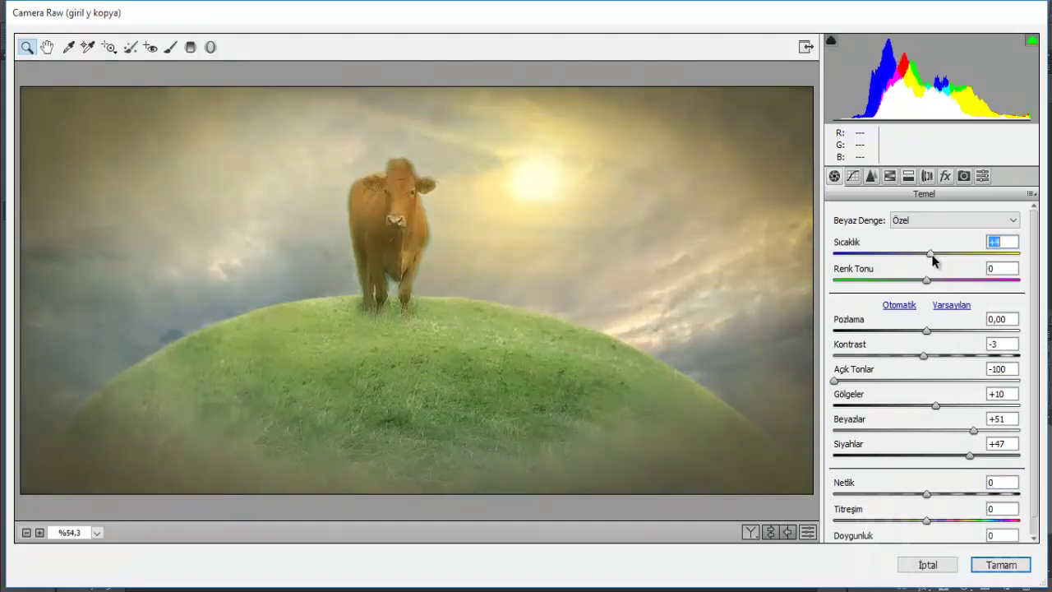
click(1010, 567)
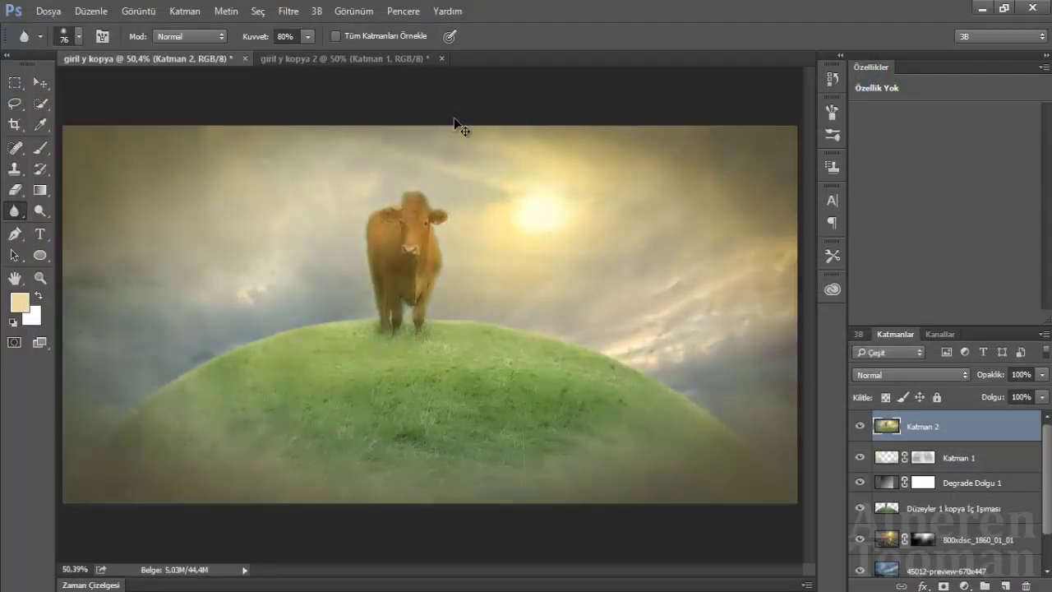
- Duplicate Katman 2, apply Color Efex Pro 4 Film Efex: Vintage, then duplicate the copy again
key(ctrl+j)
click(287, 11)
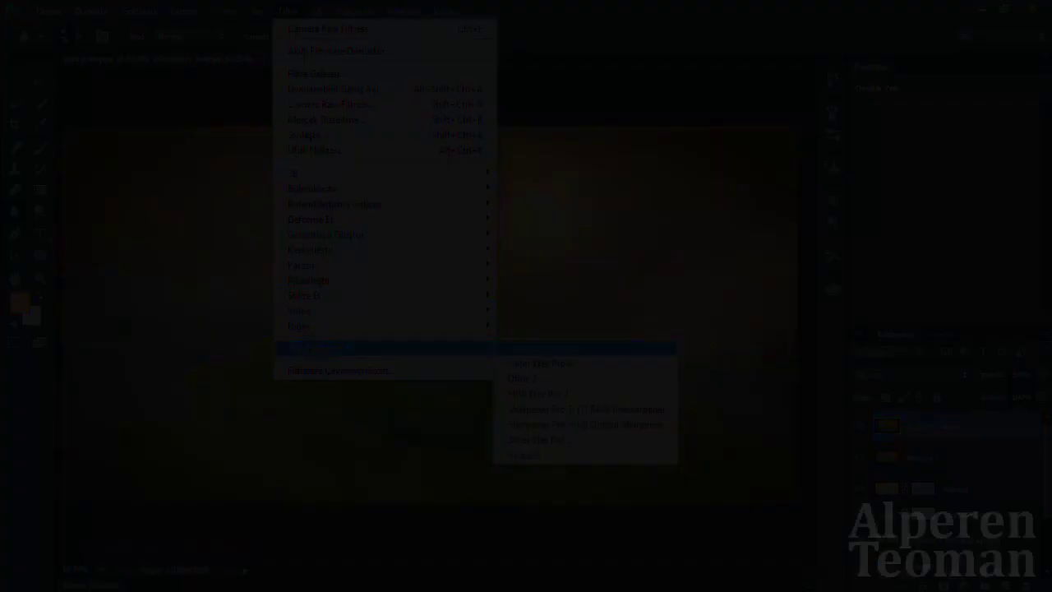
mouse_move(385, 348)
click(543, 364)
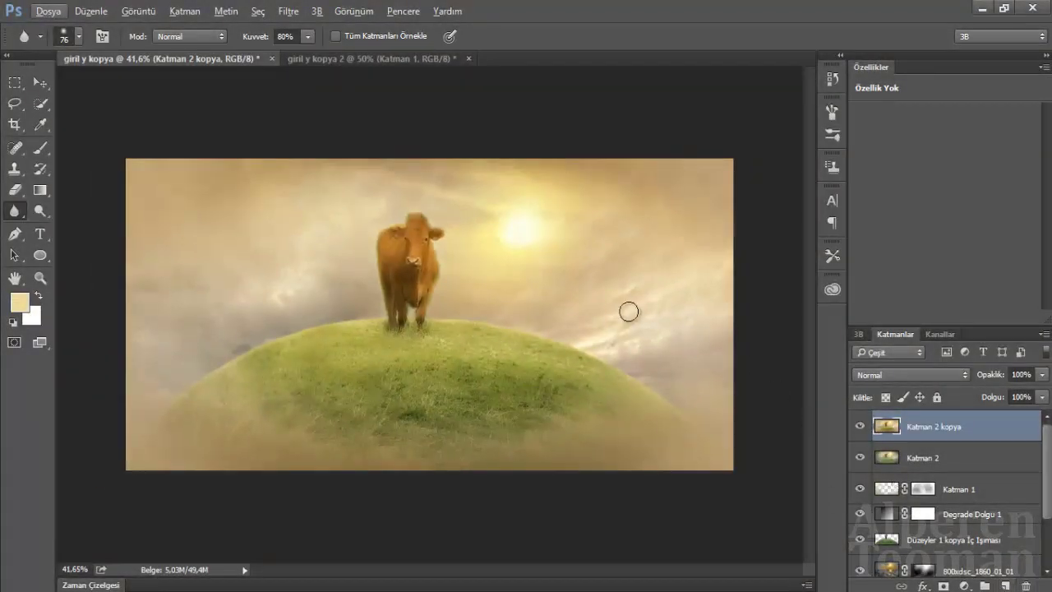
scroll(504, 304, up, 1)
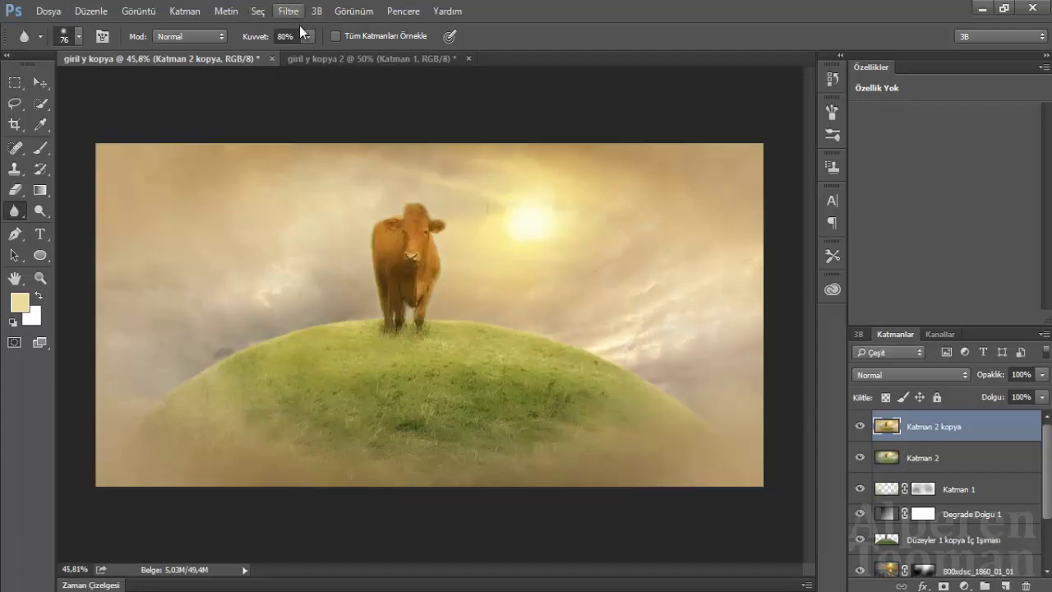
key(ctrl+j)
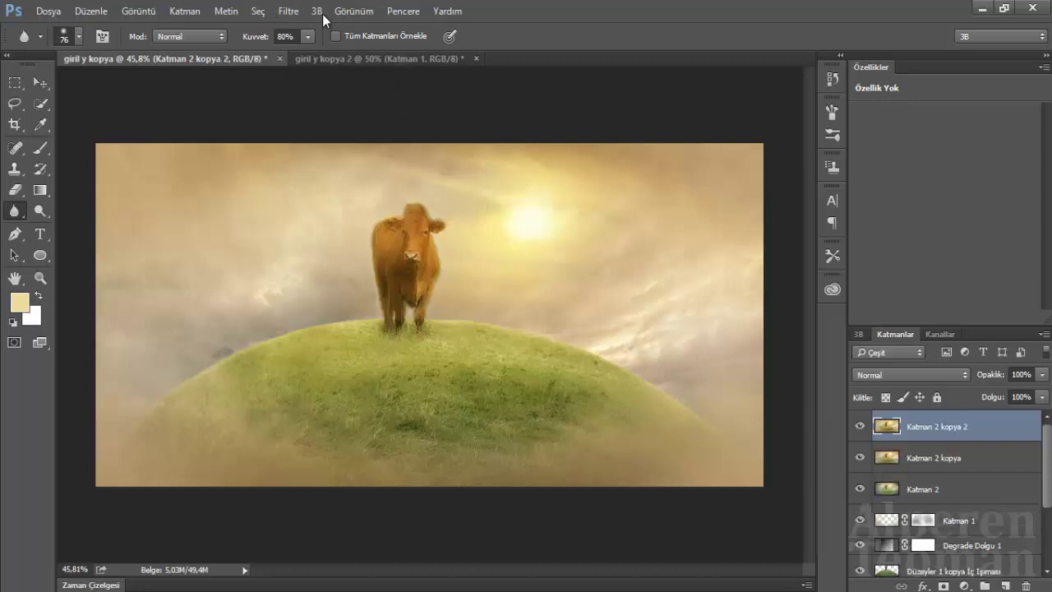
- Blur Katman 2 kopya 2 with Gauss Bulanıklığı at radius 11,4 and add an empty layer mask
click(288, 10)
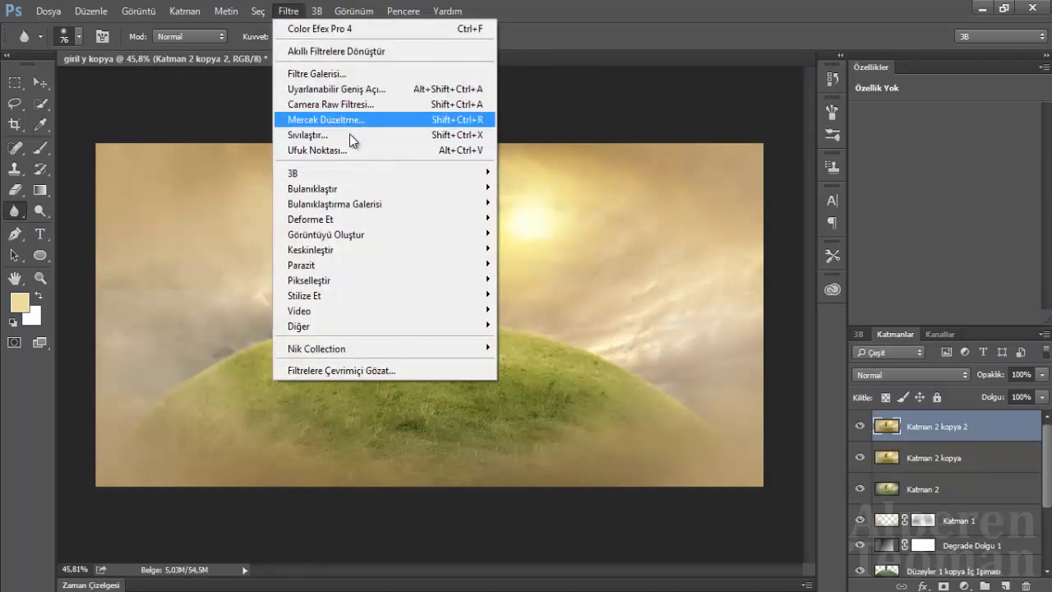
mouse_move(379, 204)
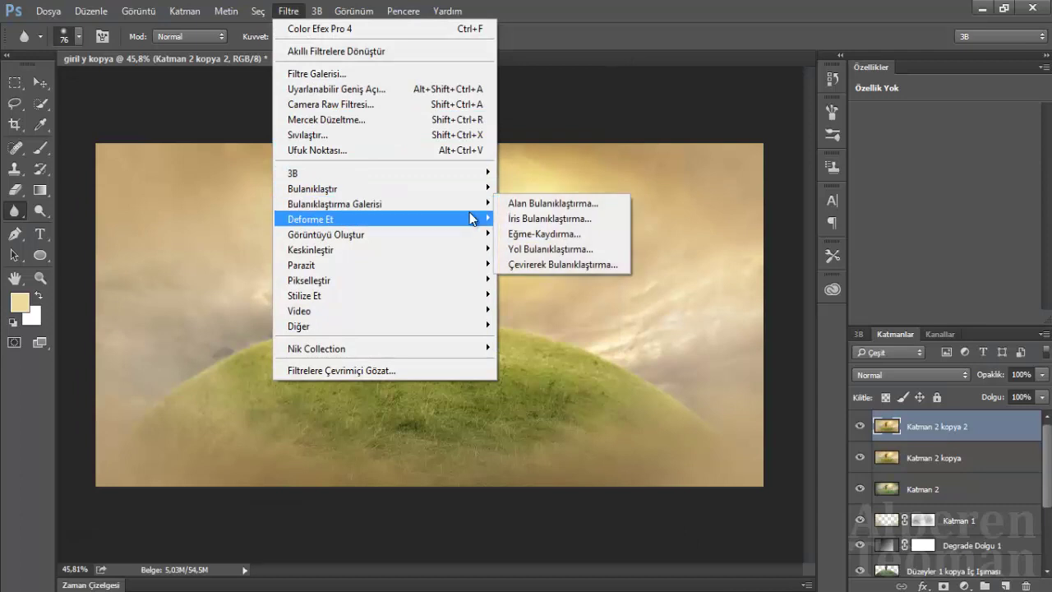
mouse_move(334, 204)
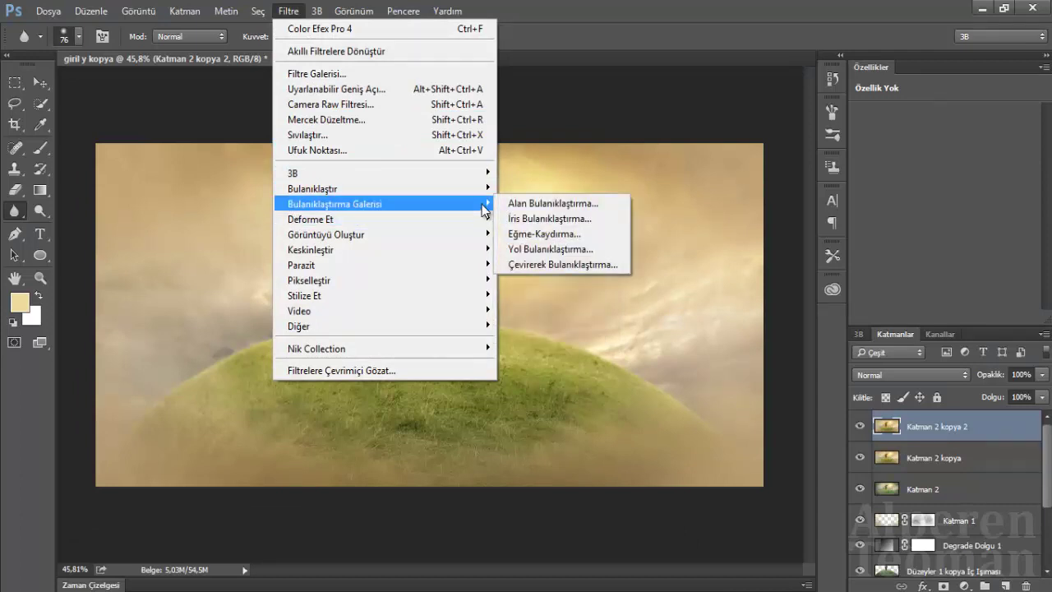
click(549, 235)
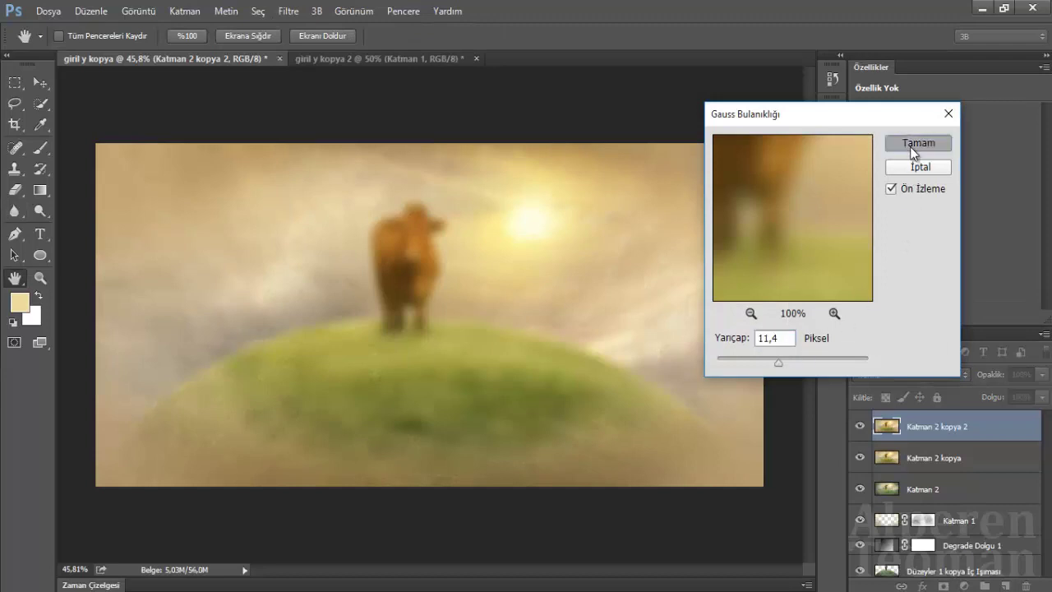
click(912, 144)
click(944, 585)
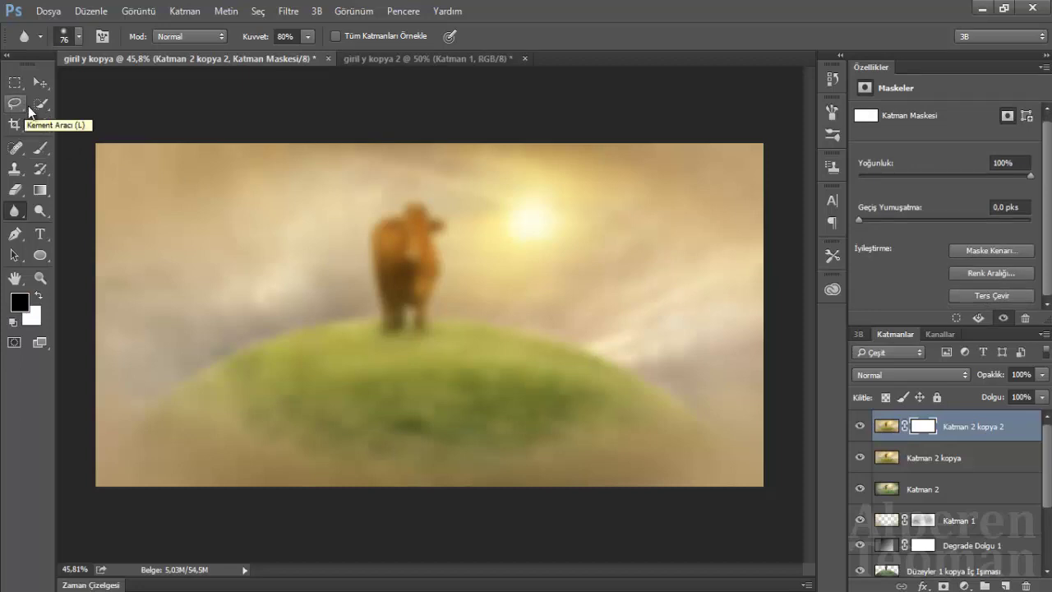
- Paint black on the mask to hide the blur over the cow and hilltop, tuning brush size and strength
click(40, 147)
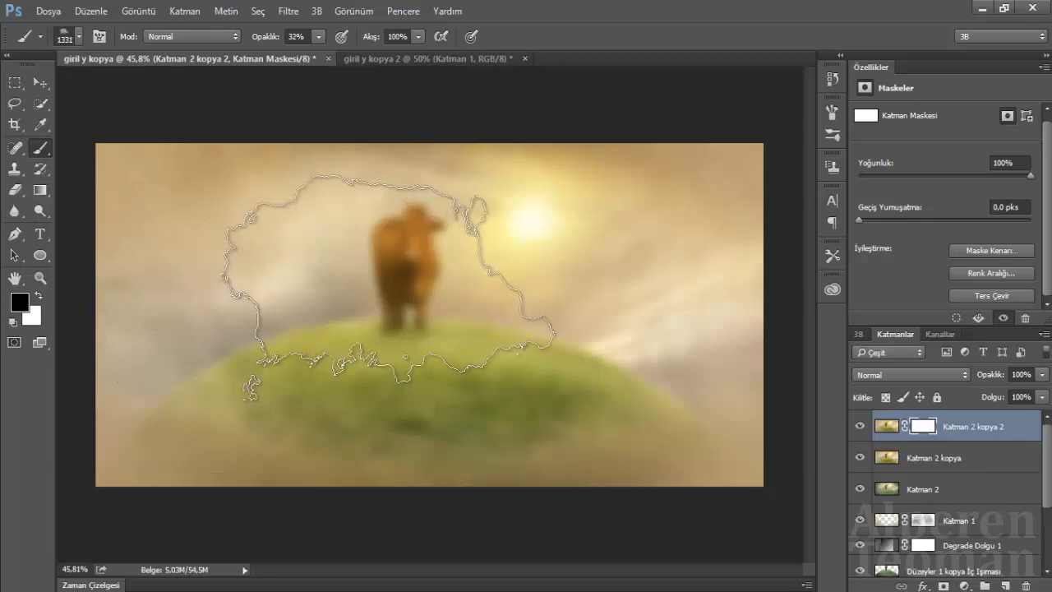
mouse_move(393, 275)
mouse_down()
mouse_move(234, 271)
mouse_move(528, 276)
mouse_move(542, 288)
mouse_move(456, 288)
mouse_move(489, 300)
mouse_move(333, 378)
mouse_move(598, 439)
mouse_move(441, 257)
mouse_move(493, 253)
mouse_up()
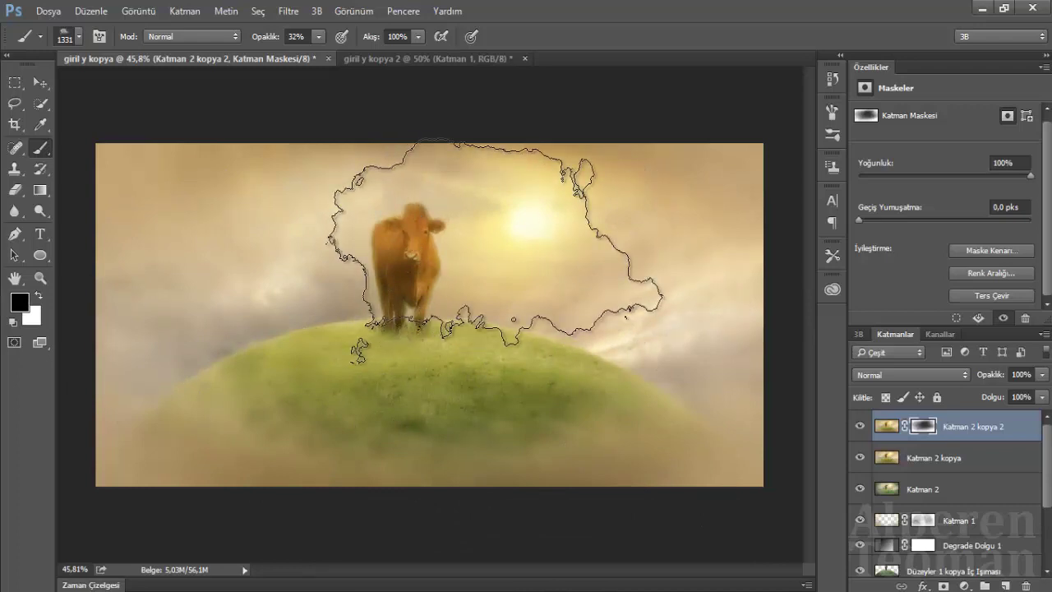
key(0)
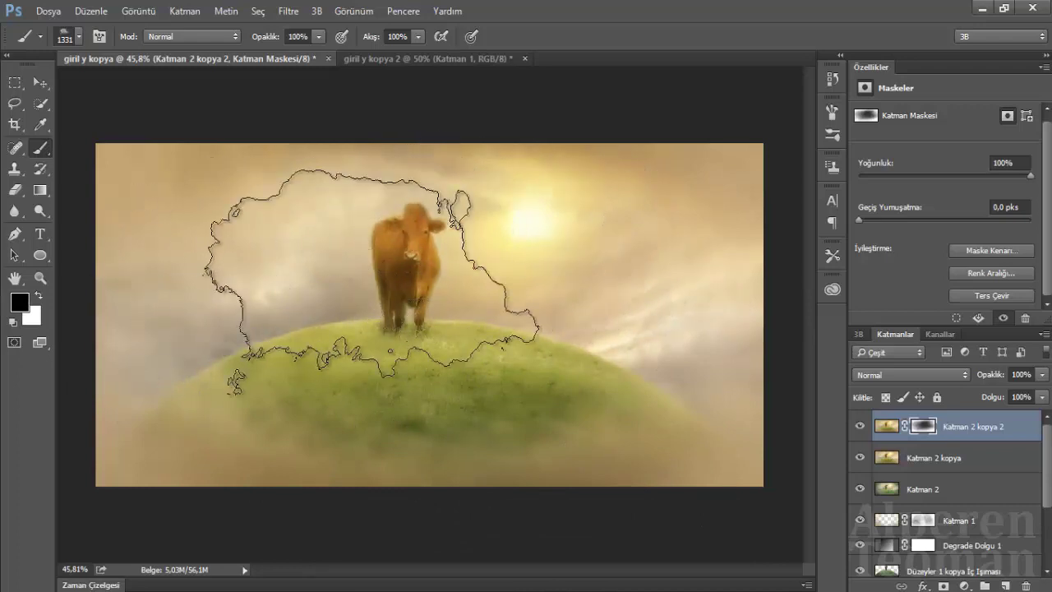
drag(405, 272, 743, 304)
drag(542, 271, 526, 270)
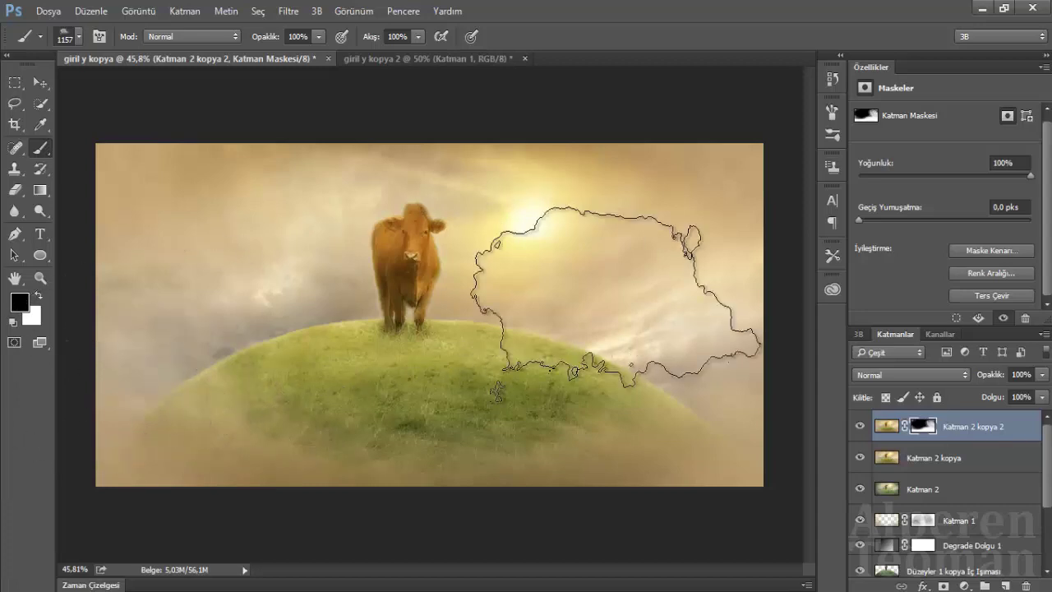
key(x)
drag(329, 307, 355, 309)
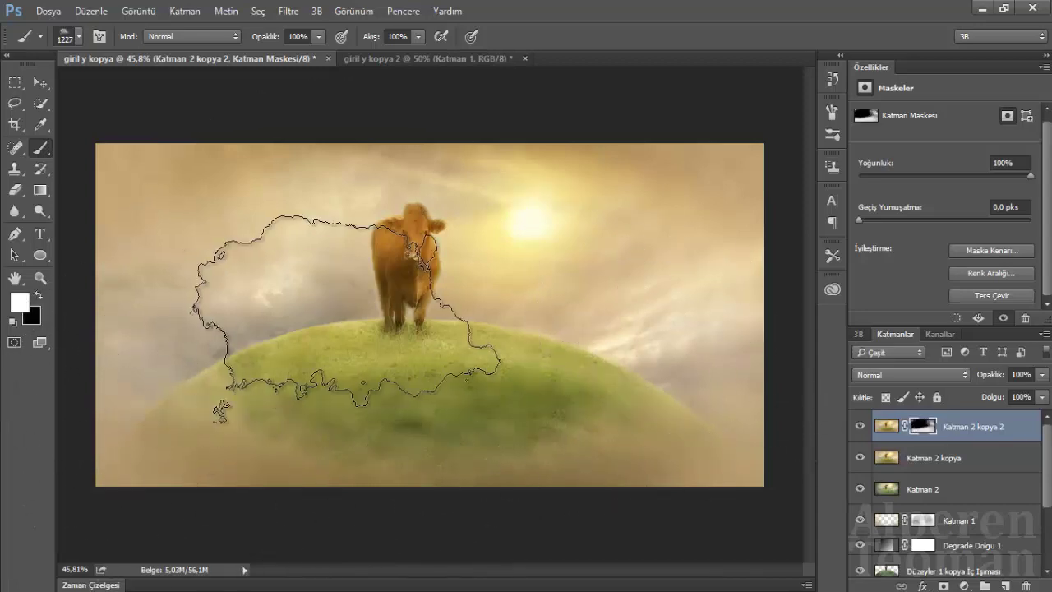
key(3)
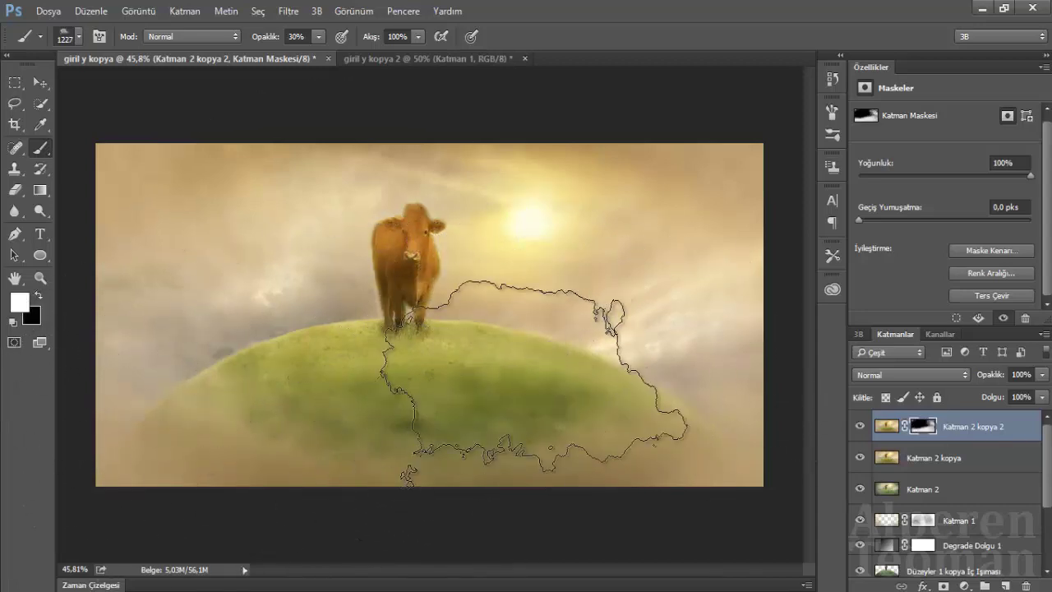
key(x)
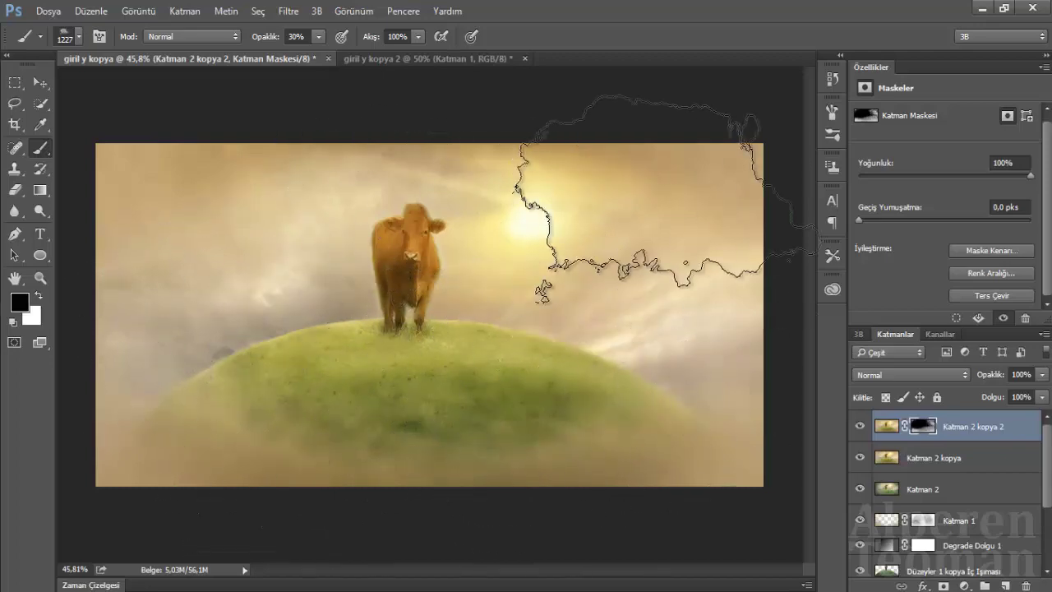
- Set the blurred layer's opacity to 76%
click(1042, 396)
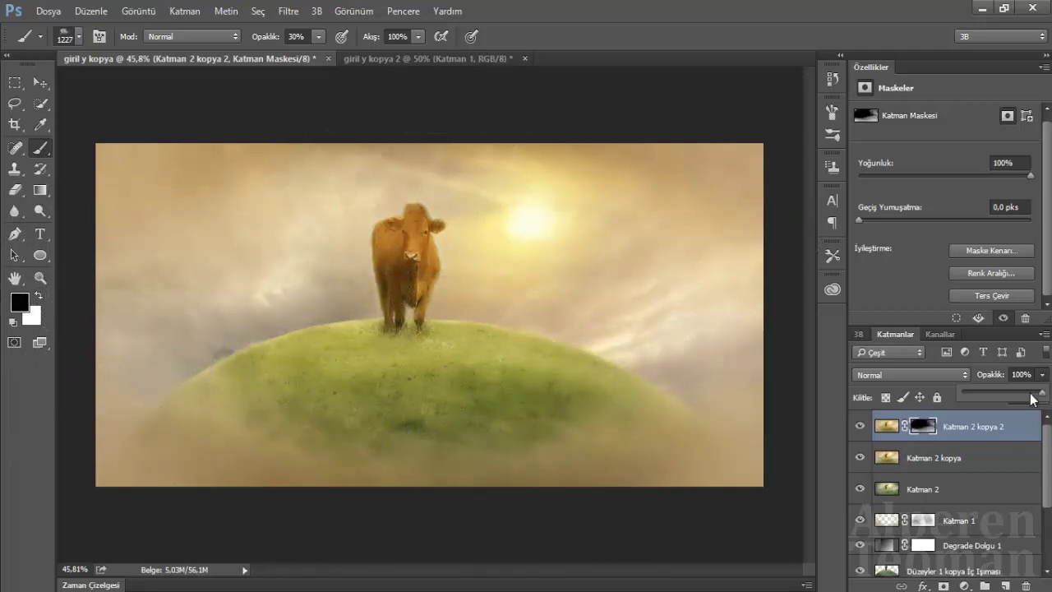
drag(1002, 392, 1023, 393)
click(870, 428)
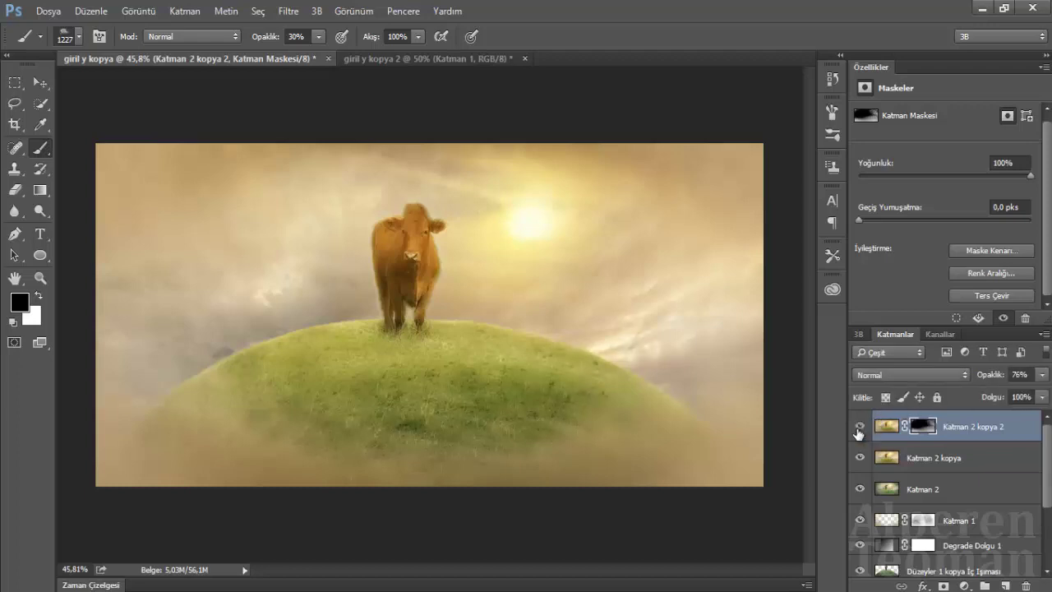
- Shrink the brush to about 1017 px and stamp all visible layers into new layer Katman 3
key(x)
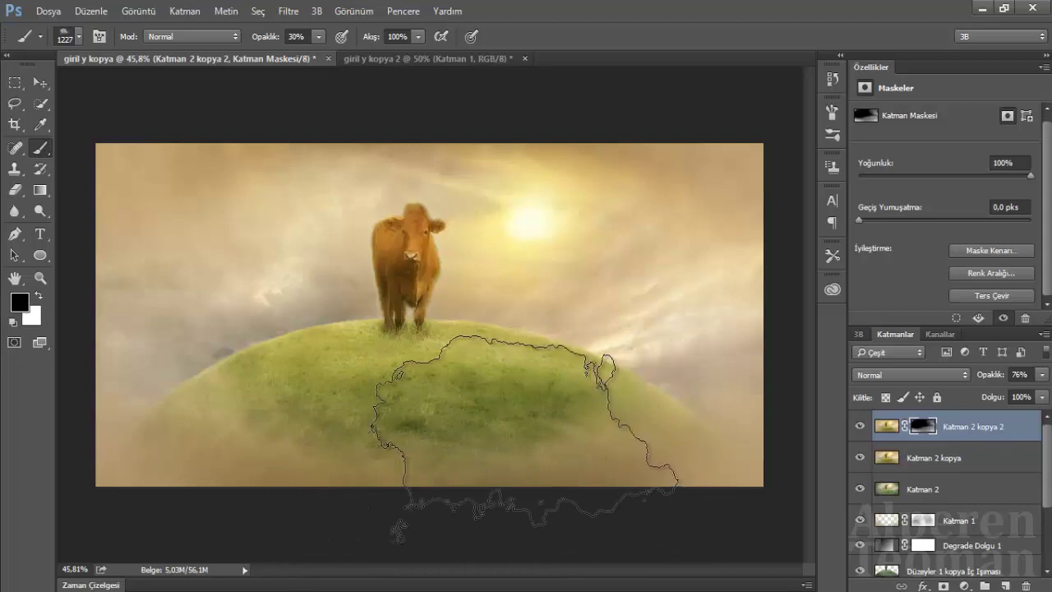
key(x)
key(x)
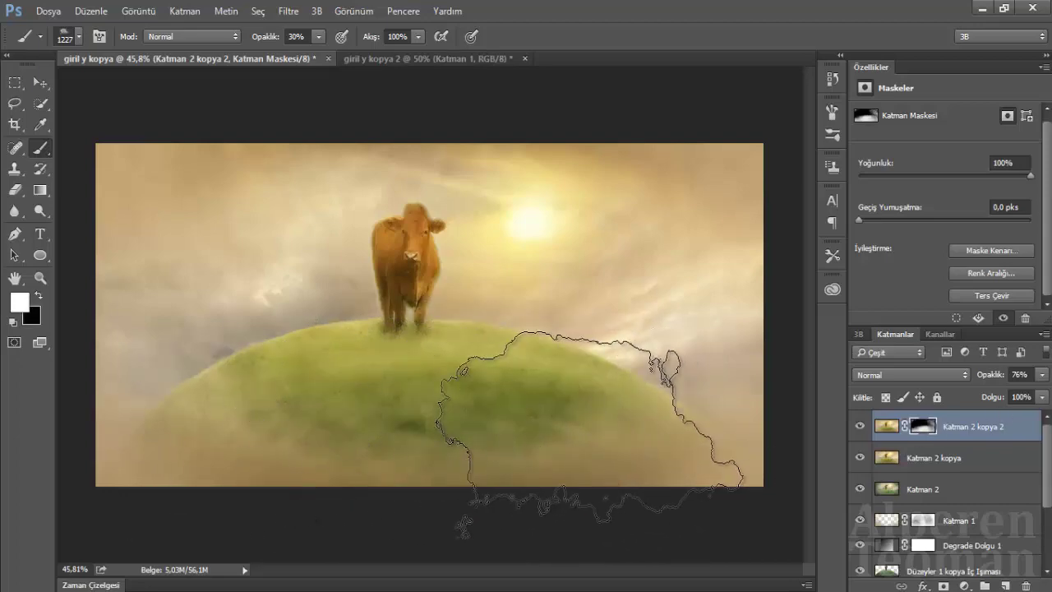
key(x)
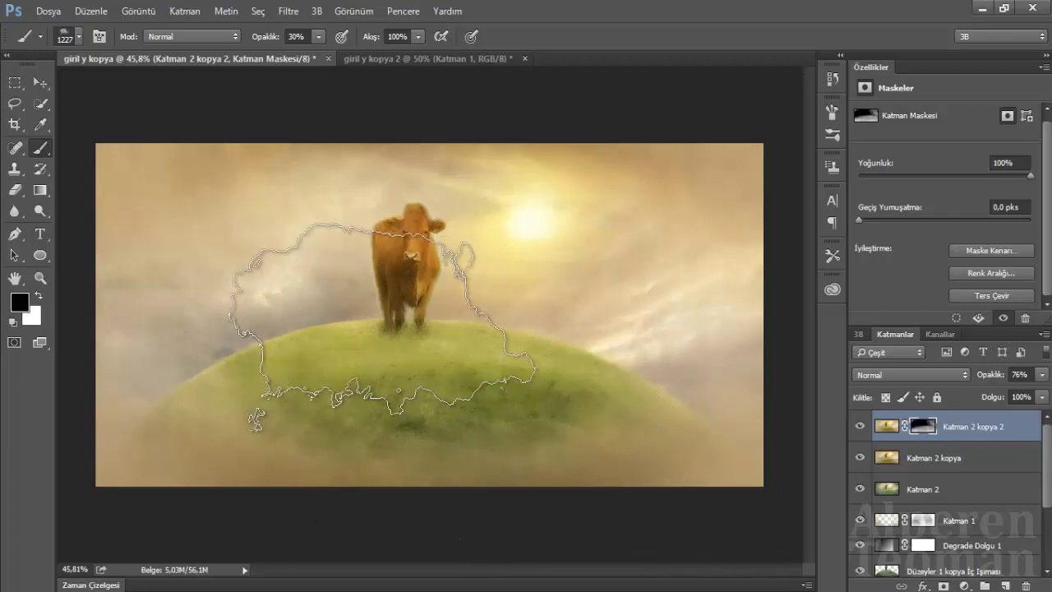
drag(583, 259, 532, 248)
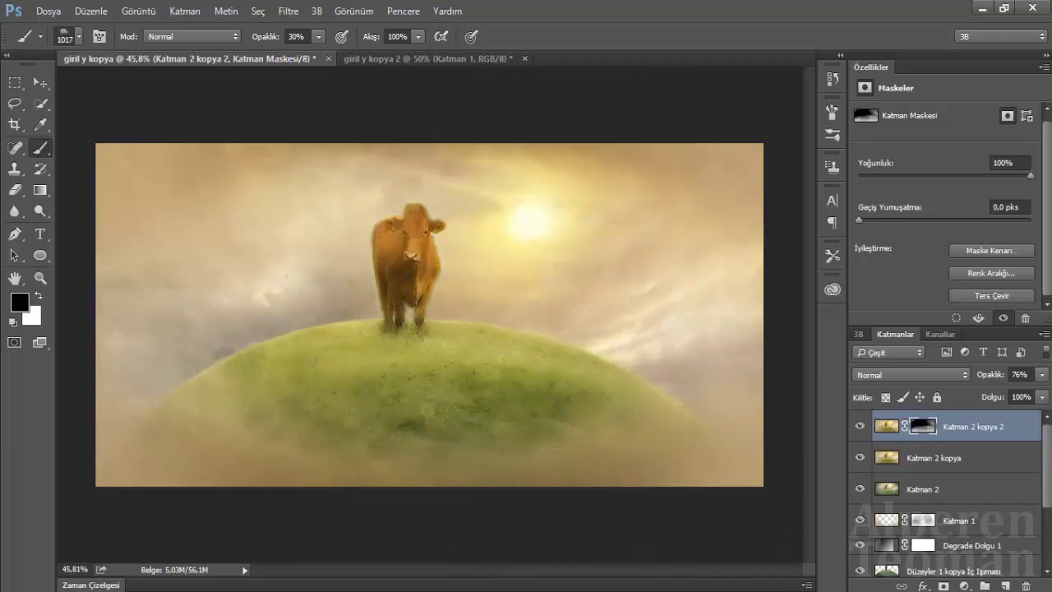
key(ctrl+shift+alt+e)
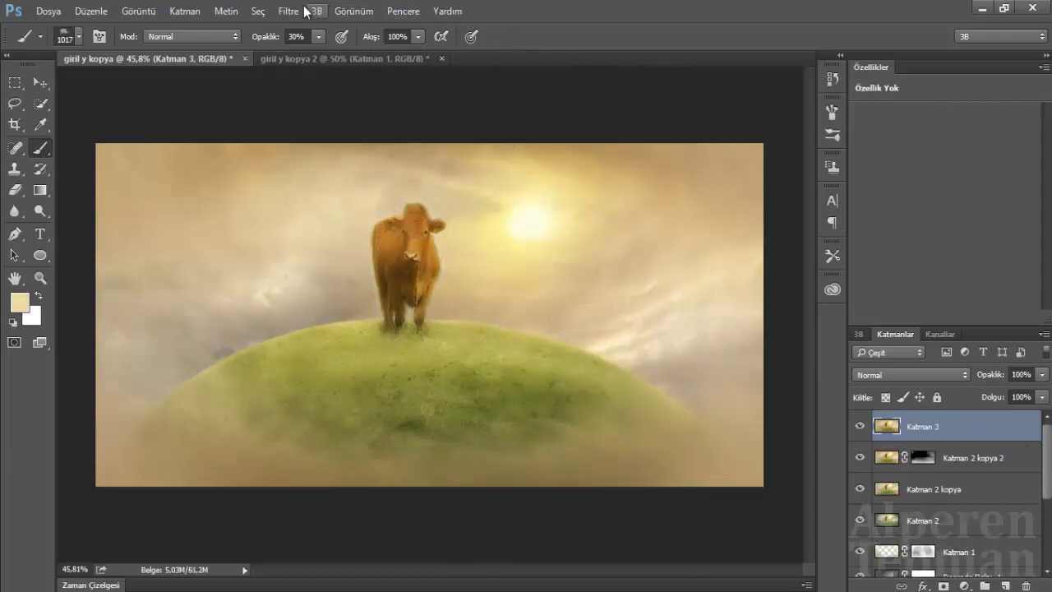
- Trace a jagged lasso frame just inside the image border and add an Eğriler curves layer on it
click(288, 10)
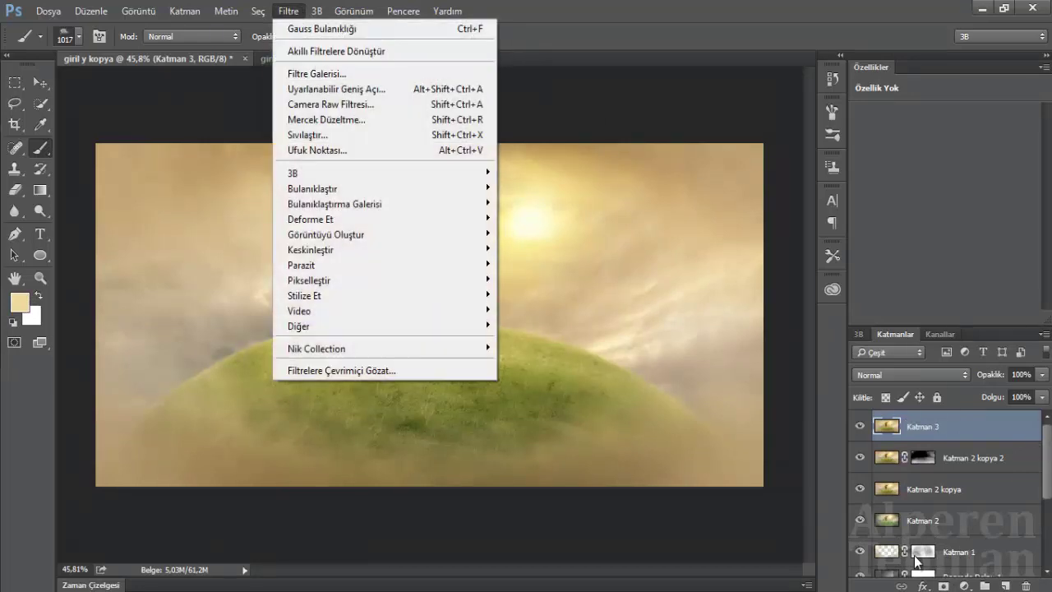
click(837, 565)
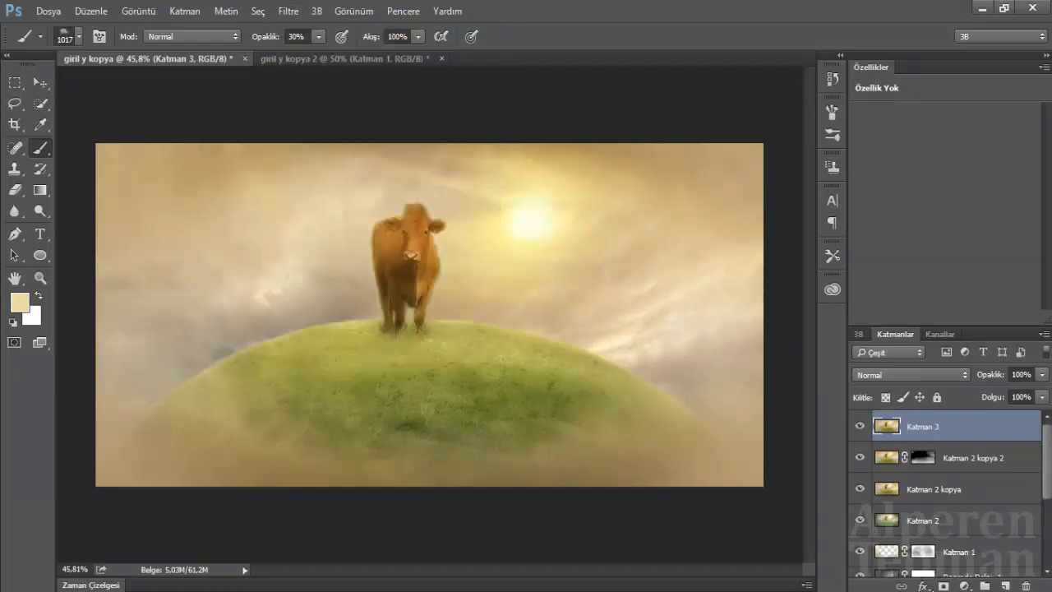
click(964, 586)
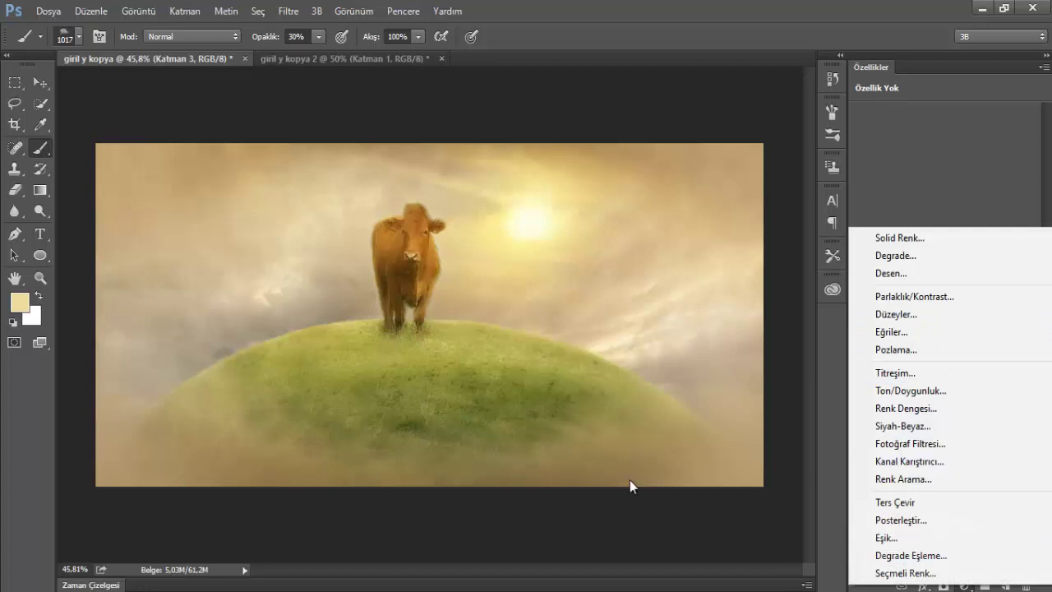
click(829, 465)
click(14, 104)
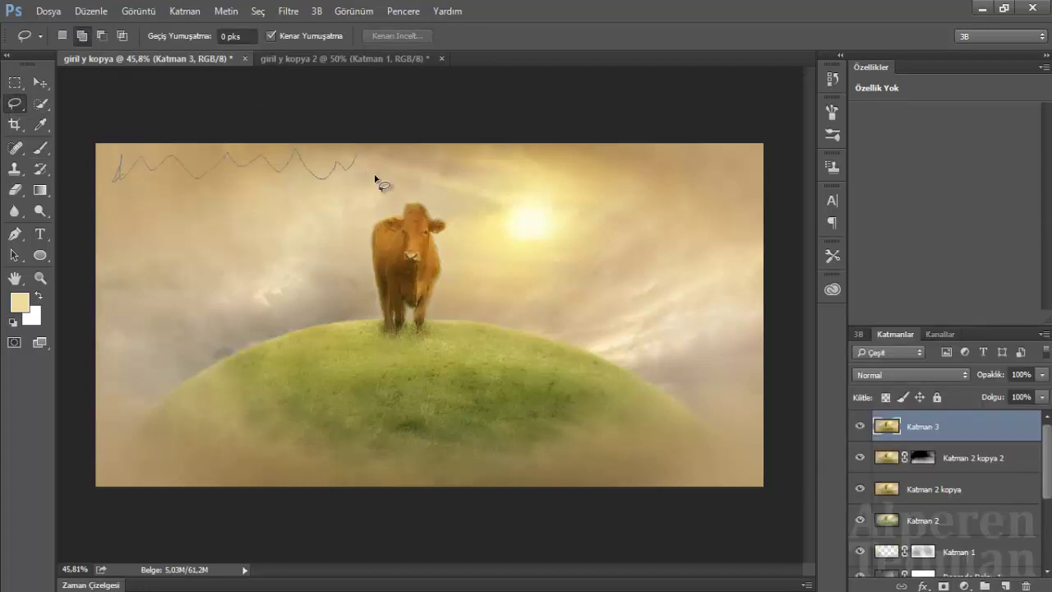
drag(417, 174, 578, 154)
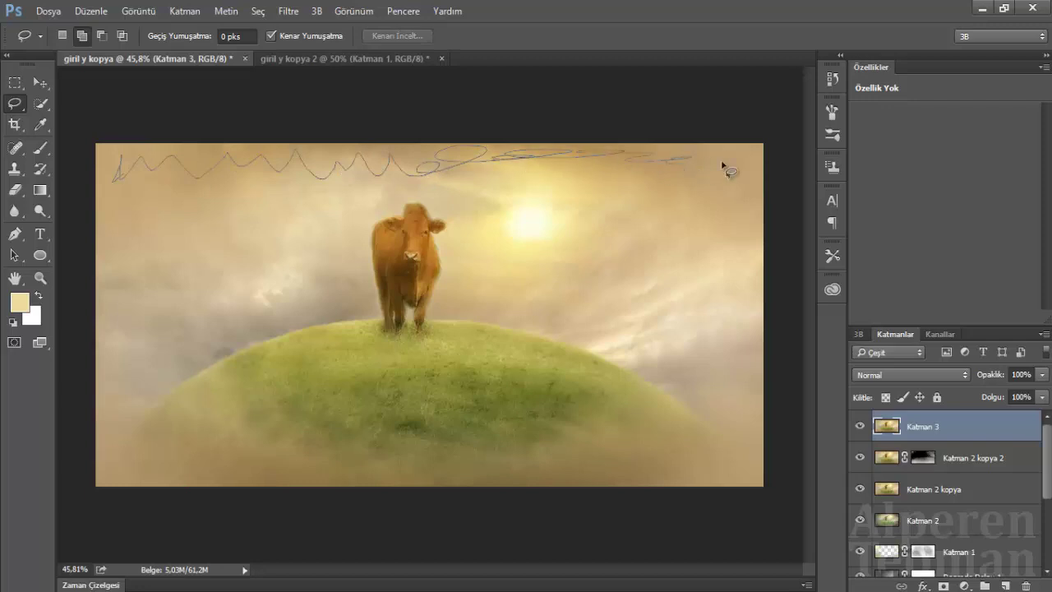
mouse_move(743, 221)
mouse_down()
mouse_move(732, 368)
mouse_move(743, 430)
mouse_up()
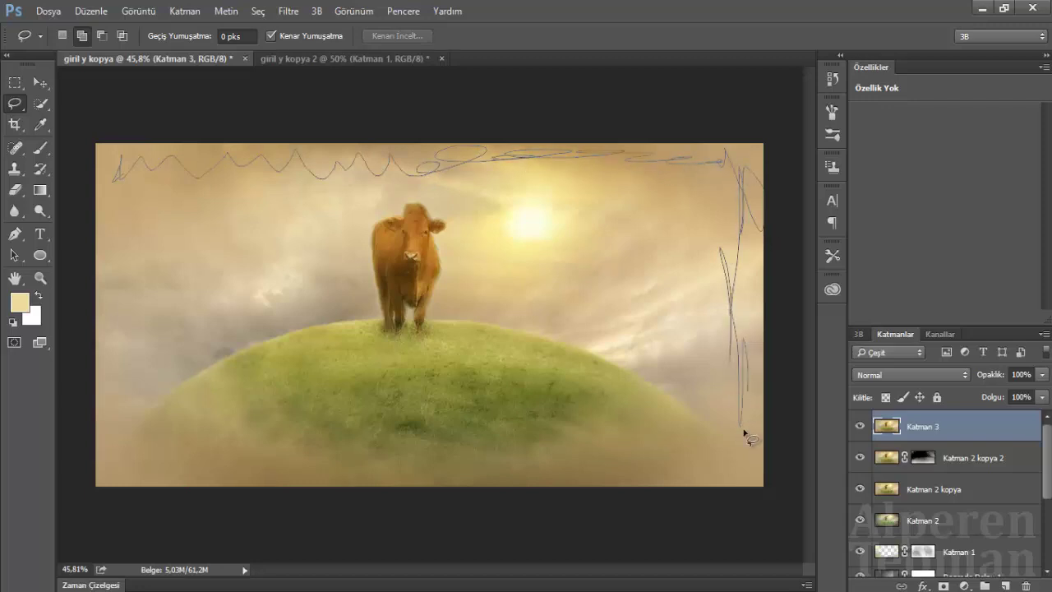
drag(573, 478, 382, 478)
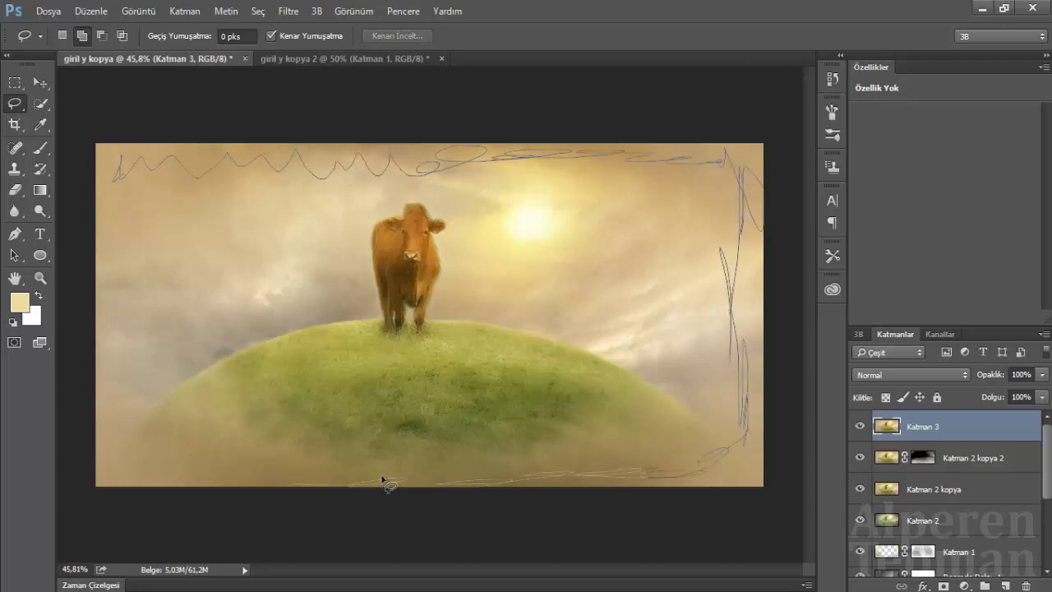
drag(138, 415, 117, 179)
click(963, 586)
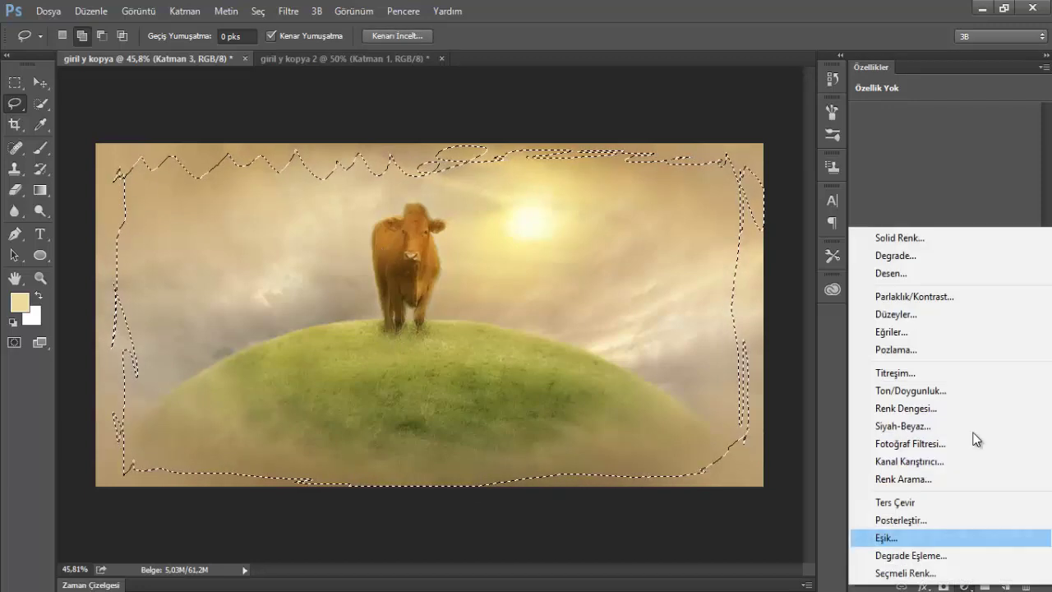
click(901, 329)
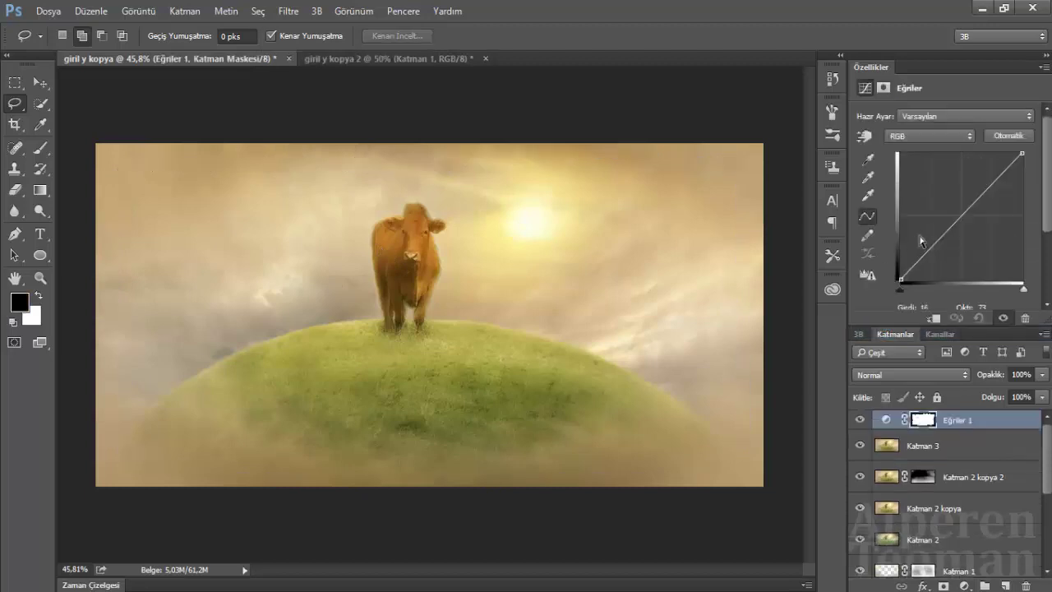
- Bend the Eğriler 1 curve to darken the image and invert its layer mask
drag(956, 223, 967, 230)
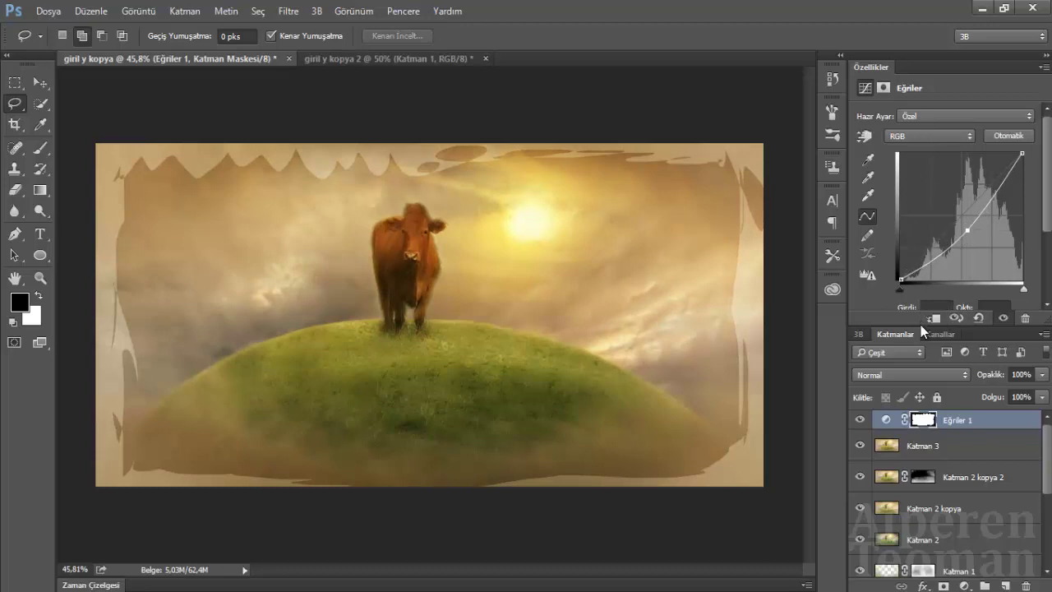
scroll(951, 221, down, 2)
click(926, 421)
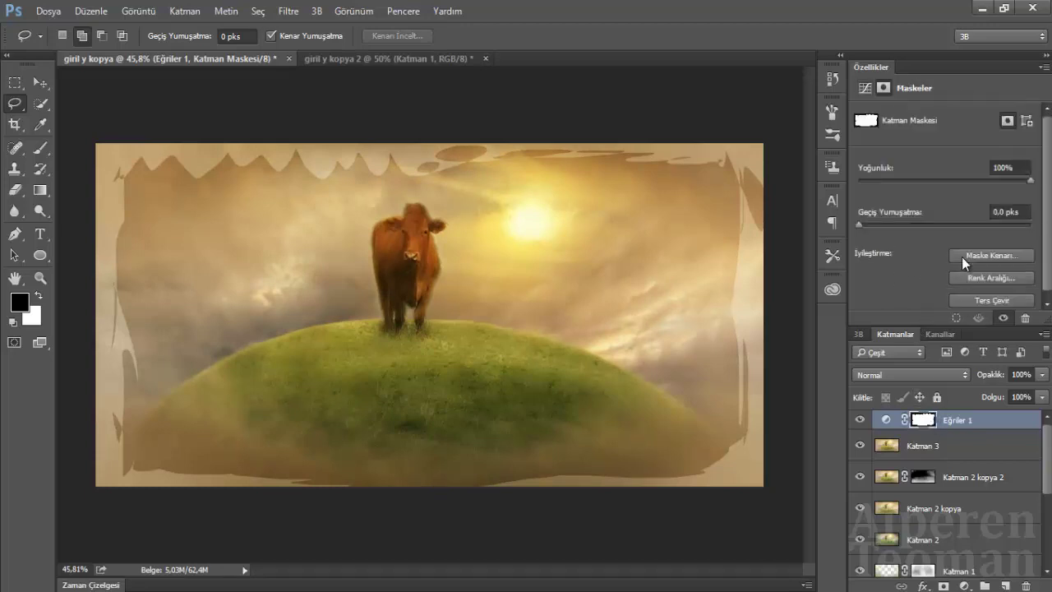
click(989, 299)
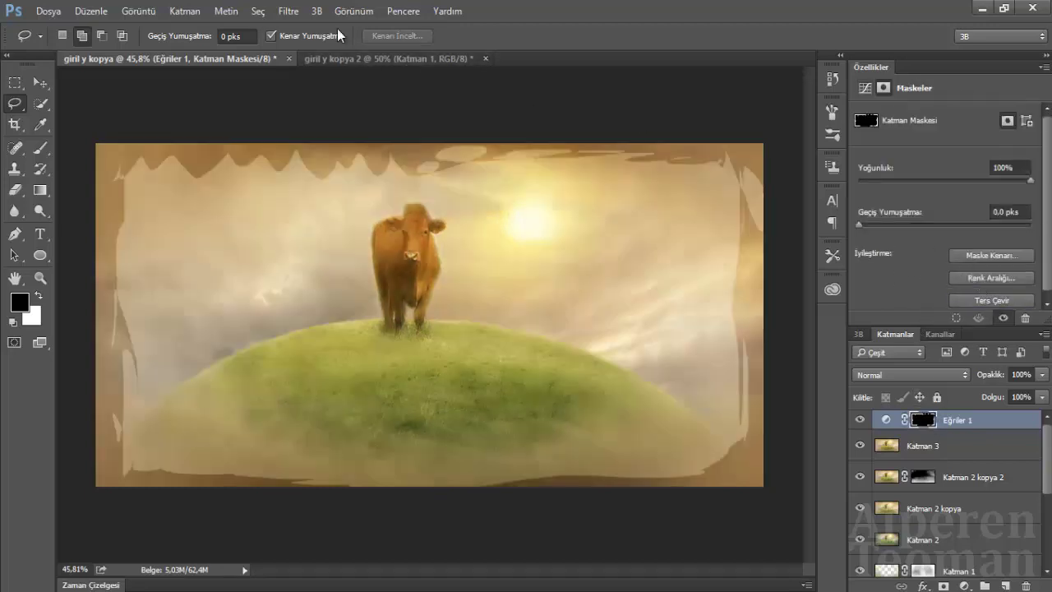
- Blur the Eğriler 1 mask with a 42,8-pixel Gaussian blur
click(288, 11)
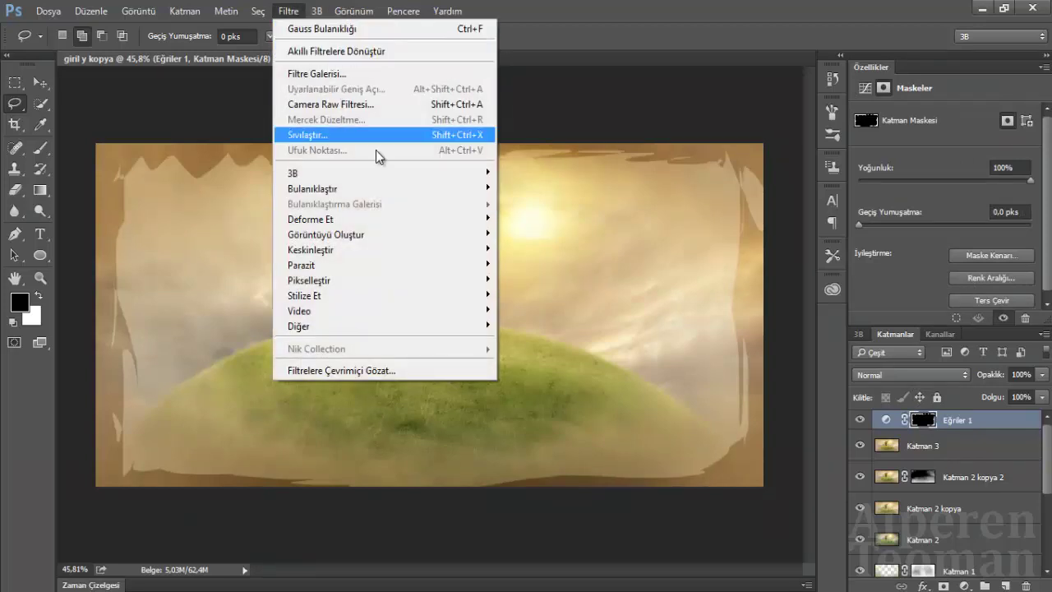
mouse_move(312, 188)
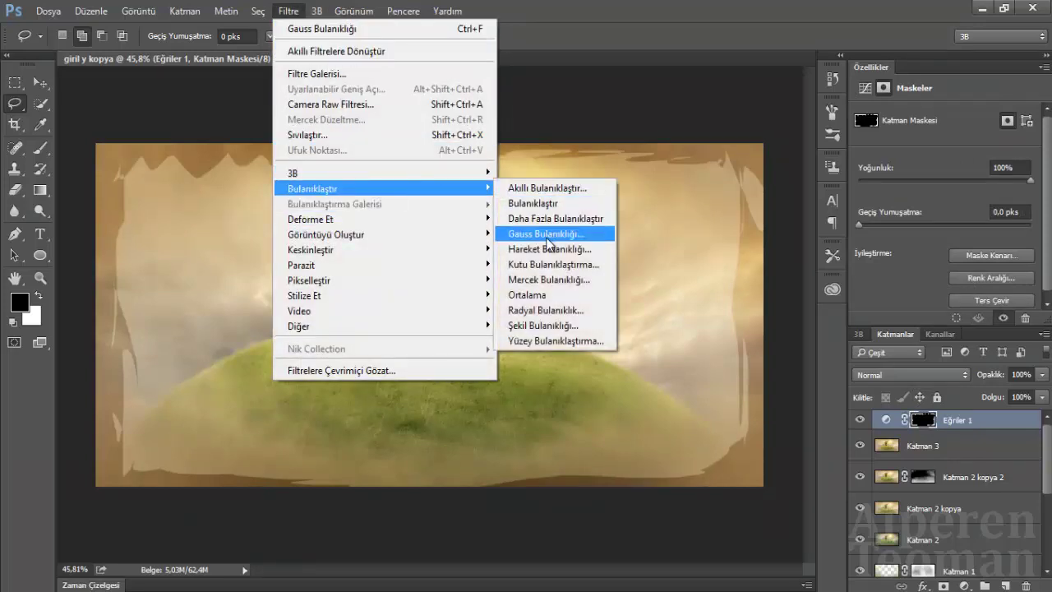
click(548, 234)
click(797, 359)
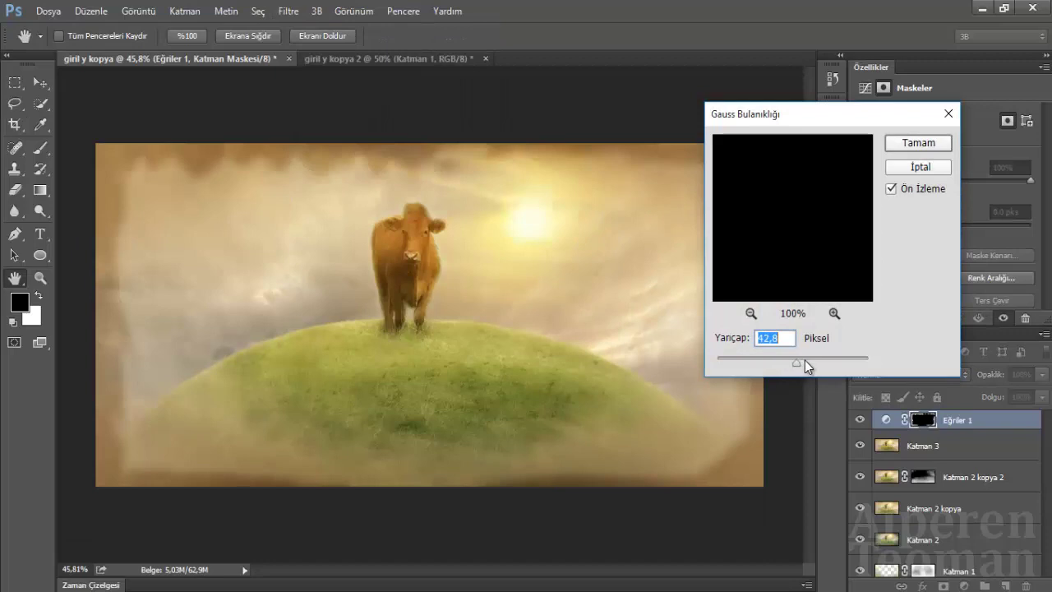
click(893, 144)
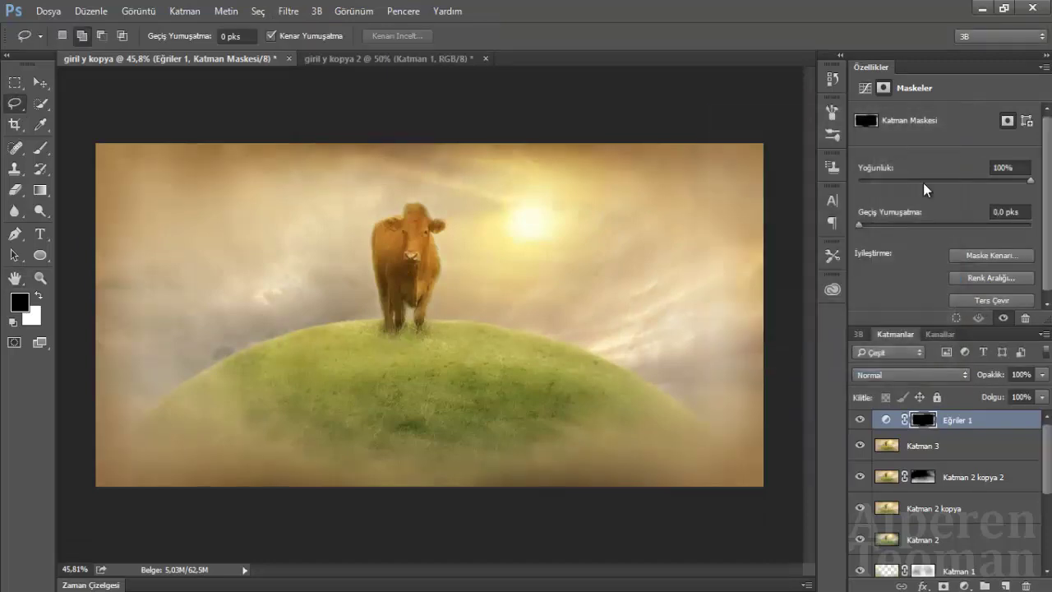
click(966, 586)
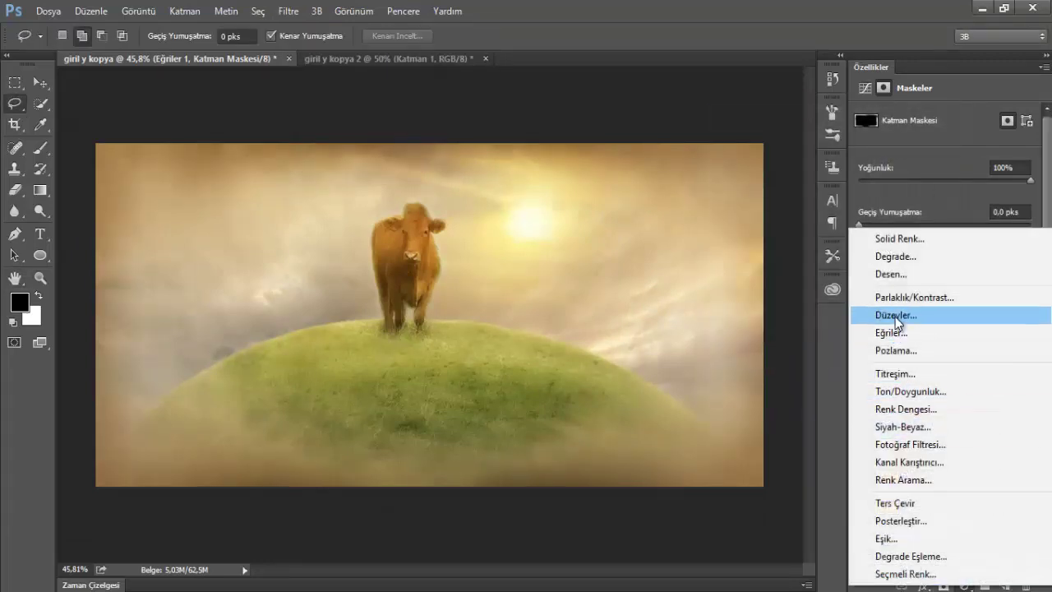
- Add curves layer Eğriler 2, lowering then raising its midpoint to brighten the scene
click(907, 331)
drag(957, 221, 966, 231)
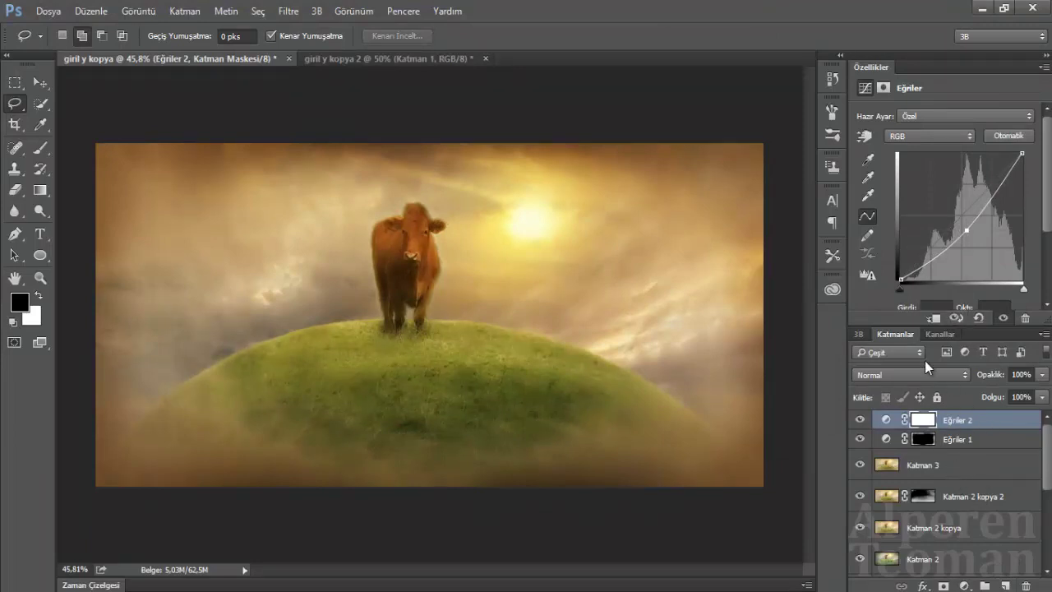
drag(966, 231, 963, 224)
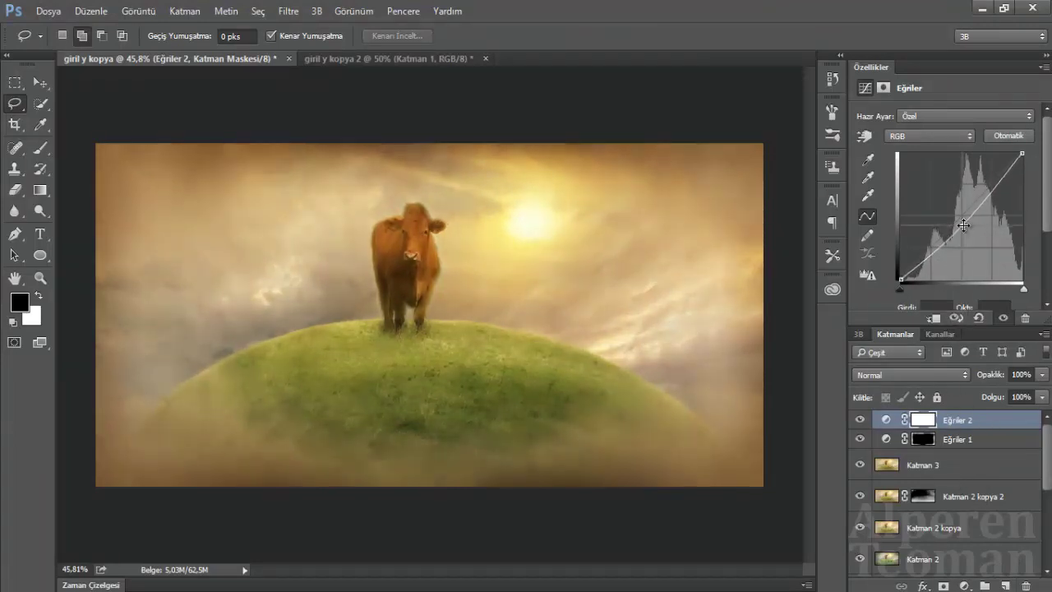
- Paint cloud-brush fog across the lower left of the image, undoing a first stroke over the hill
click(40, 148)
mouse_move(711, 406)
mouse_down()
mouse_move(469, 510)
mouse_move(176, 410)
mouse_move(657, 435)
mouse_move(826, 407)
mouse_up()
key(ctrl+z)
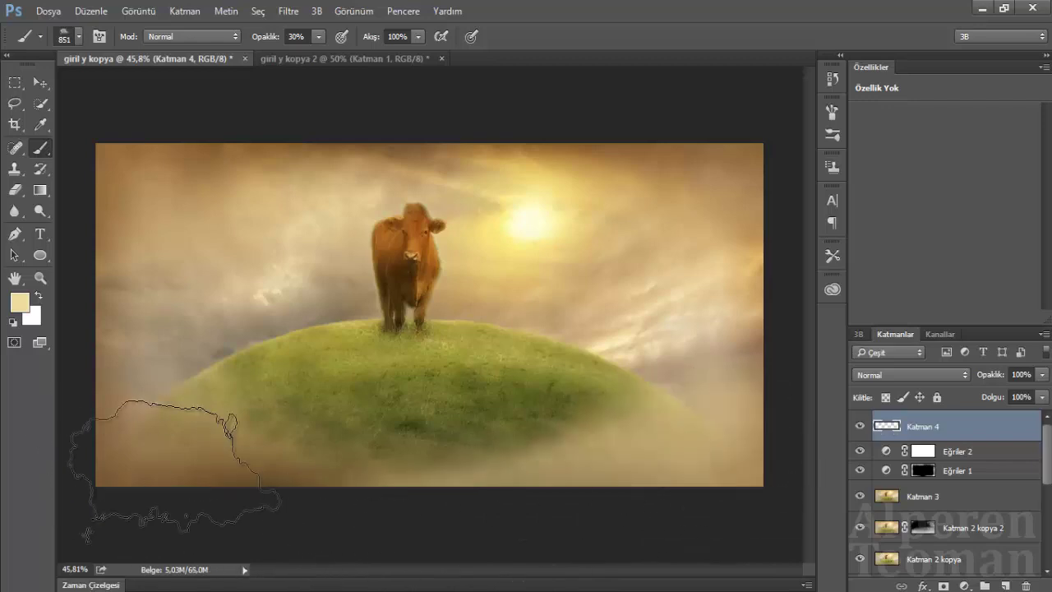
drag(160, 444, 534, 503)
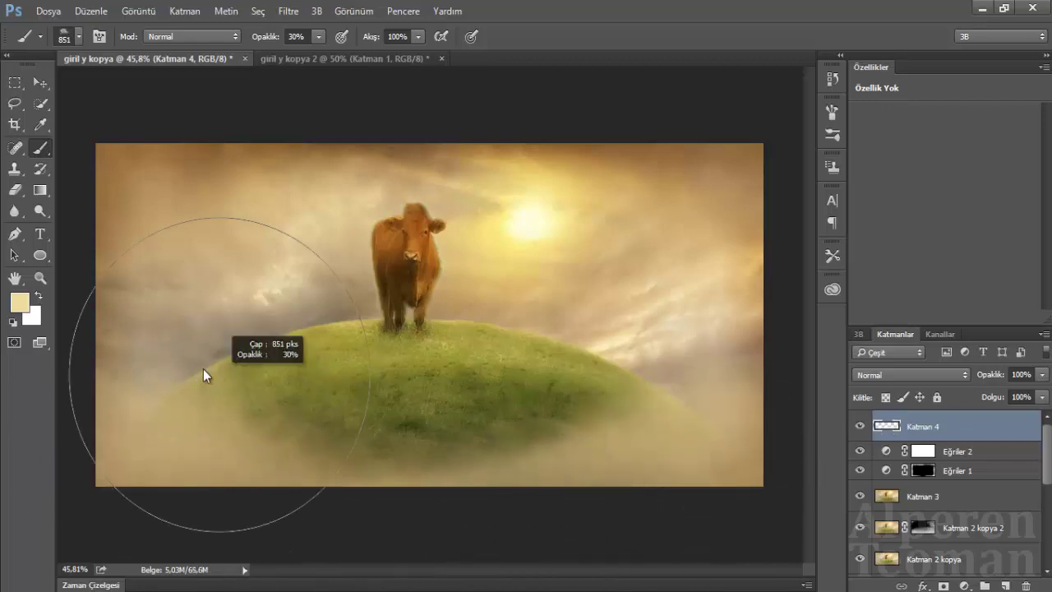
alt+click(206, 328)
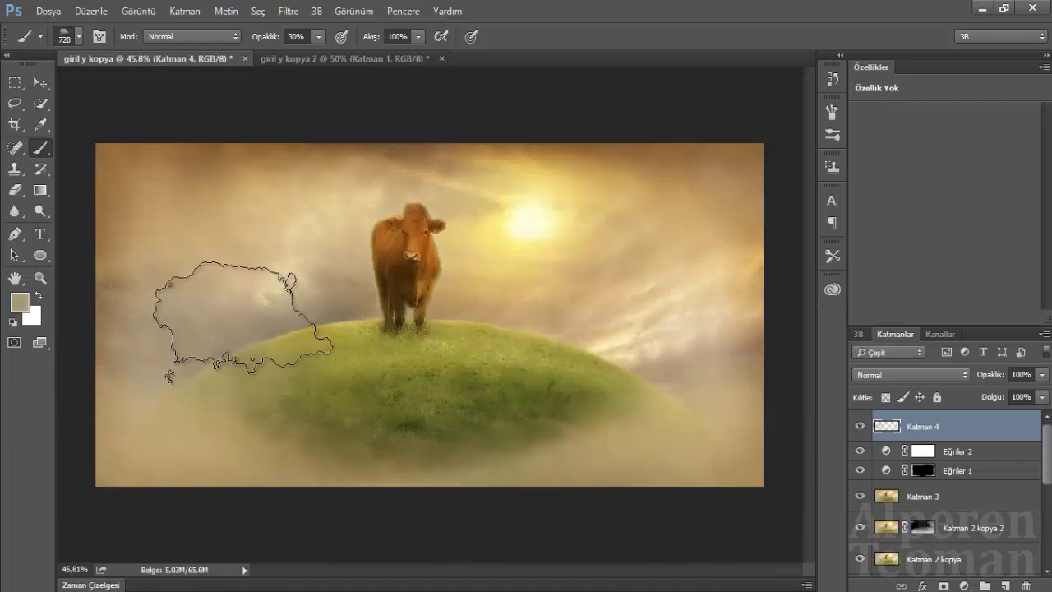
drag(143, 398, 122, 394)
- Sample several beige, pinkish and tan tones from the hazy image as fog colours
key(x)
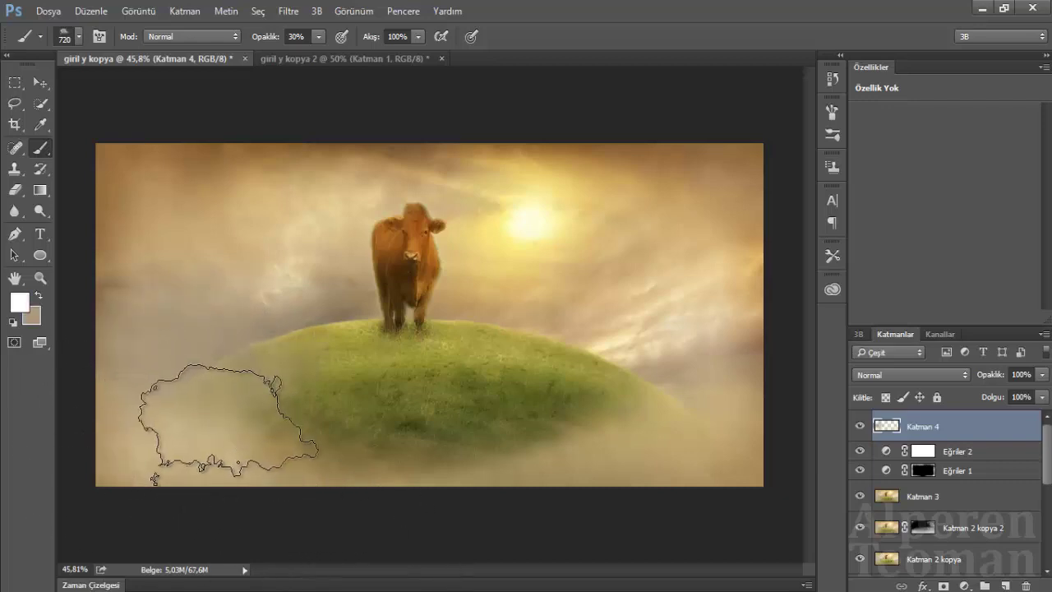
alt+click(193, 456)
alt+click(703, 425)
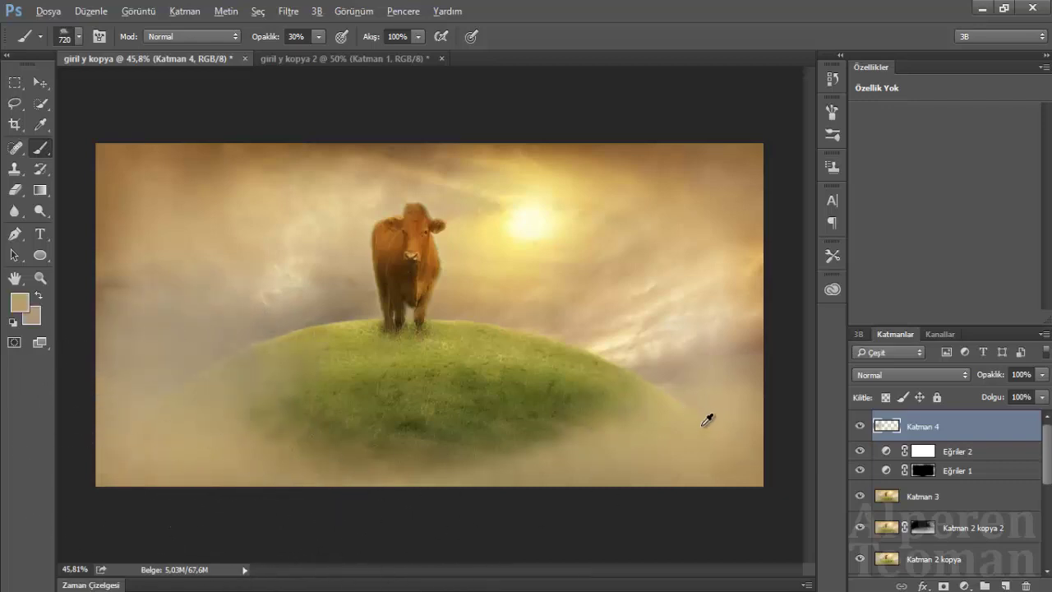
alt+click(677, 379)
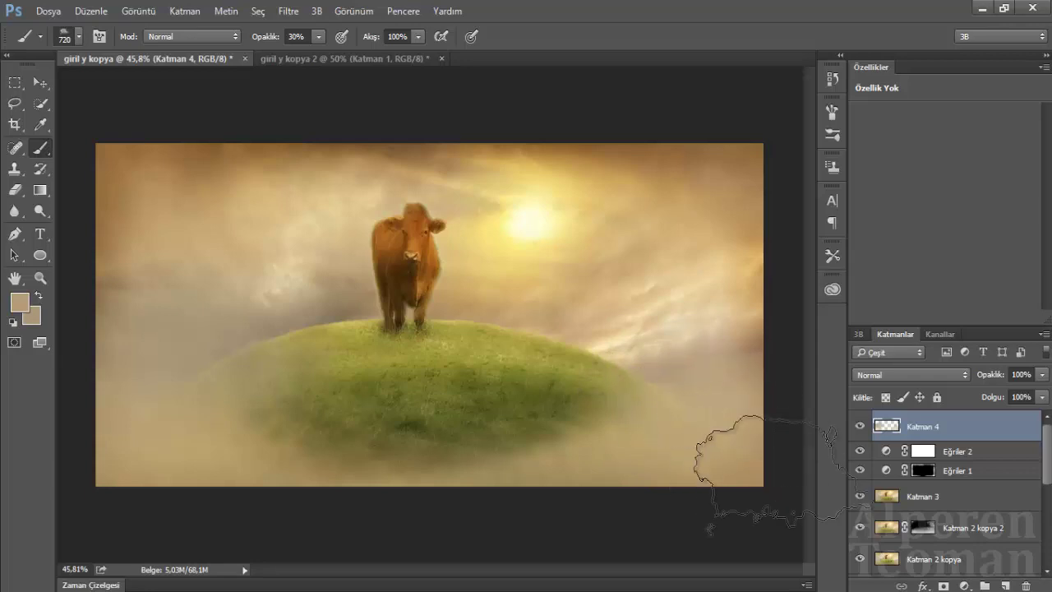
alt+click(704, 294)
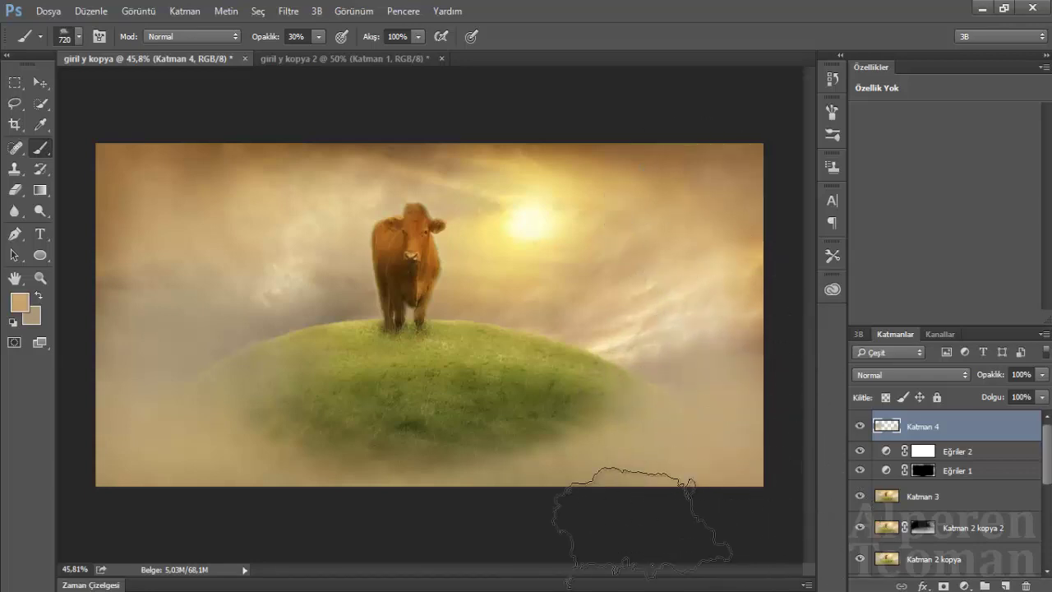
scroll(531, 387, down, 2)
scroll(514, 359, up, 1)
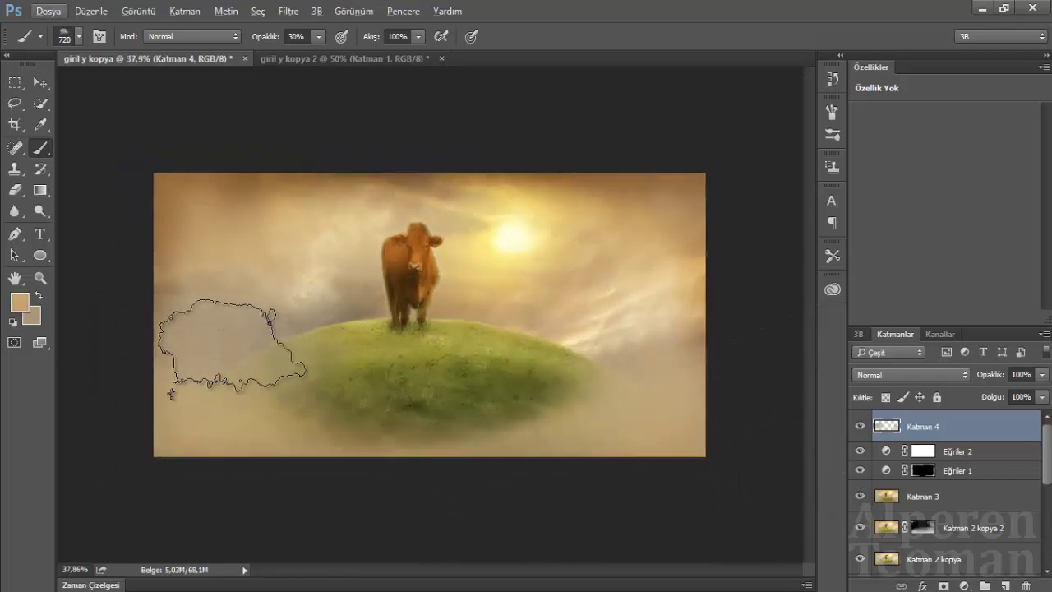
alt+click(177, 396)
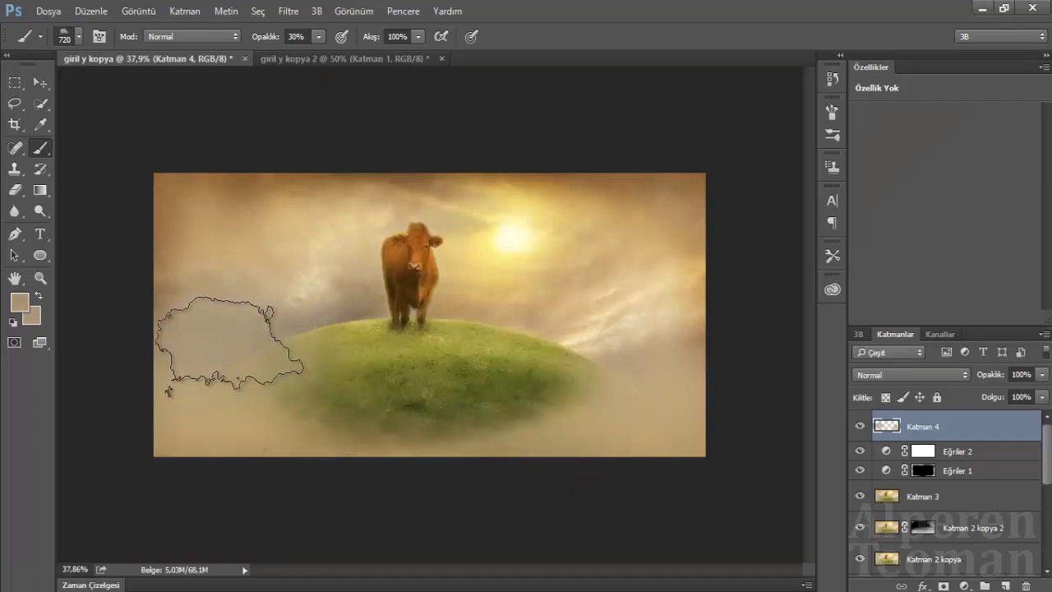
scroll(488, 339, up, 1)
- Choose the large 2251-pixel cloud brush preset and add empty layer Katman 5
right_click(590, 428)
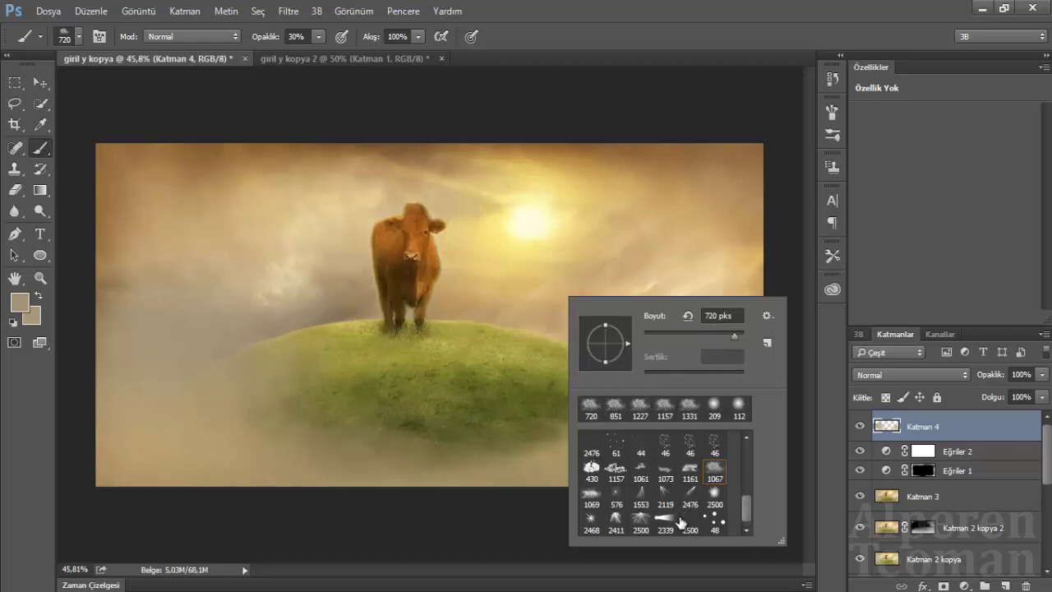
double_click(687, 522)
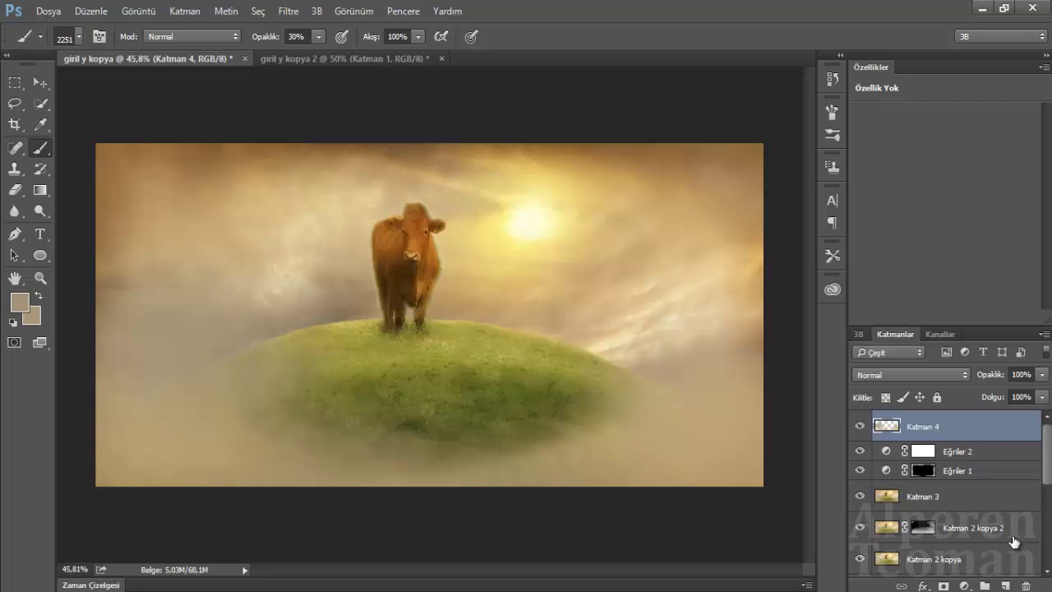
click(1005, 586)
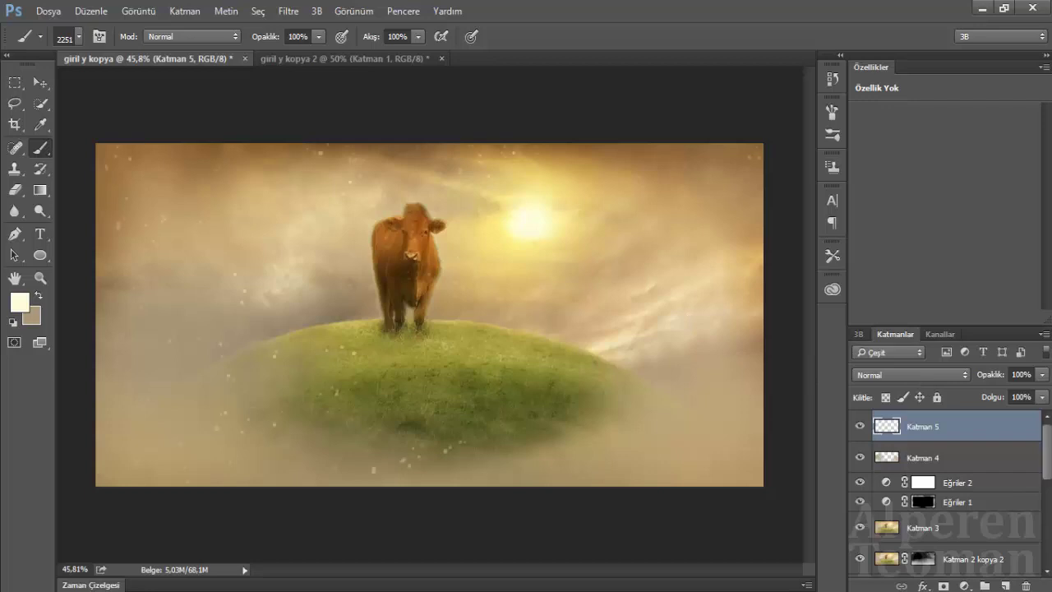
- Resize the brush, dismissing an out-of-memory warning at 5000 px, and settle at 473 pixels
scroll(591, 351, down, 3)
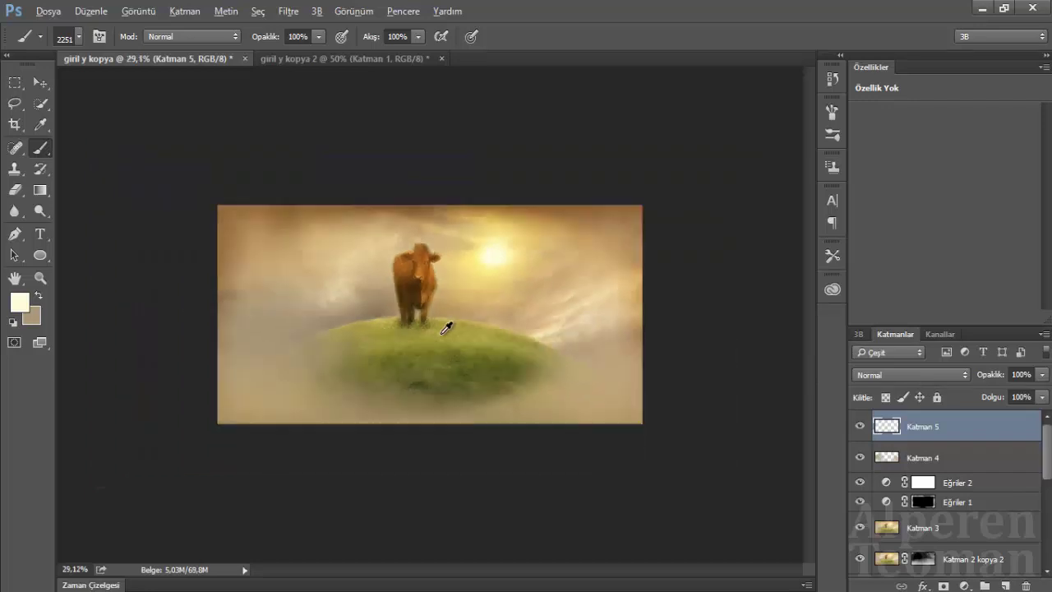
drag(413, 290, 671, 336)
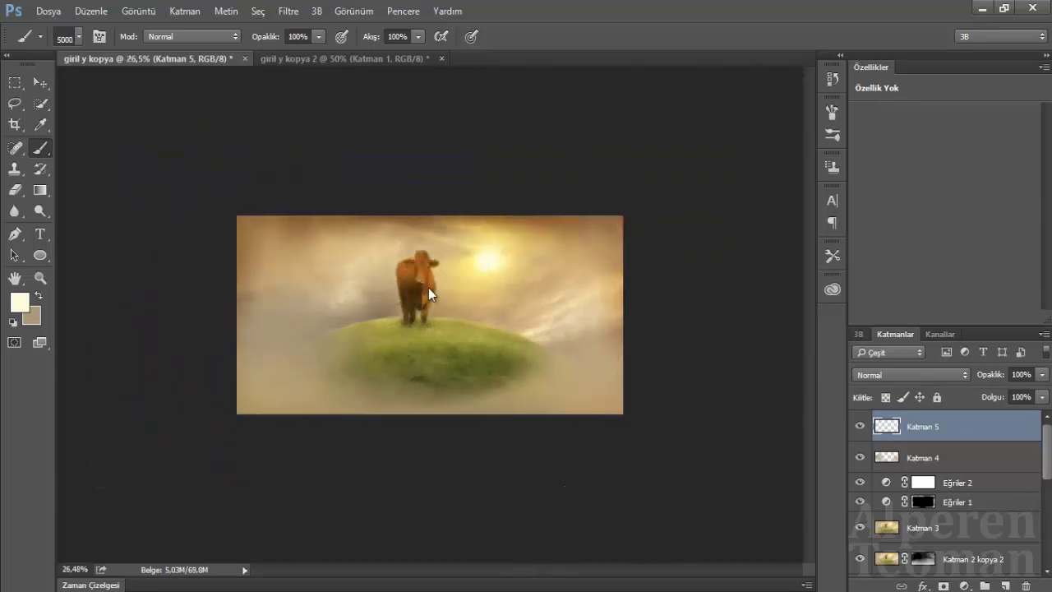
click(483, 243)
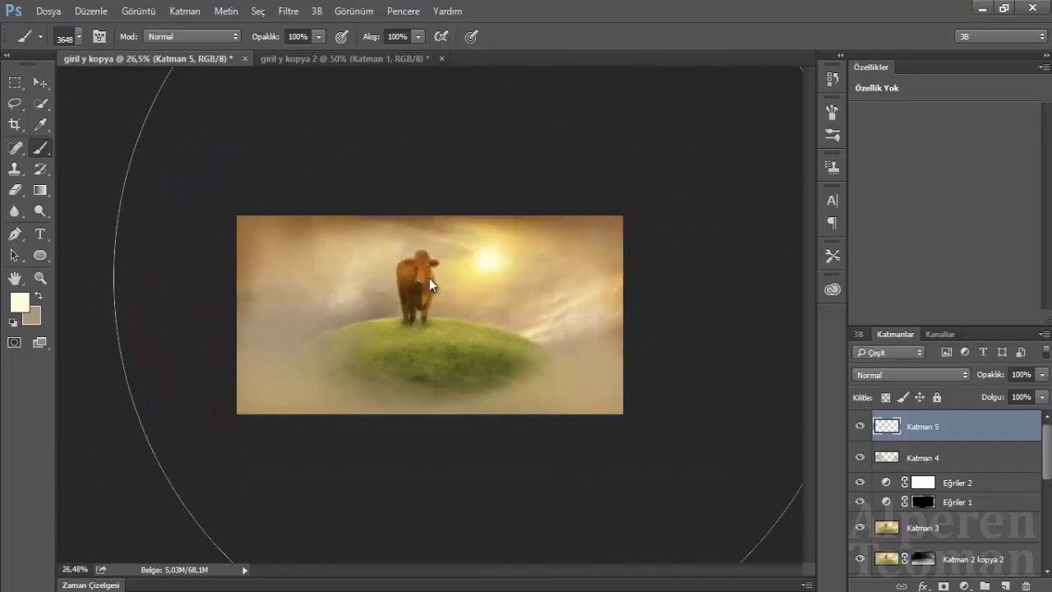
scroll(470, 277, up, 5)
scroll(514, 296, up, 1)
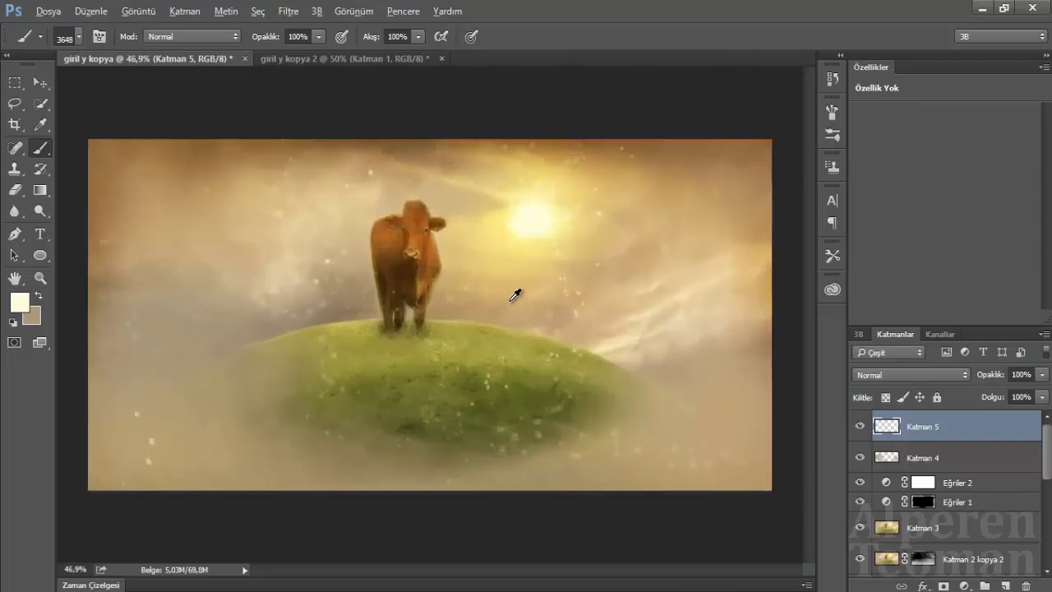
drag(436, 296, 333, 286)
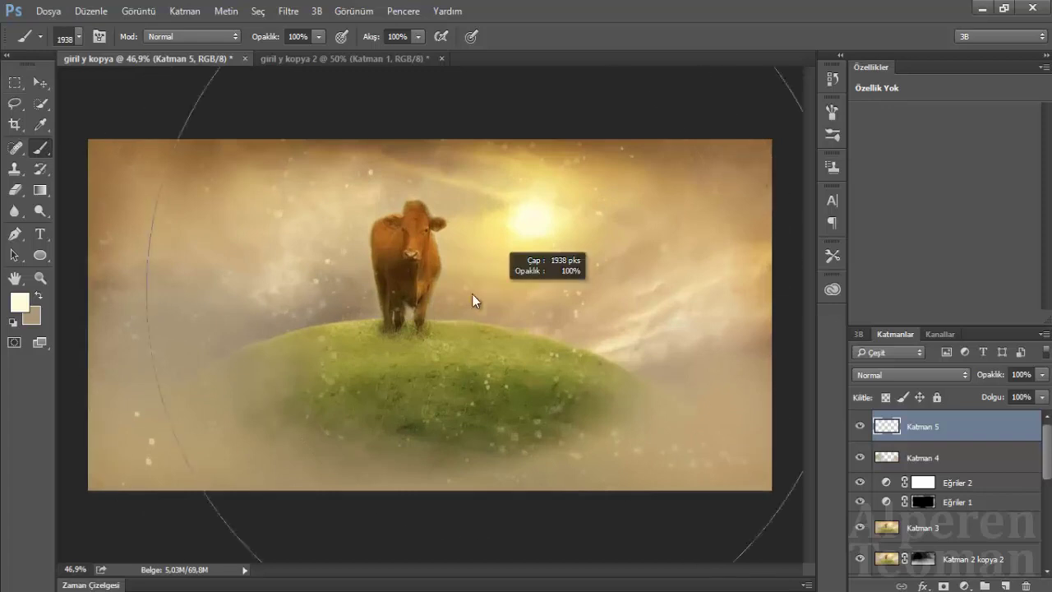
- Pick a soft round brush preset and set it to 273 pixels
right_click(333, 286)
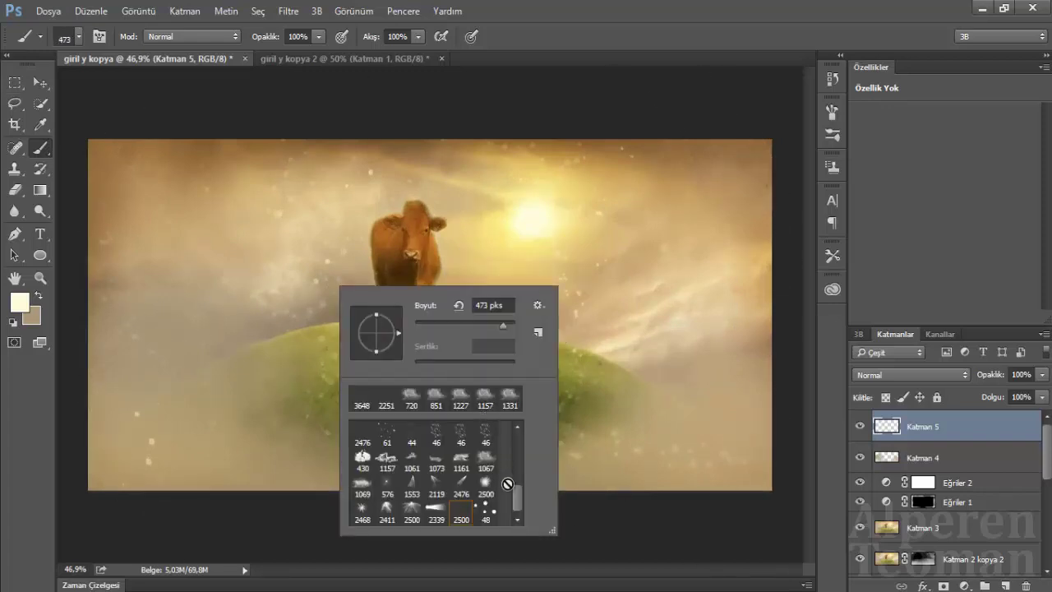
drag(519, 488, 516, 411)
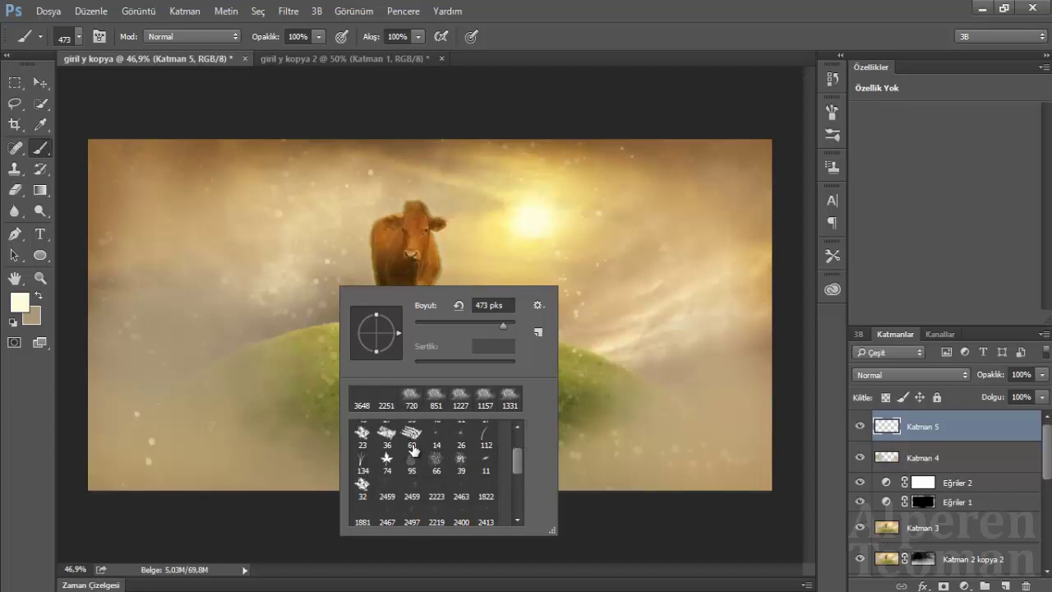
drag(516, 462, 517, 428)
click(362, 432)
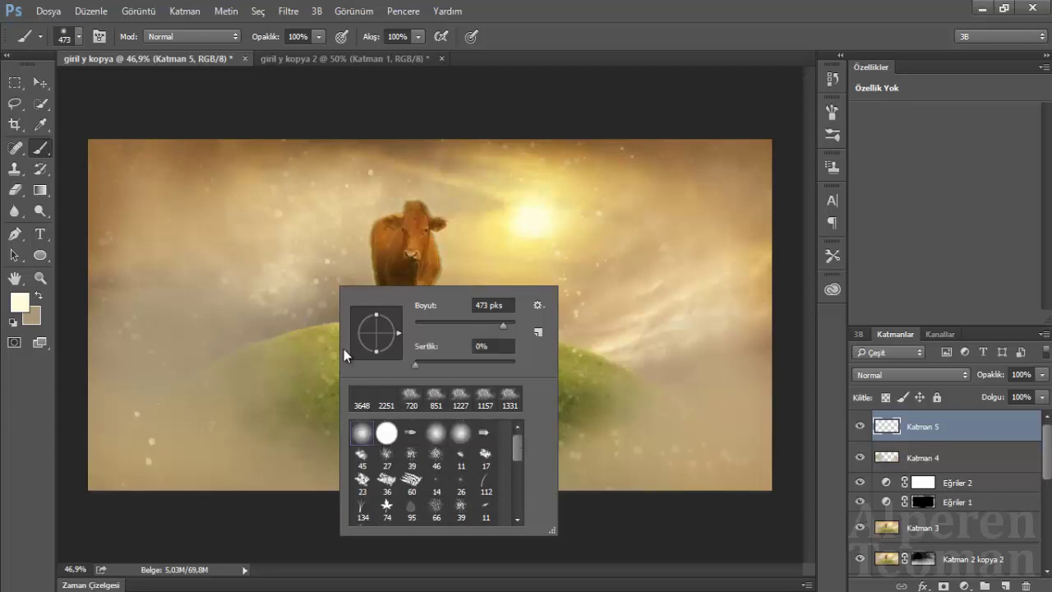
drag(307, 281, 313, 282)
- Add a white mask to Katman 5 and paint out sparkles beside the cow, hill and sun
click(936, 583)
key(d)
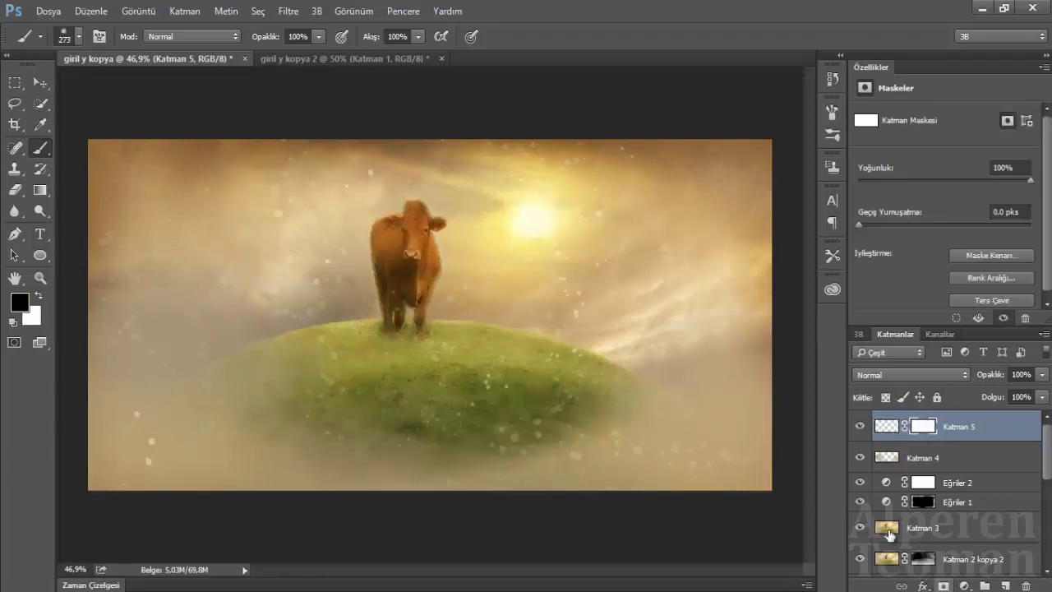
drag(481, 365, 504, 376)
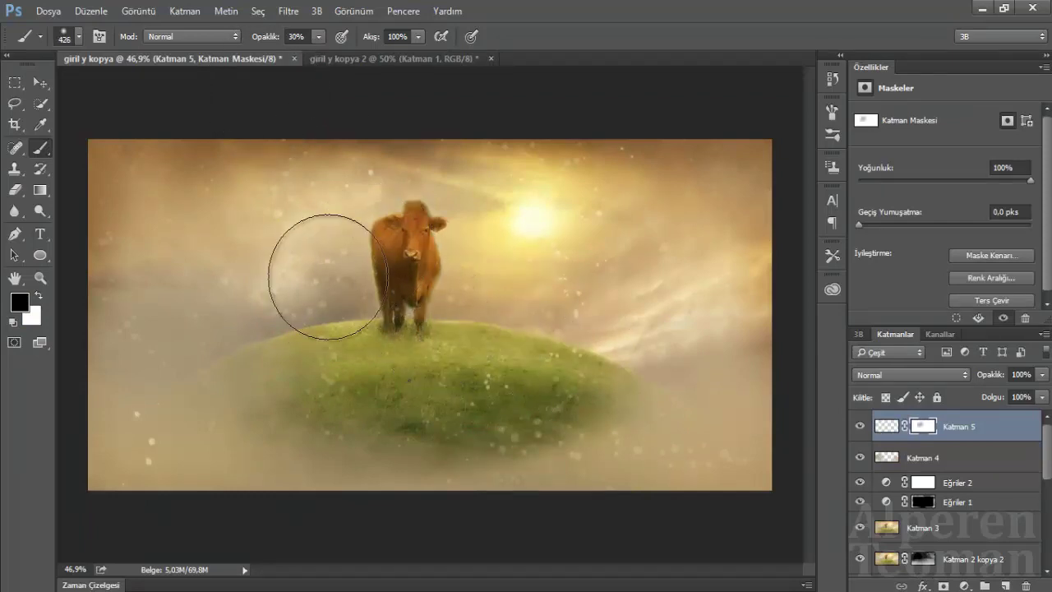
mouse_move(317, 263)
mouse_down()
mouse_move(400, 230)
mouse_move(610, 260)
mouse_move(512, 310)
mouse_up()
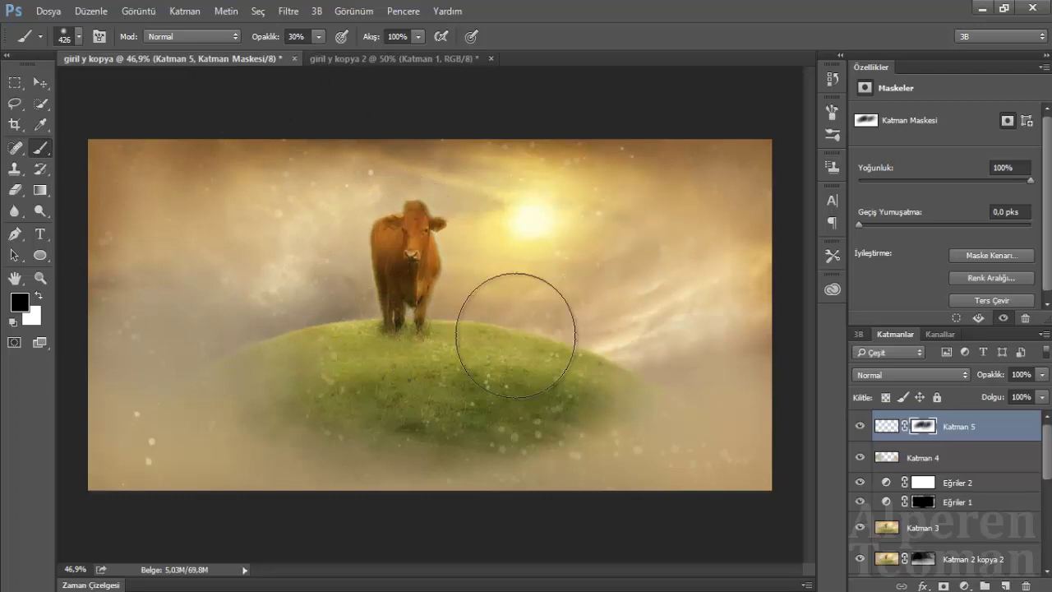
drag(242, 399, 514, 220)
- Toggle black and white painting colours and shrink the brush to about 324 pixels
key(x)
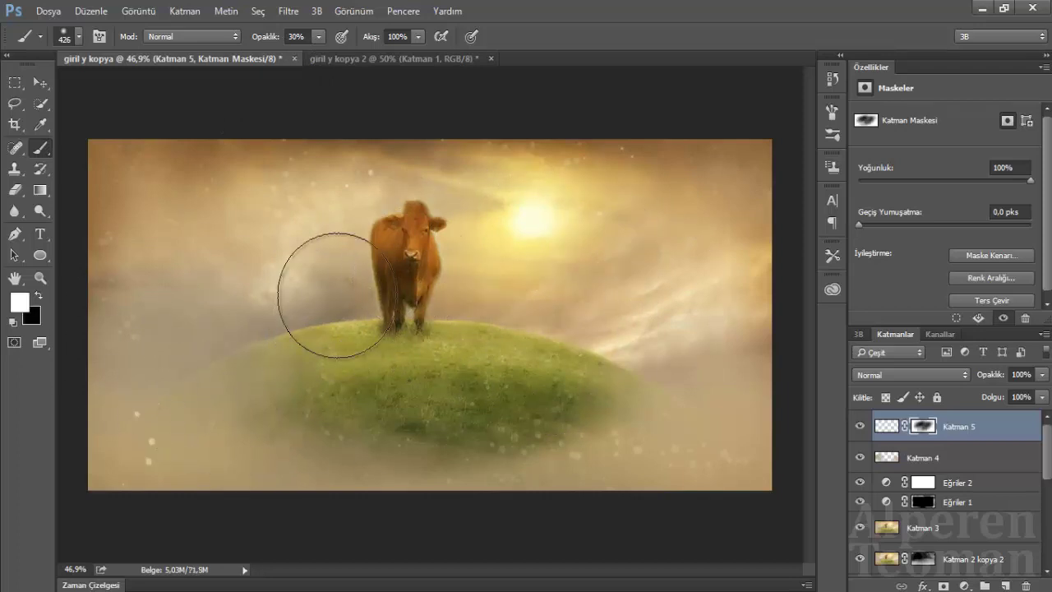
key(x)
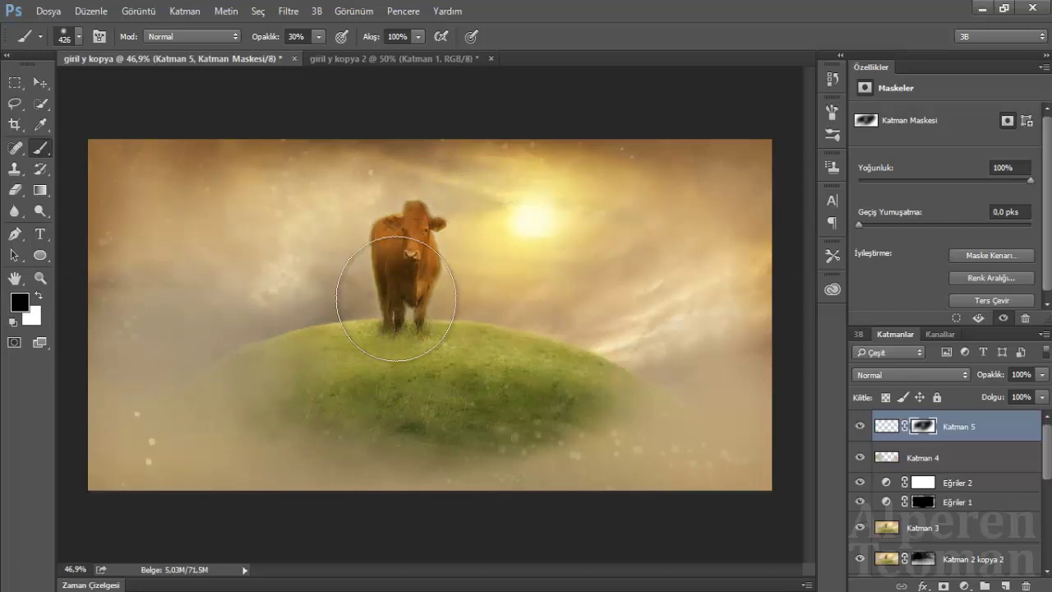
alt+right_click(428, 290)
key(x)
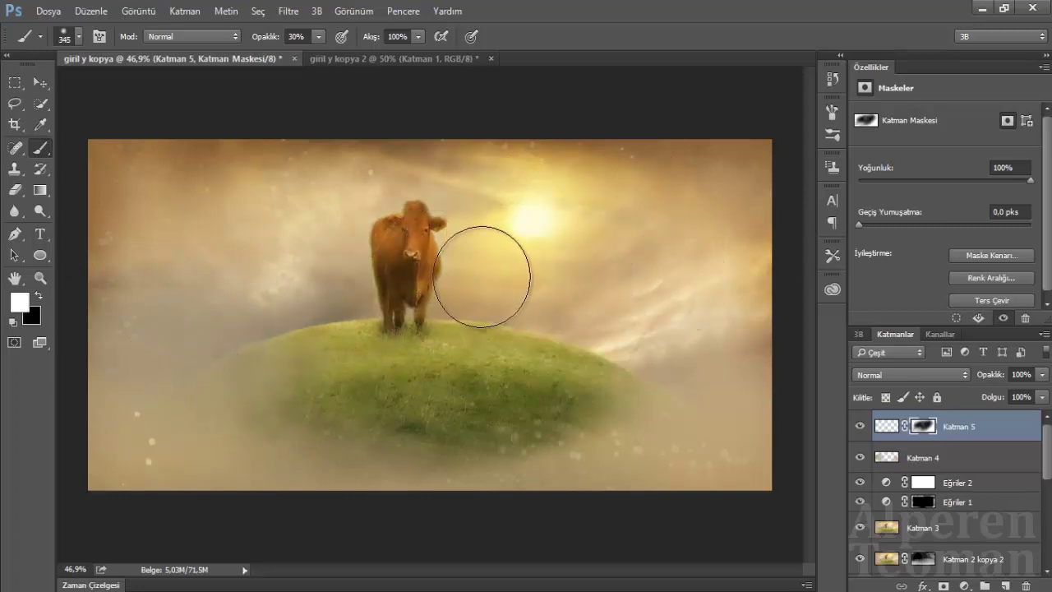
alt+right_click(558, 277)
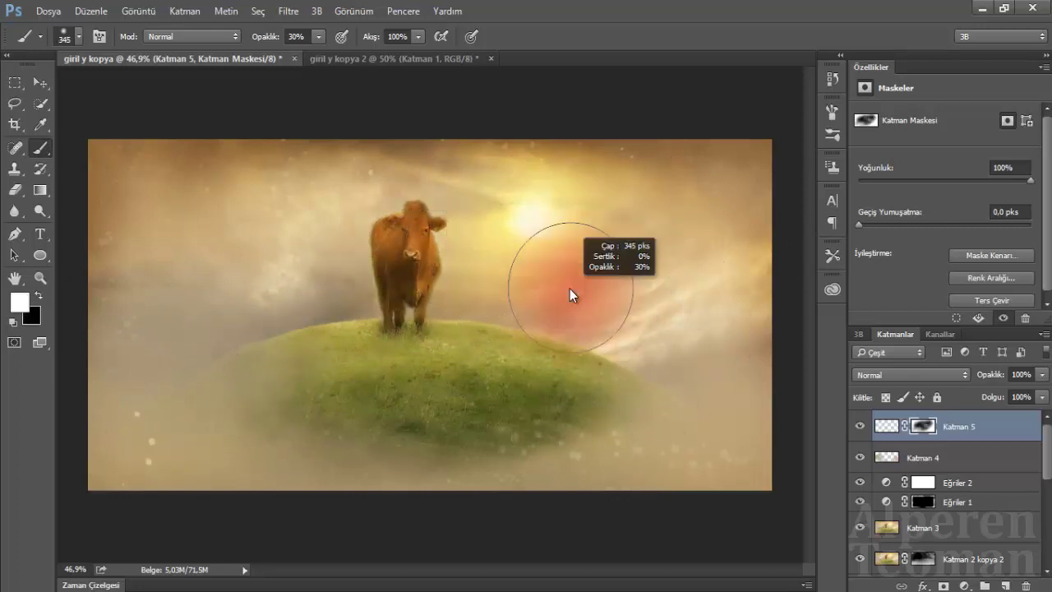